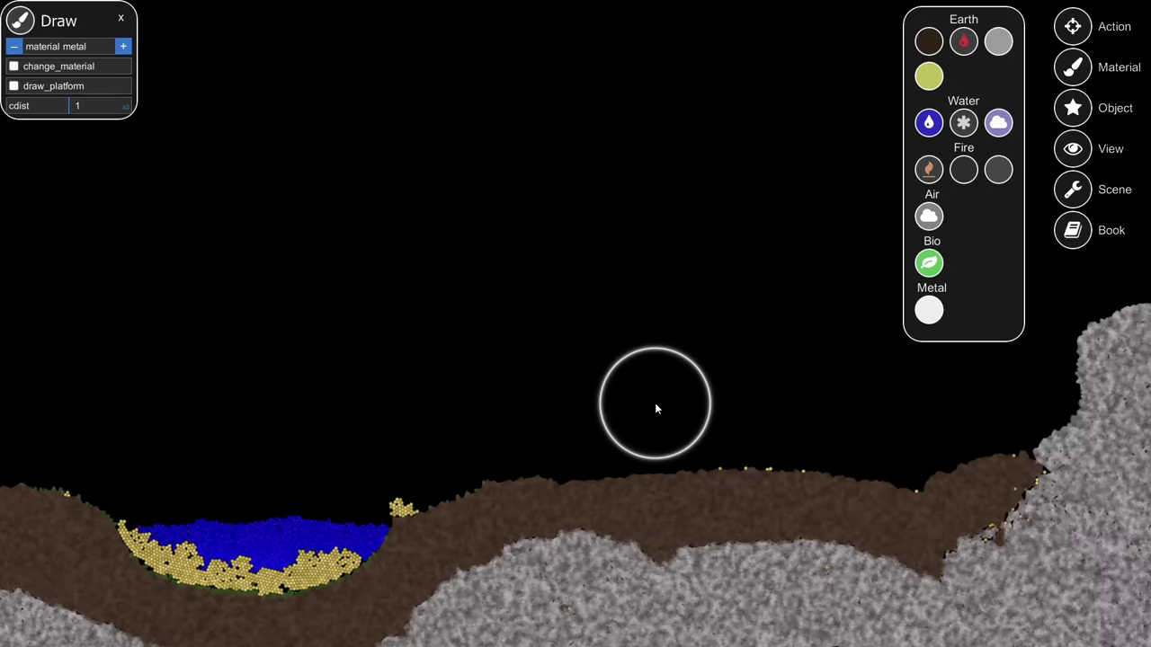
Place a metal disc on the ground beside the pond and hollow out its centre.
click(655, 403)
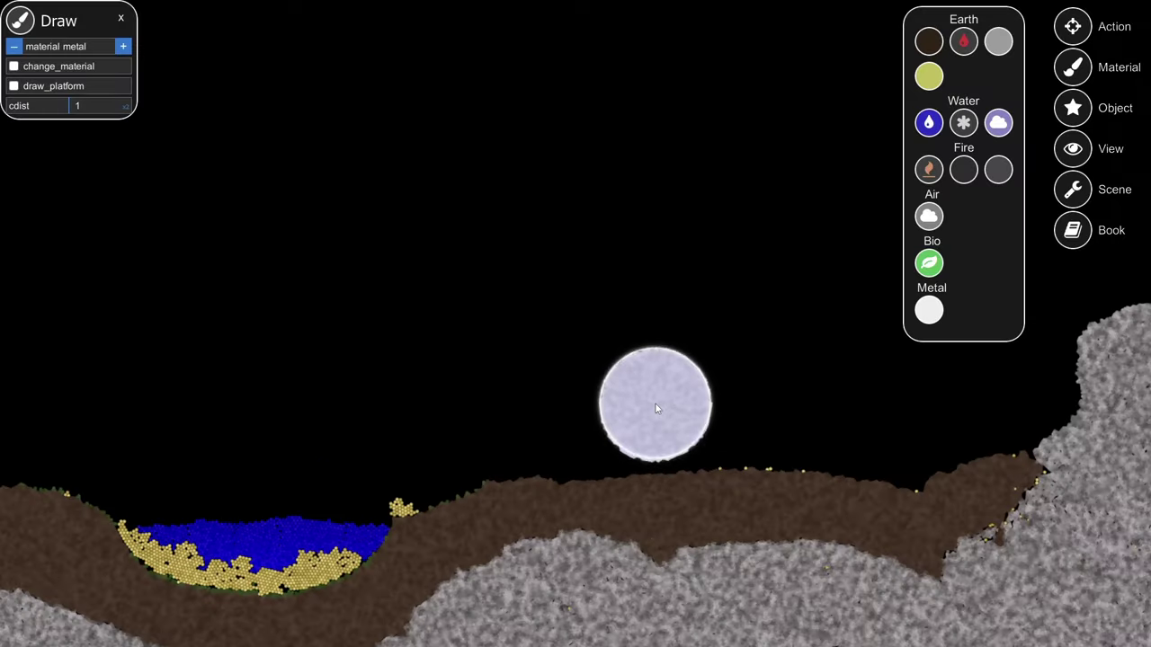
scroll(686, 430, down, 10)
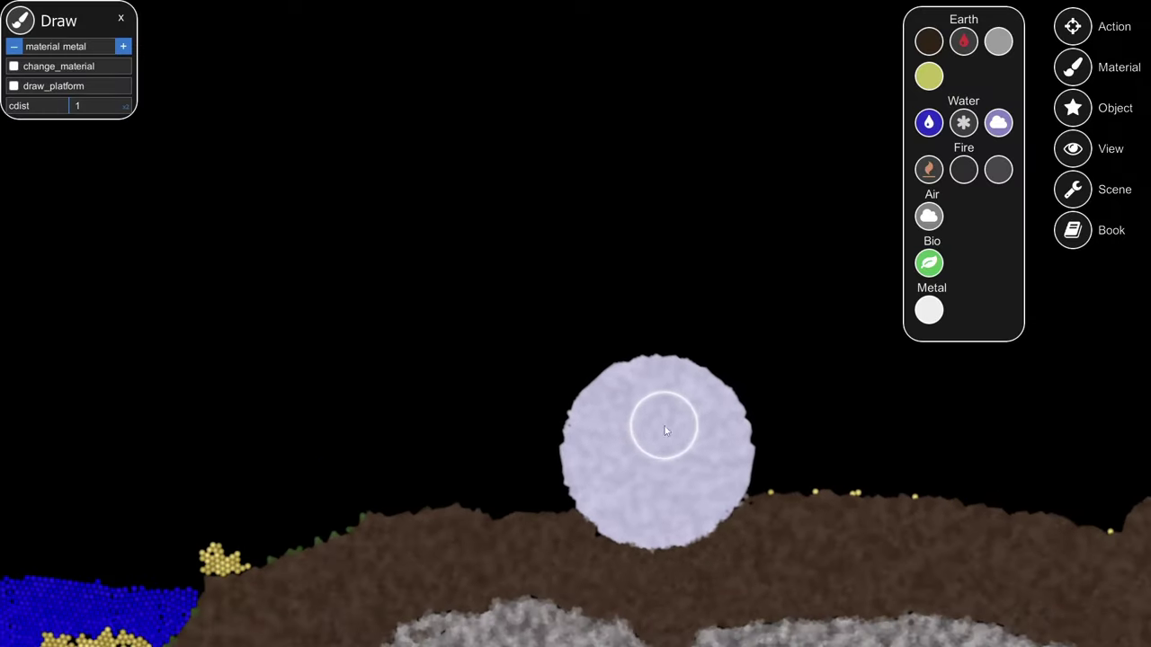
right_click(657, 454)
scroll(655, 450, down, 10)
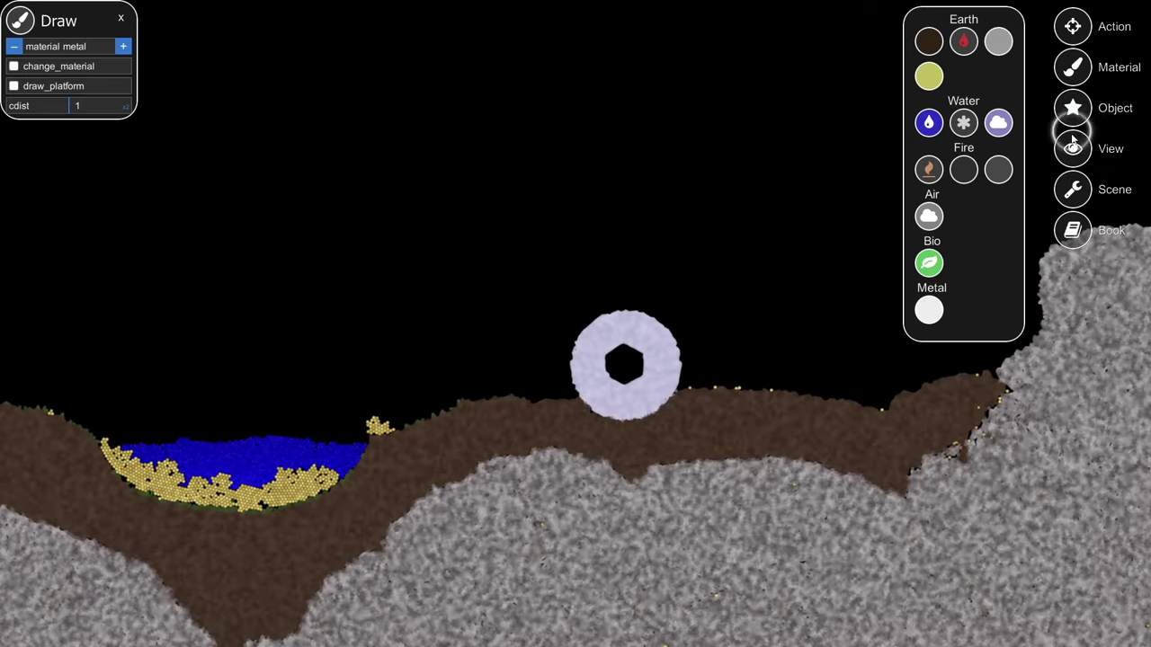
Open the Cosmos physics settings and fill the metal ring's hollow core with air at cdist 0.0625.
click(1075, 108)
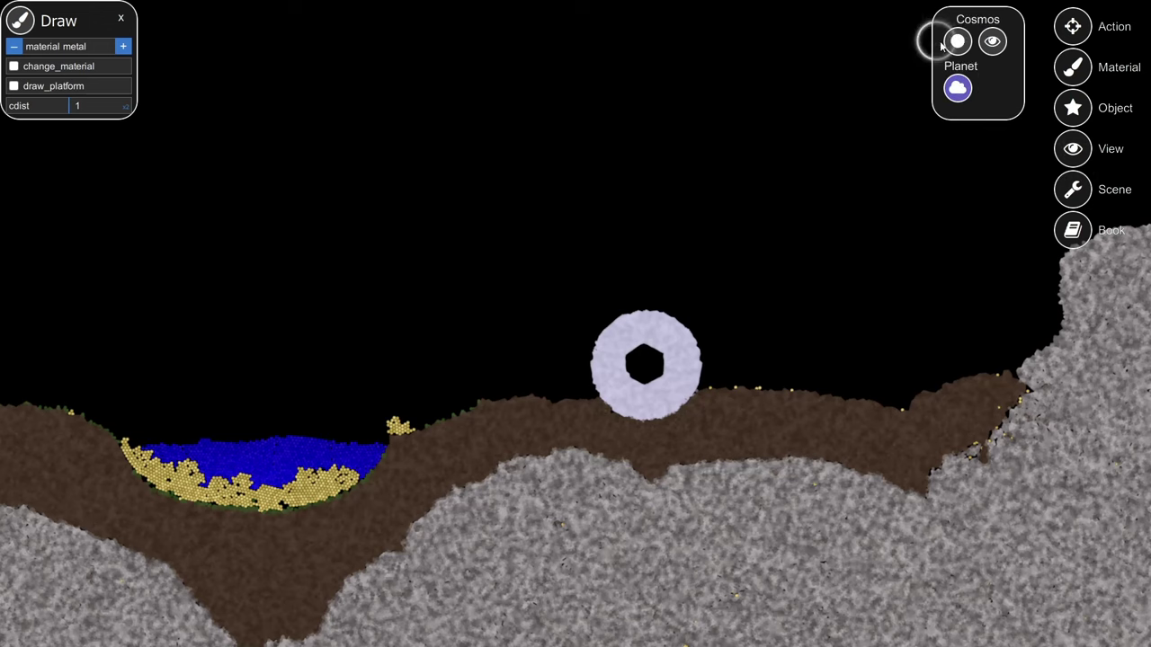
click(945, 43)
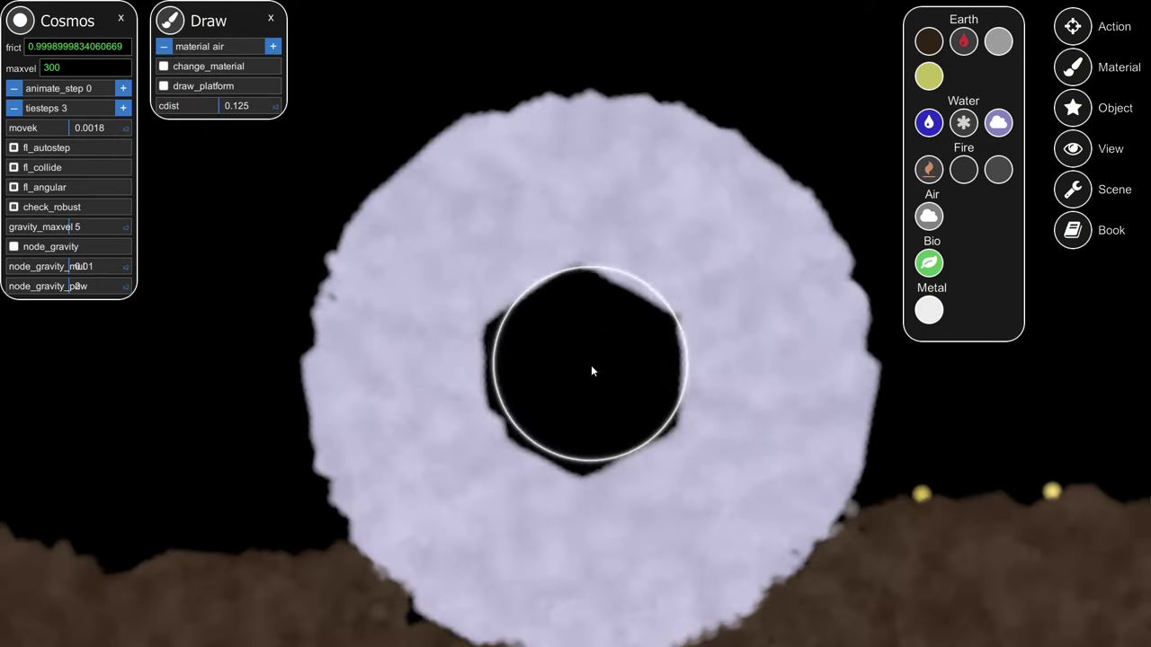
drag(591, 365, 571, 416)
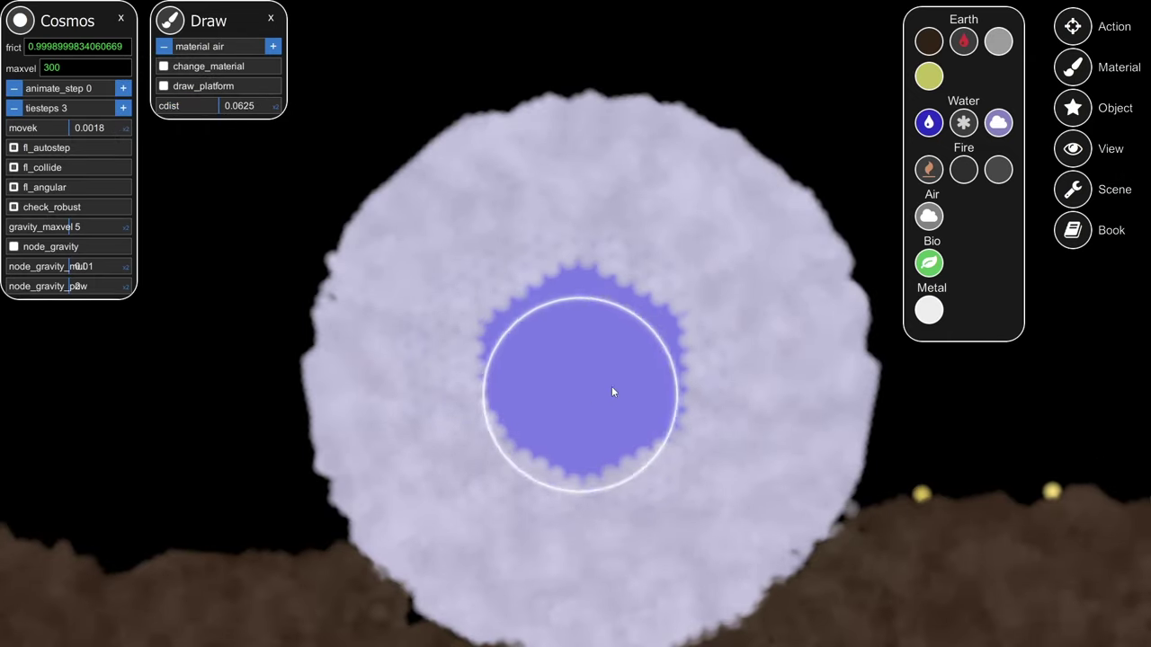
scroll(586, 346, down, 9)
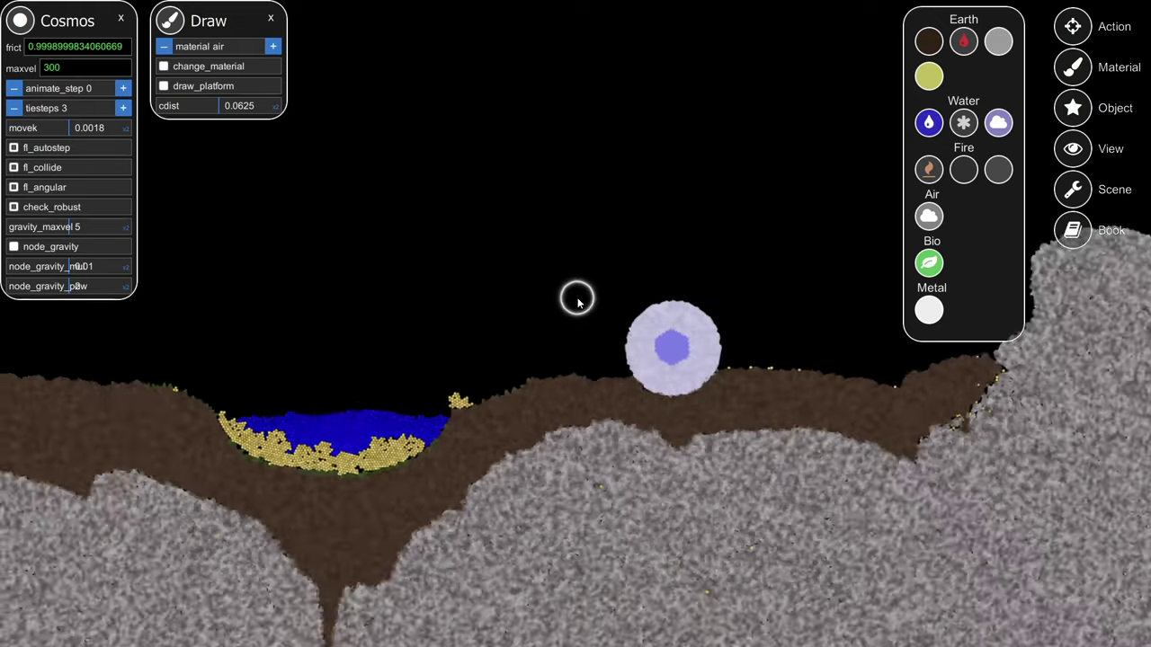
View the Book's chapter overview, close it and examine the spread of the air blast across the scene.
scroll(577, 299, down, 8)
key(a)
scroll(599, 344, up, 3)
key(d)
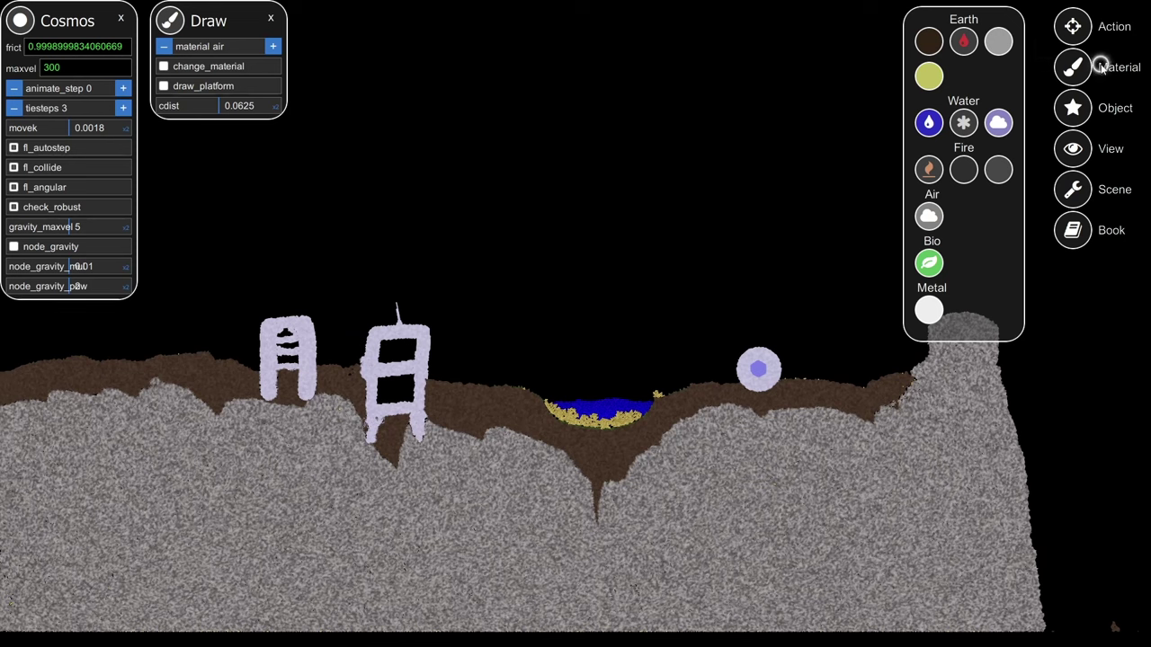
click(1075, 194)
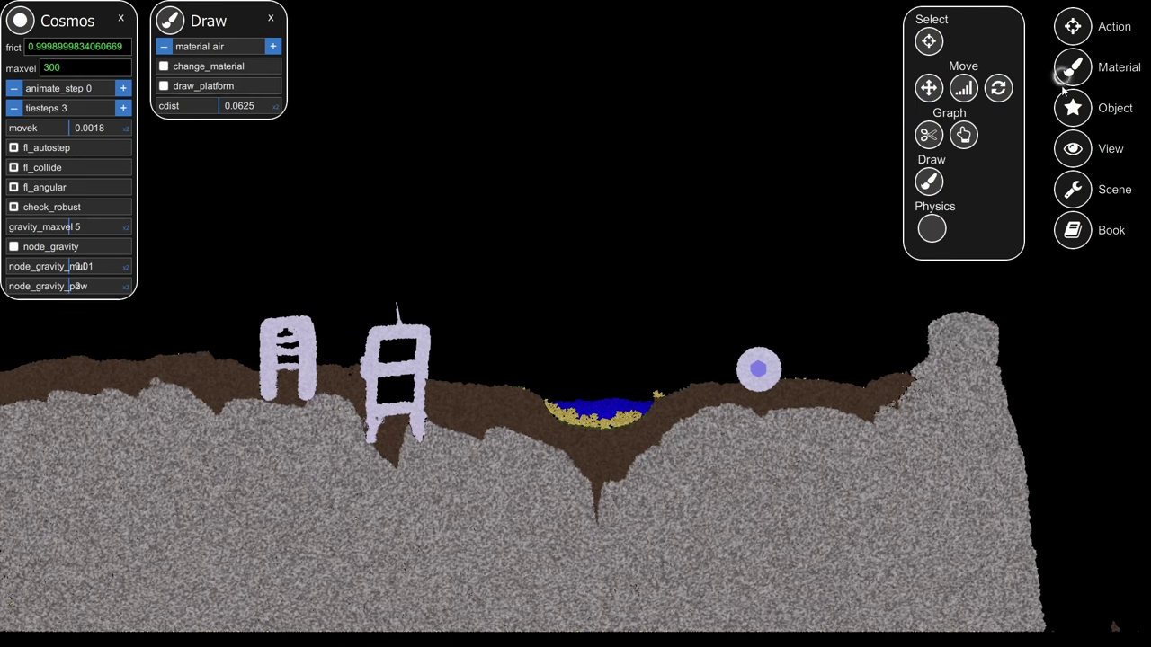
click(1074, 231)
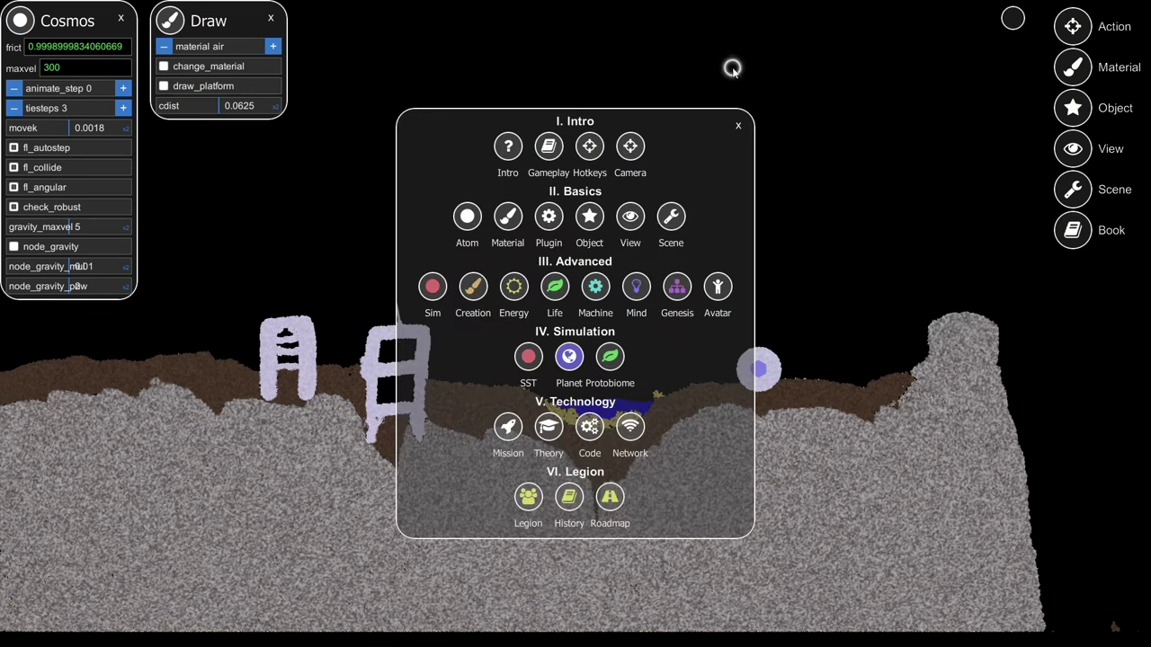
click(736, 128)
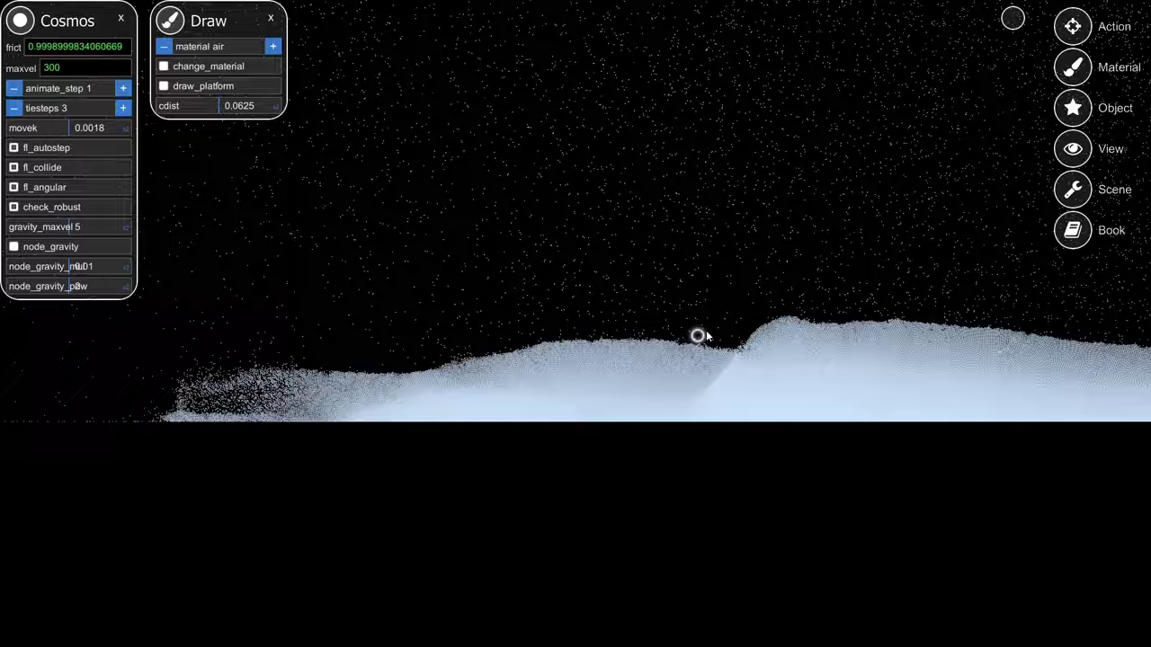
scroll(667, 270, down, 10)
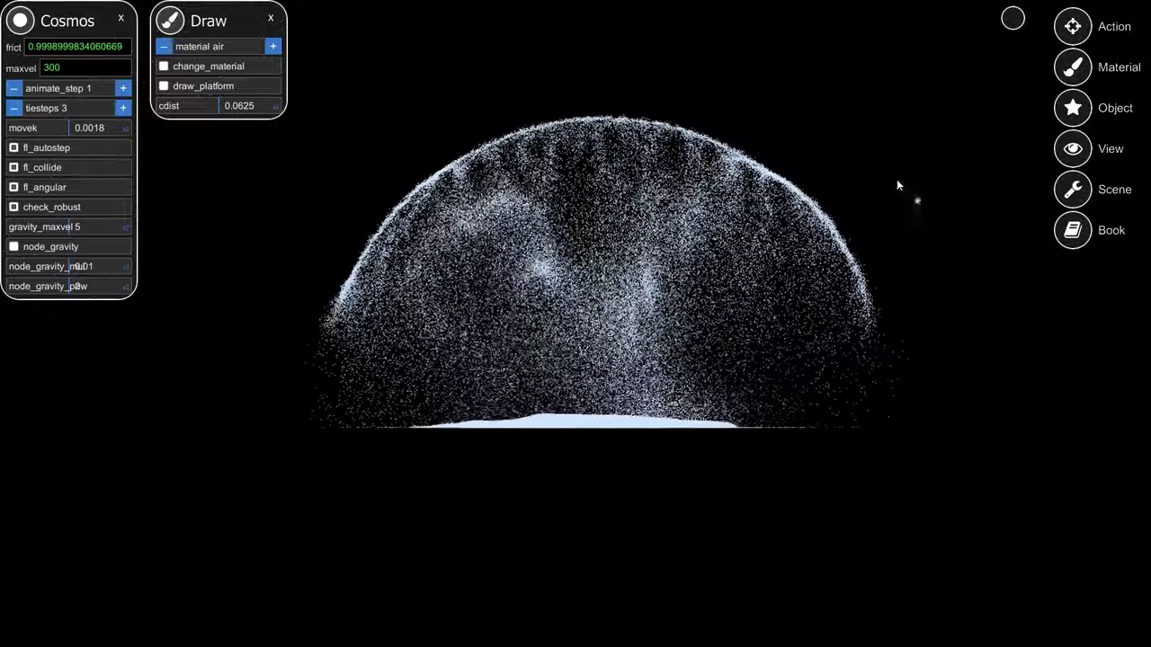
scroll(521, 499, up, 10)
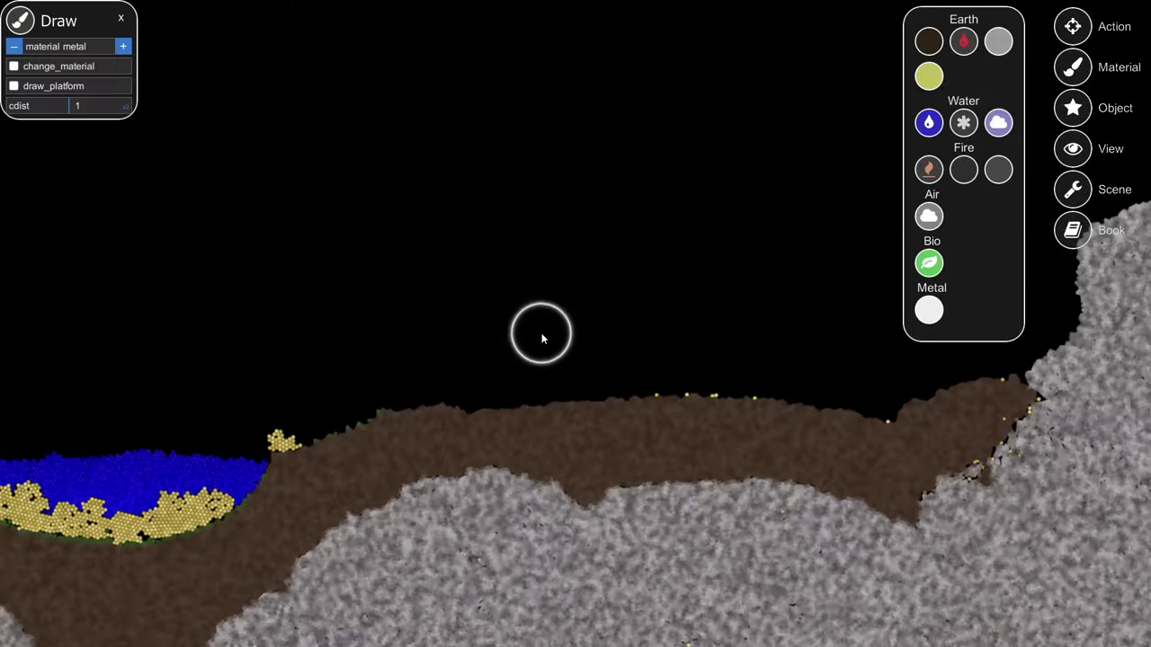
Place a metal disc above the ground beside the pond and carve a round hole through its centre.
scroll(544, 333, up, 5)
click(627, 311)
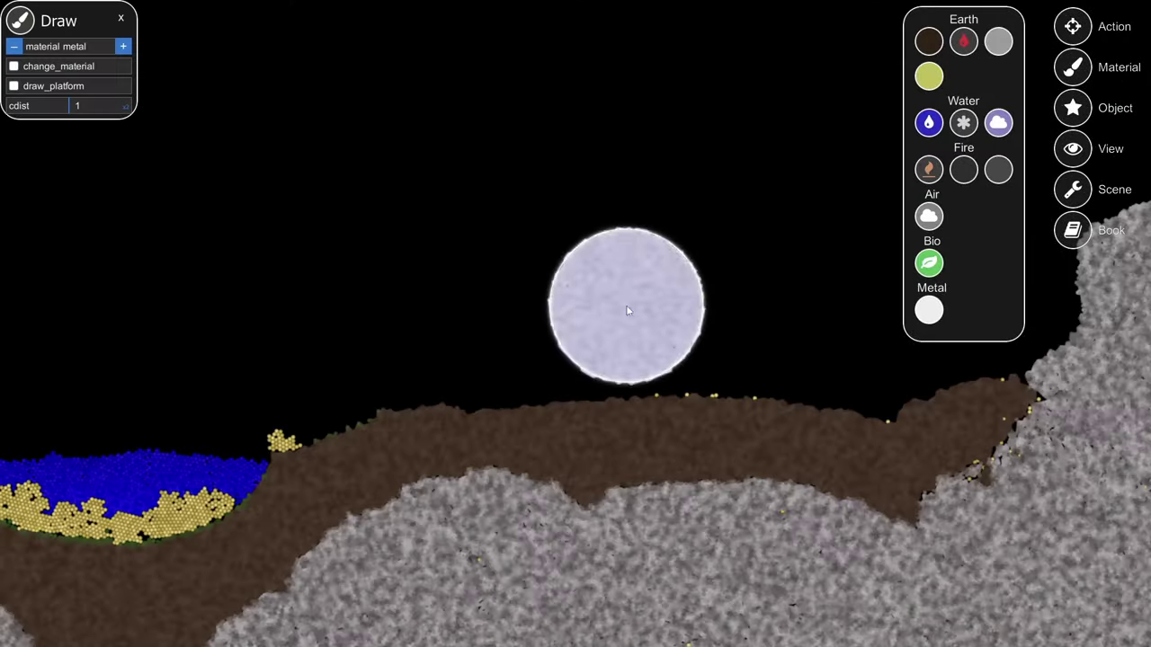
scroll(627, 317, down, 4)
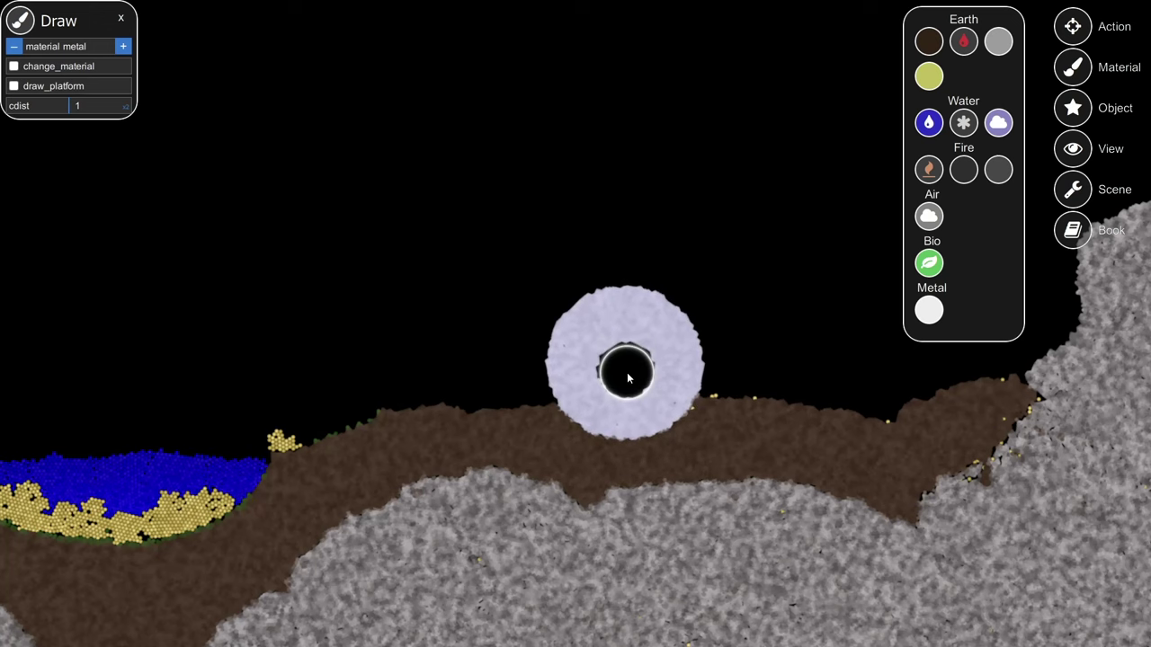
Choose air as the drawing material, set cdist to 0.125 and fill the metal ring's core.
scroll(626, 377, up, 5)
click(929, 216)
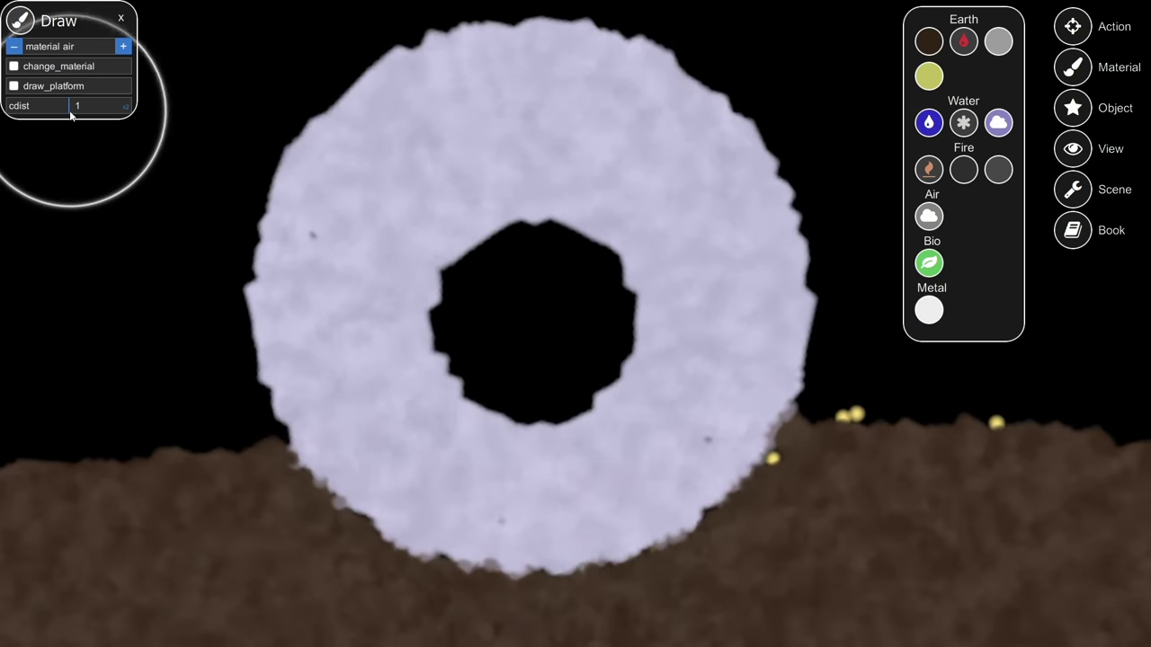
click(45, 107)
scroll(679, 313, down, 5)
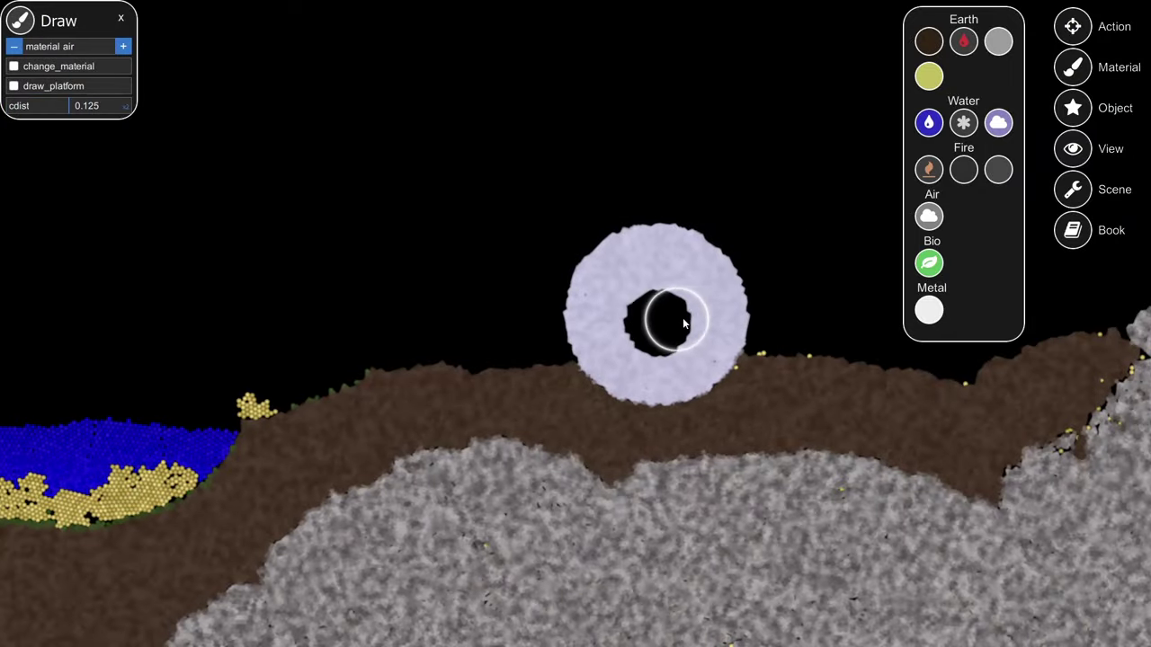
click(668, 311)
Examine how the air explosion from the metal ring spreads over the terrain, ladders and pond.
scroll(679, 304, down, 4)
key(a)
scroll(648, 249, up, 1)
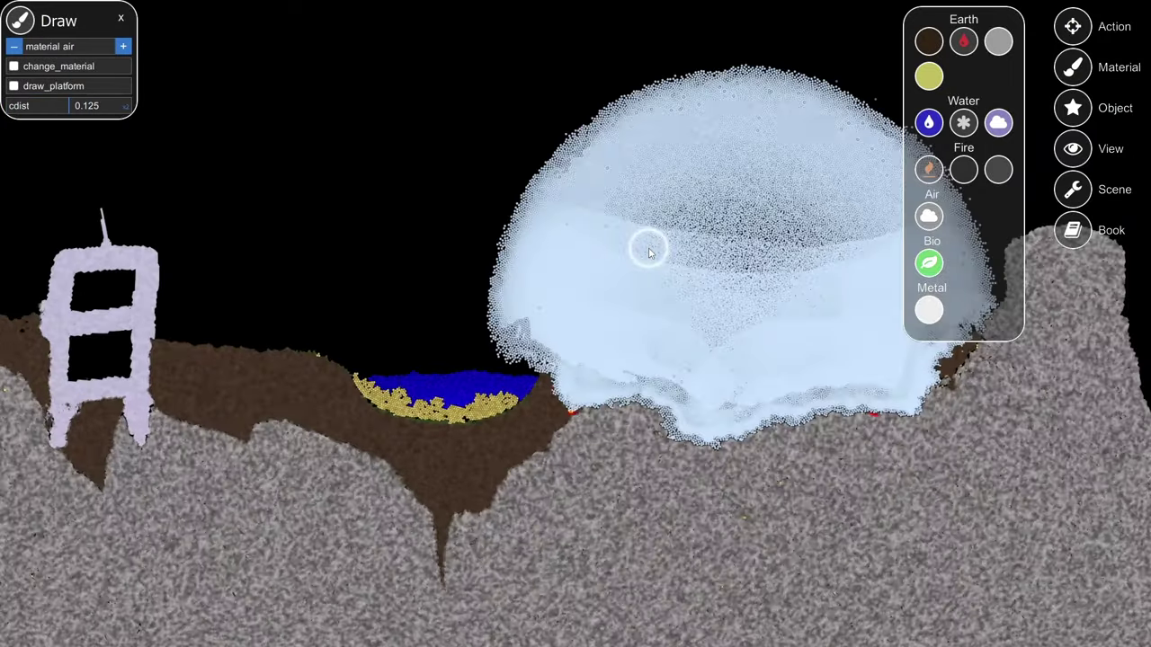
key(a)
scroll(648, 249, down, 5)
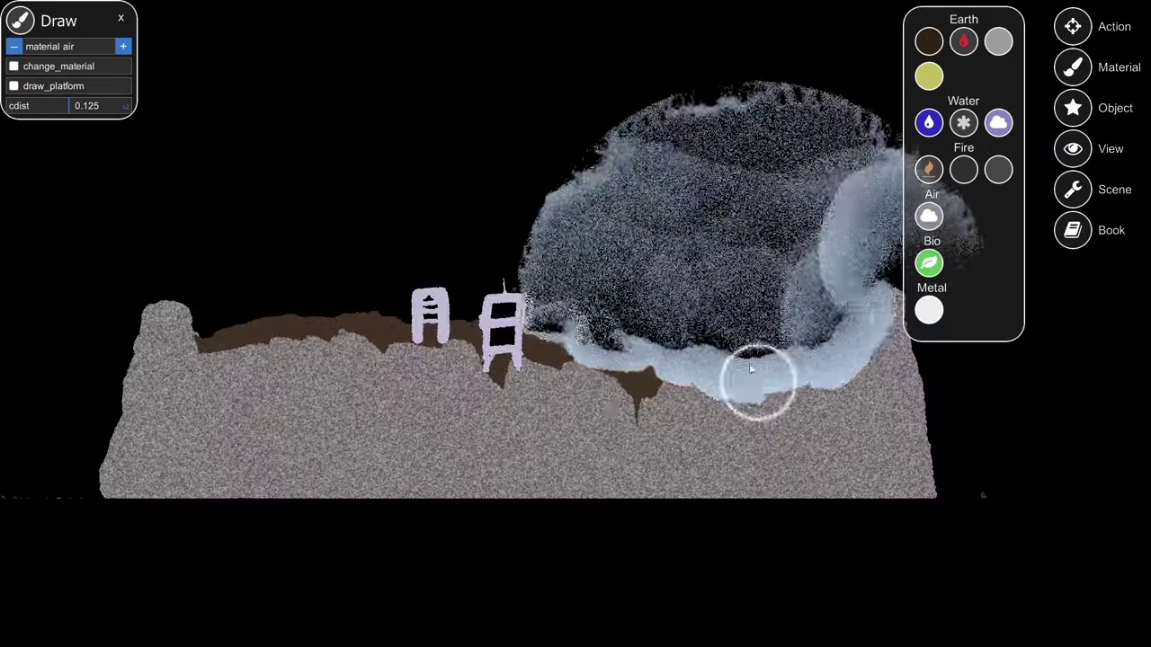
scroll(701, 382, up, 4)
scroll(602, 385, down, 5)
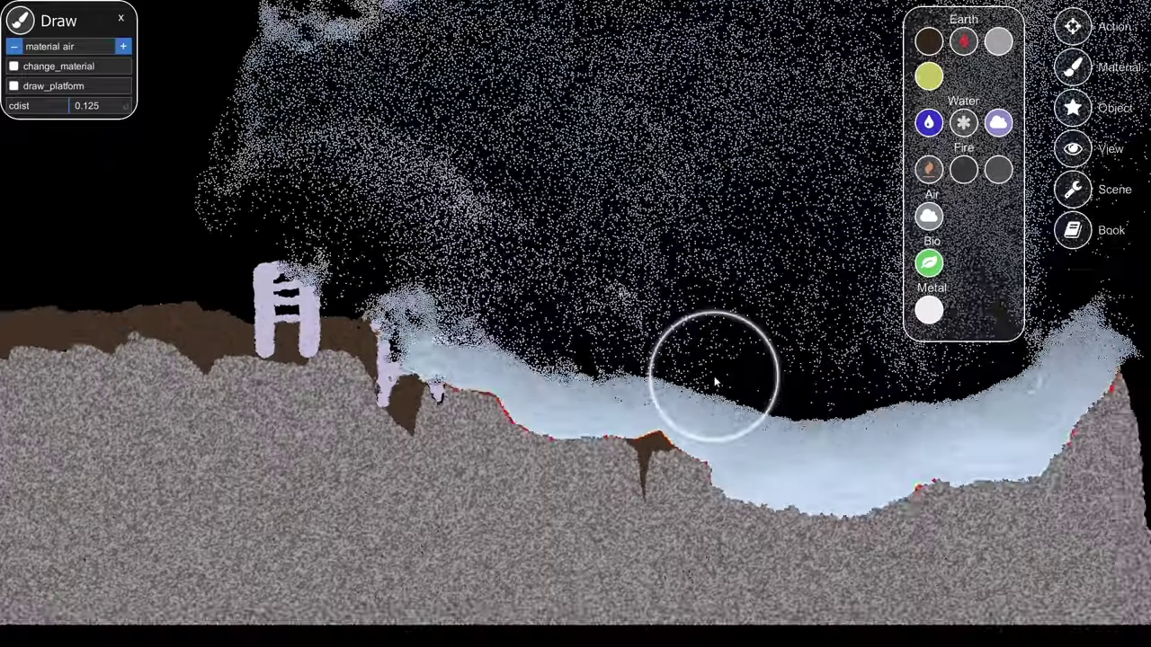
scroll(714, 359, down, 3)
scroll(713, 351, up, 1)
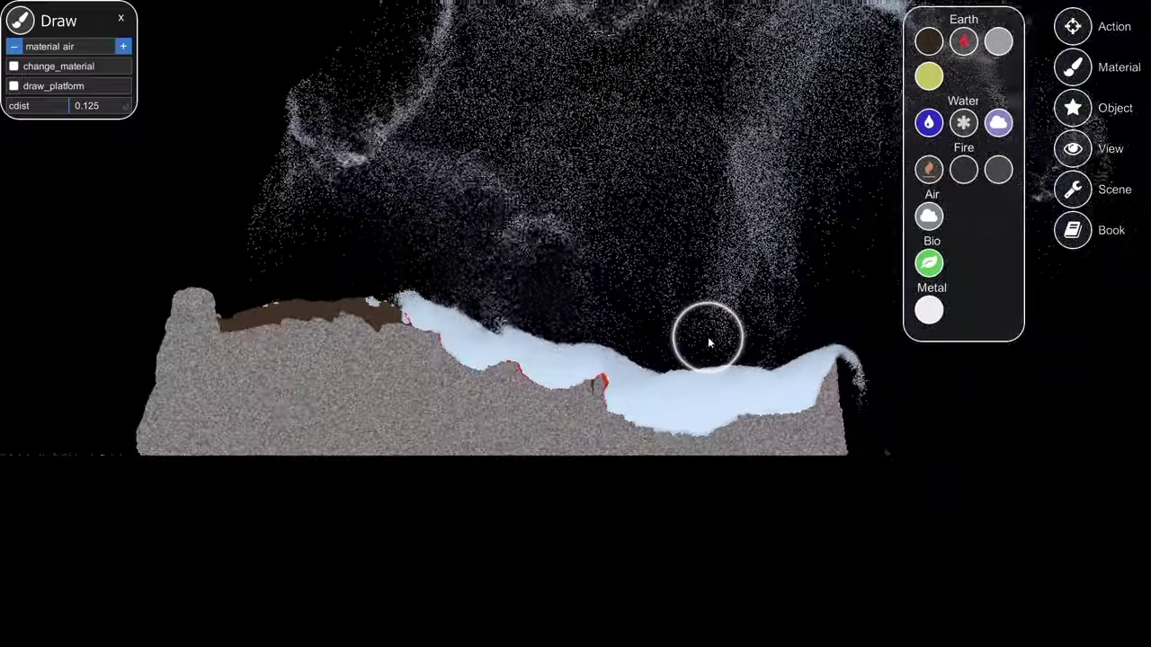
key(a)
key(w)
key(s)
key(w)
key(d)
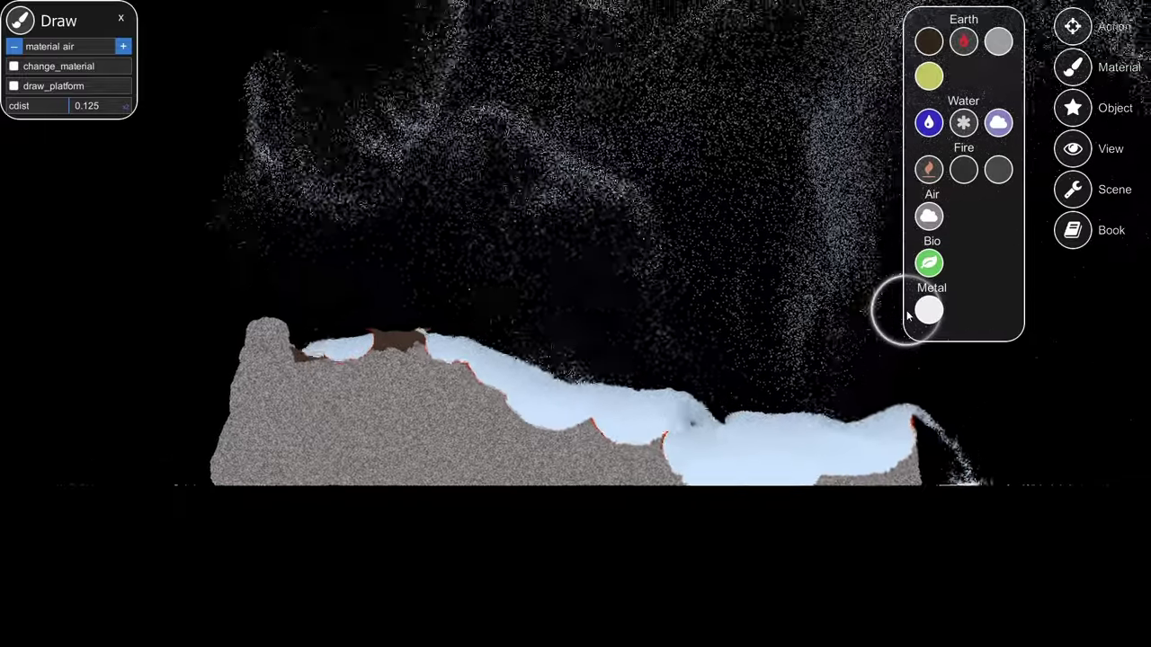
key(s)
key(a)
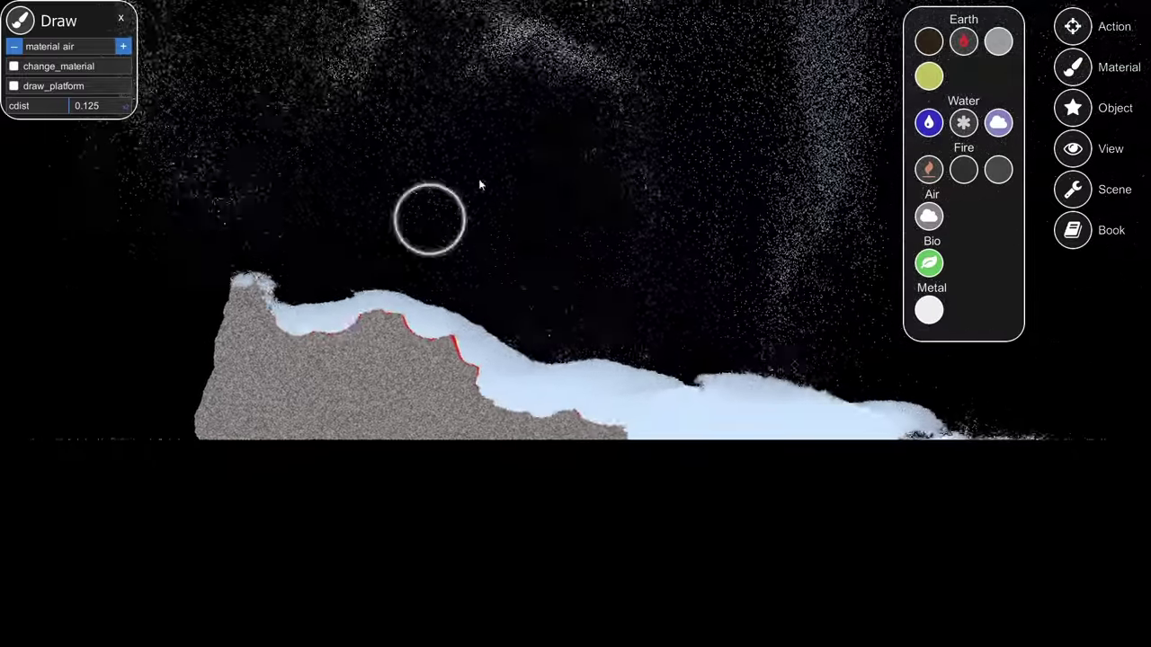
key(a)
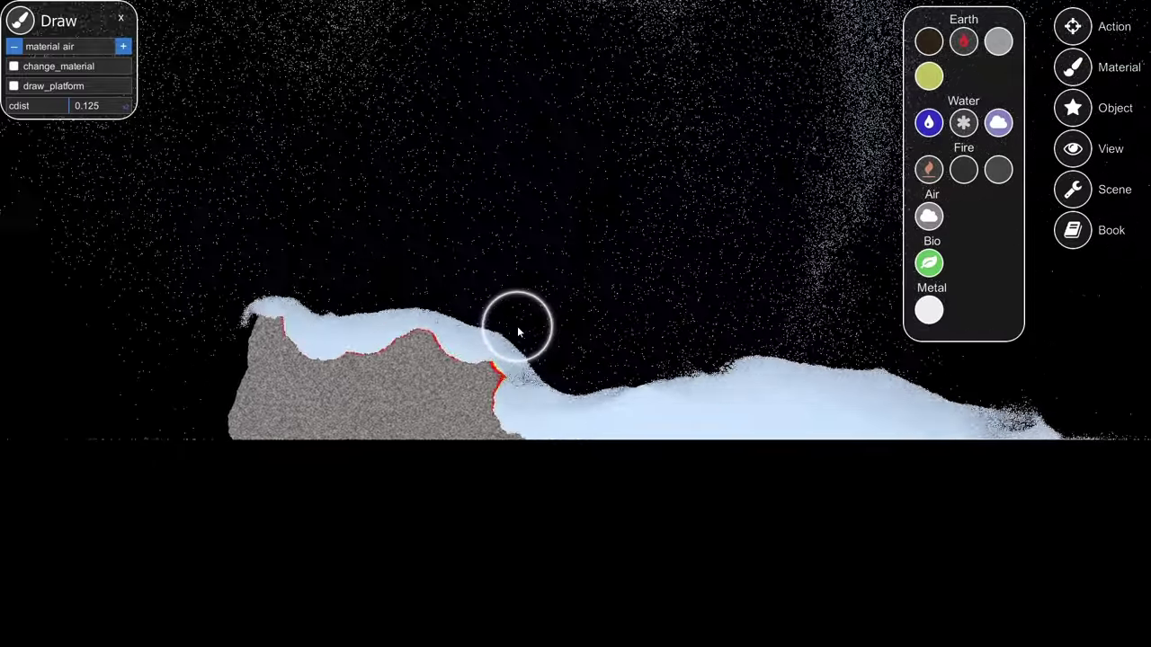
Examine the remaining rock at close range and the dispersed particles around the edges of the scene.
scroll(465, 439, up, 3)
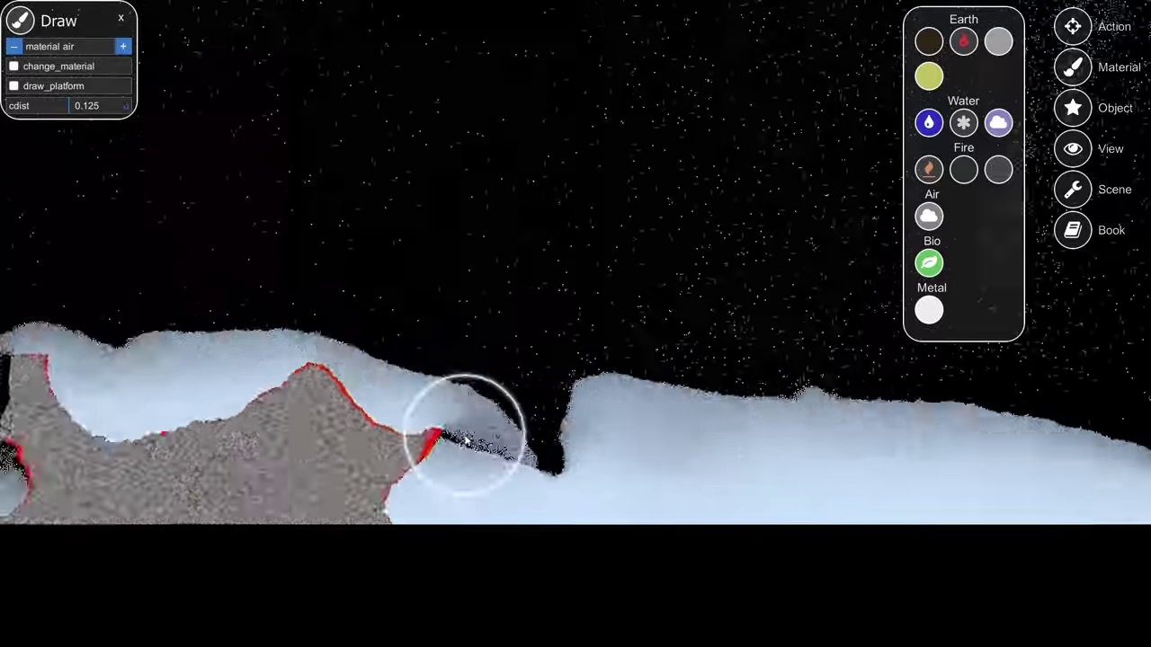
key(a)
key(s)
scroll(530, 436, down, 3)
scroll(541, 410, up, 3)
key(s)
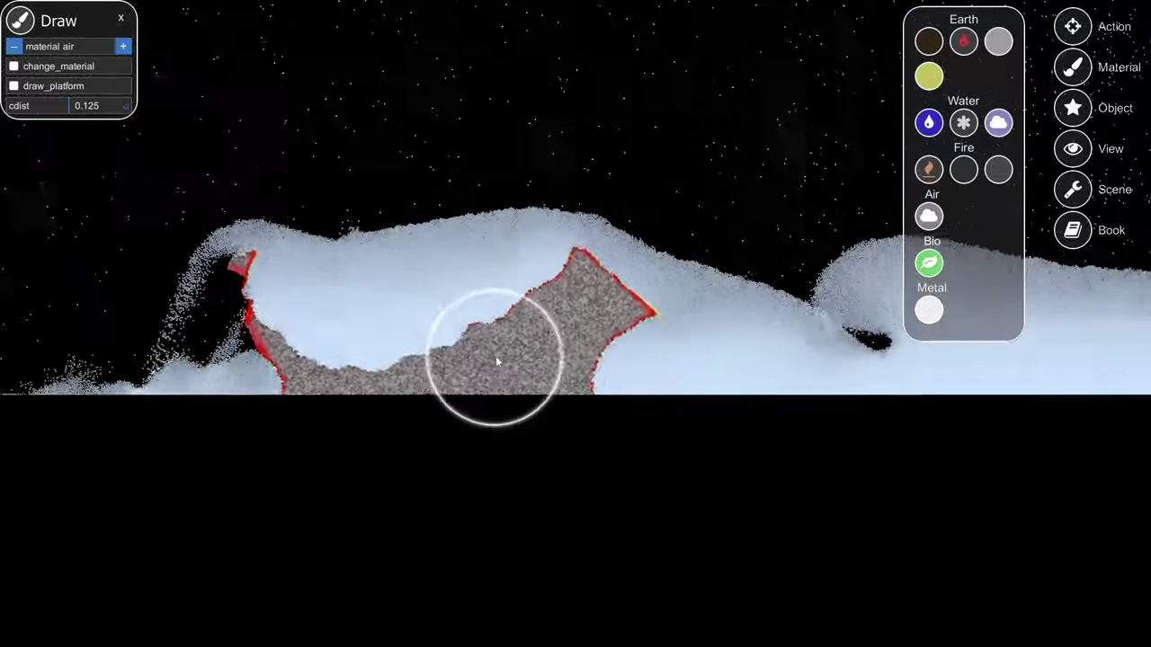
scroll(495, 359, down, 6)
key(d)
scroll(360, 328, up, 5)
drag(143, 356, 649, 373)
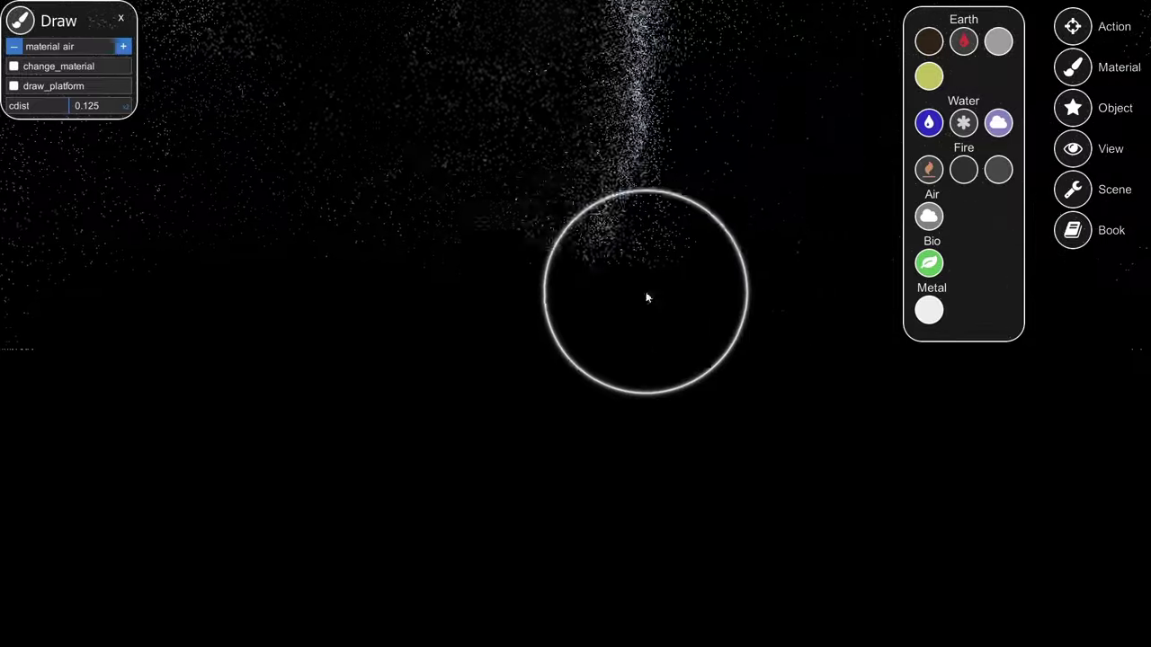
scroll(649, 300, down, 6)
scroll(564, 386, up, 8)
mouse_move(710, 347)
mouse_down()
mouse_move(565, 387)
mouse_move(538, 160)
mouse_up()
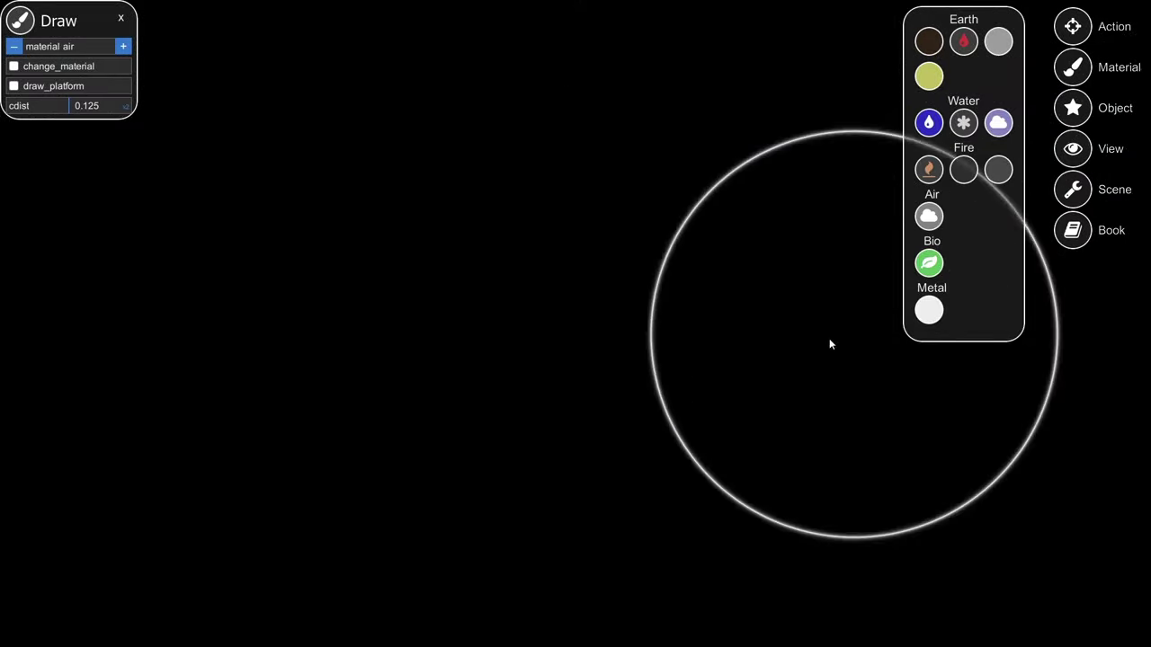
Carve a round cavity in the rock beneath the pond and fill it with compressed air.
scroll(702, 311, down, 10)
click(655, 338)
key(d)
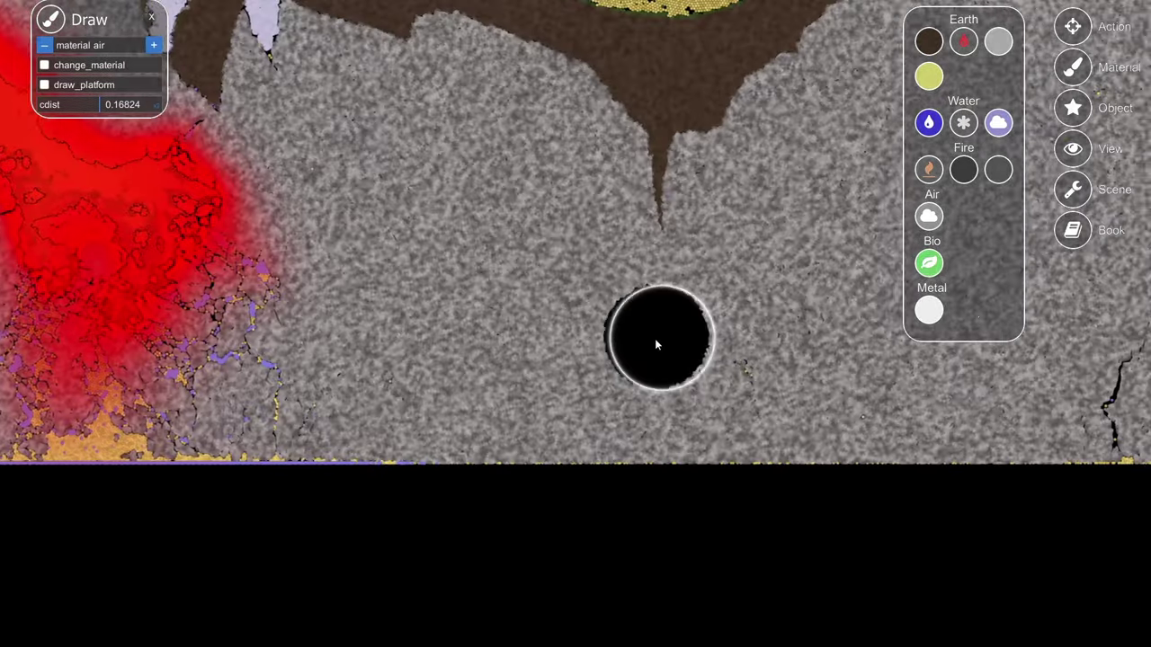
scroll(629, 338, up, 2)
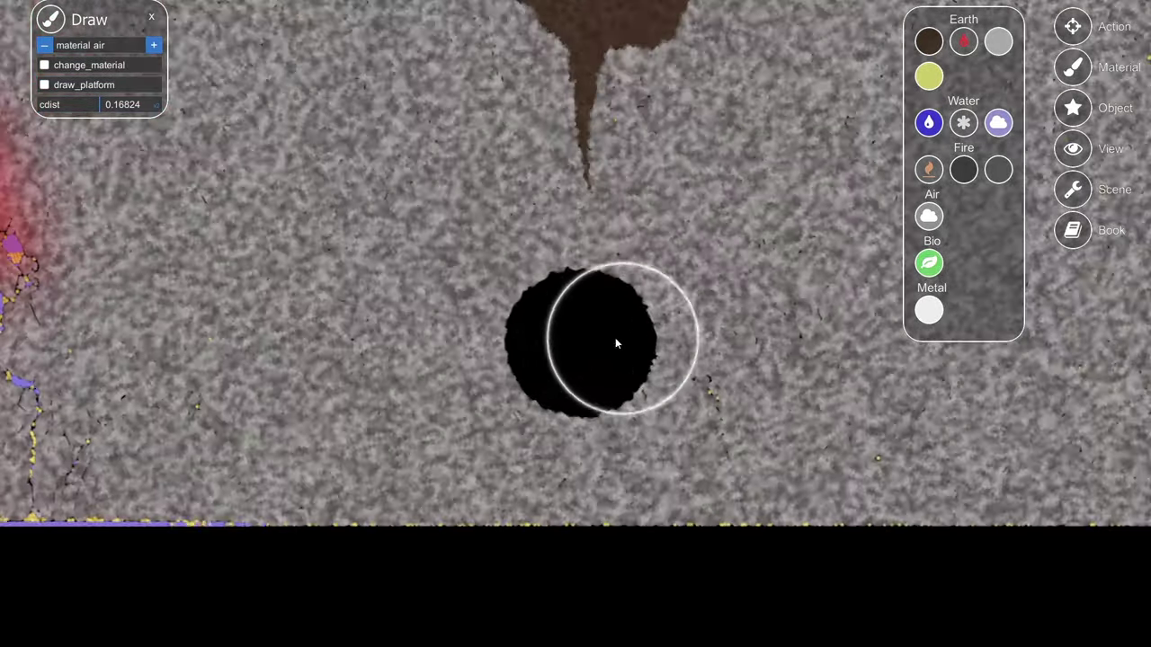
mouse_move(580, 342)
mouse_down()
mouse_move(571, 323)
mouse_move(578, 370)
mouse_move(541, 343)
mouse_up()
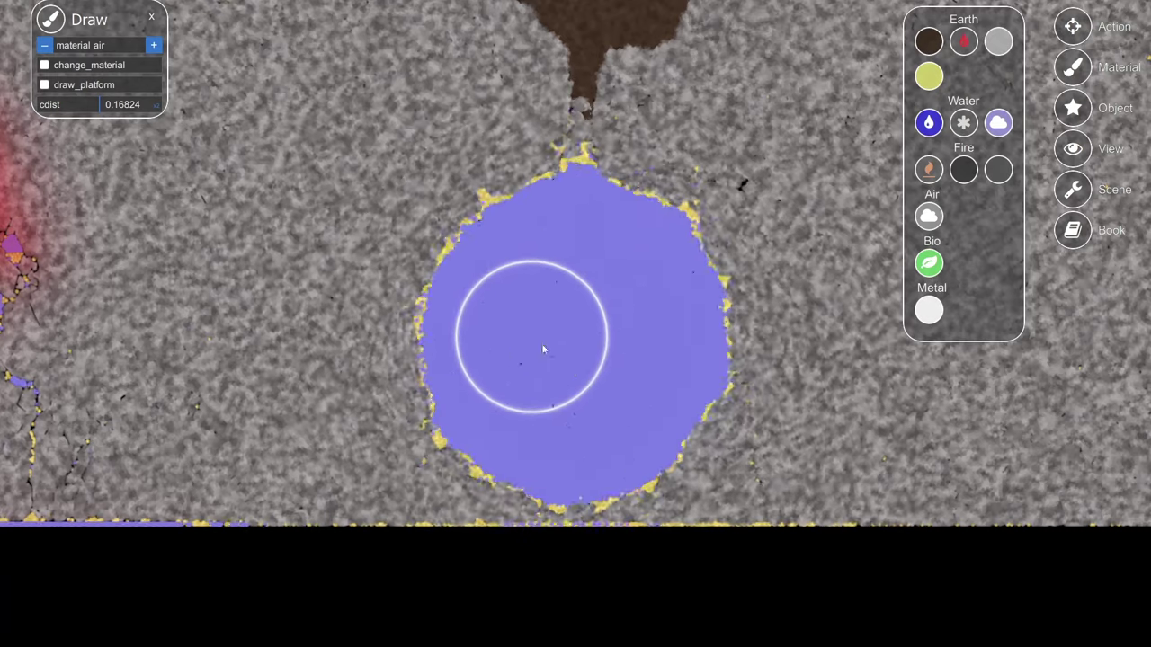
drag(434, 316, 540, 343)
Examine how the compressed air beneath the pond affects the rock, the pond and the surrounding terrain.
scroll(540, 343, down, 10)
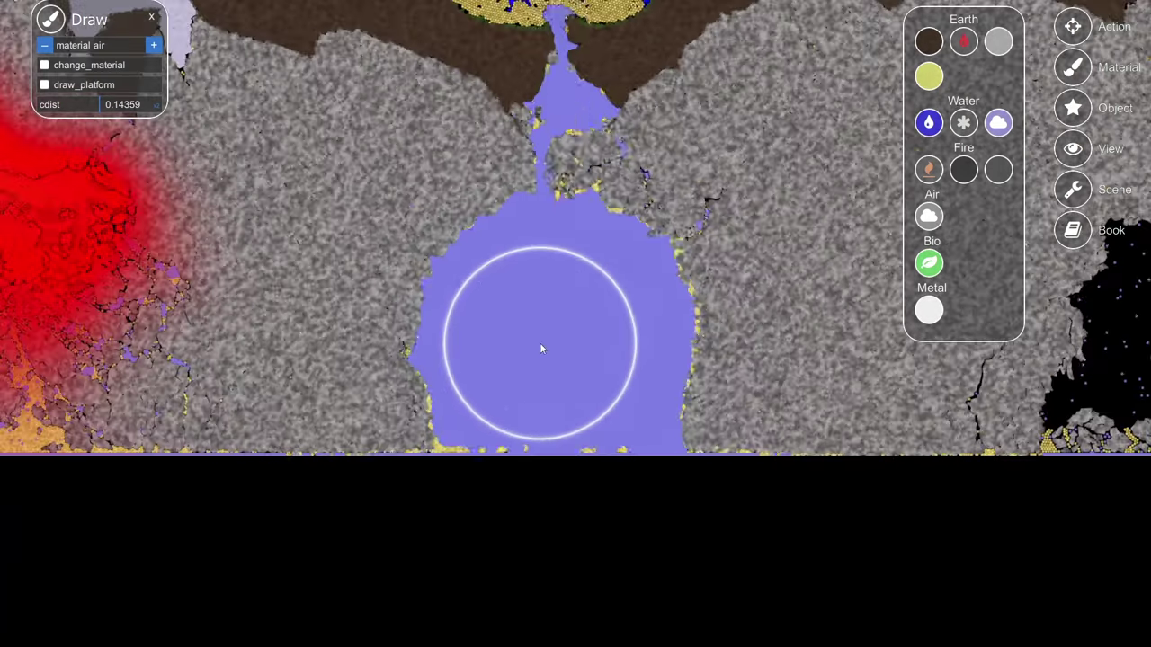
key(a)
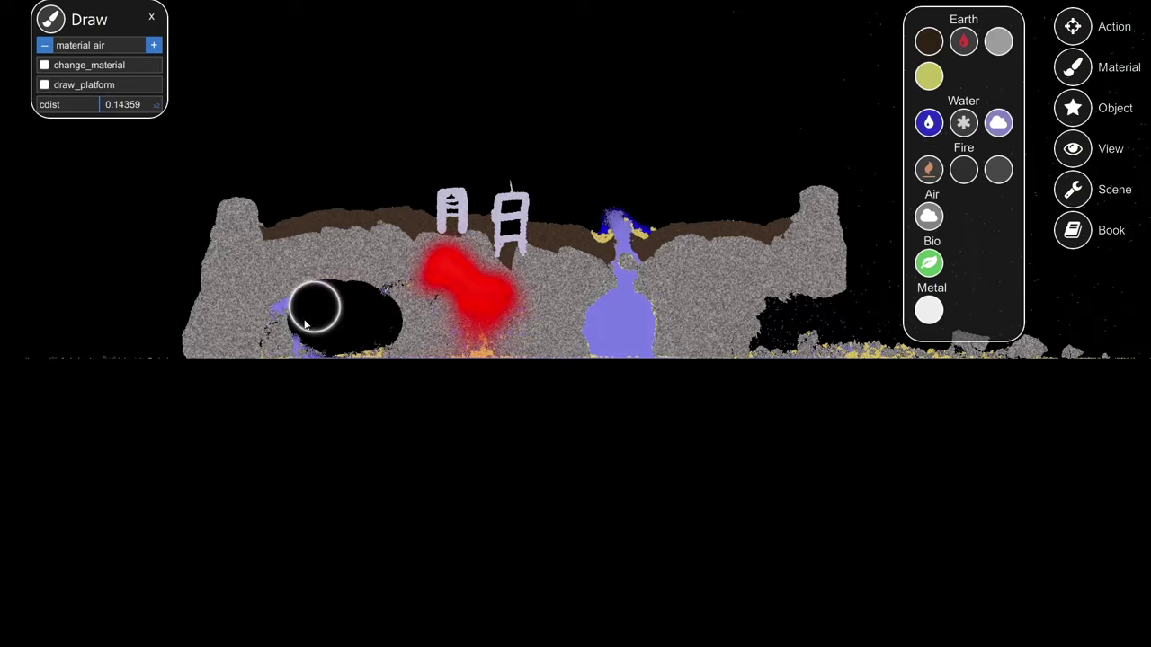
key(d)
scroll(656, 331, up, 5)
key(w)
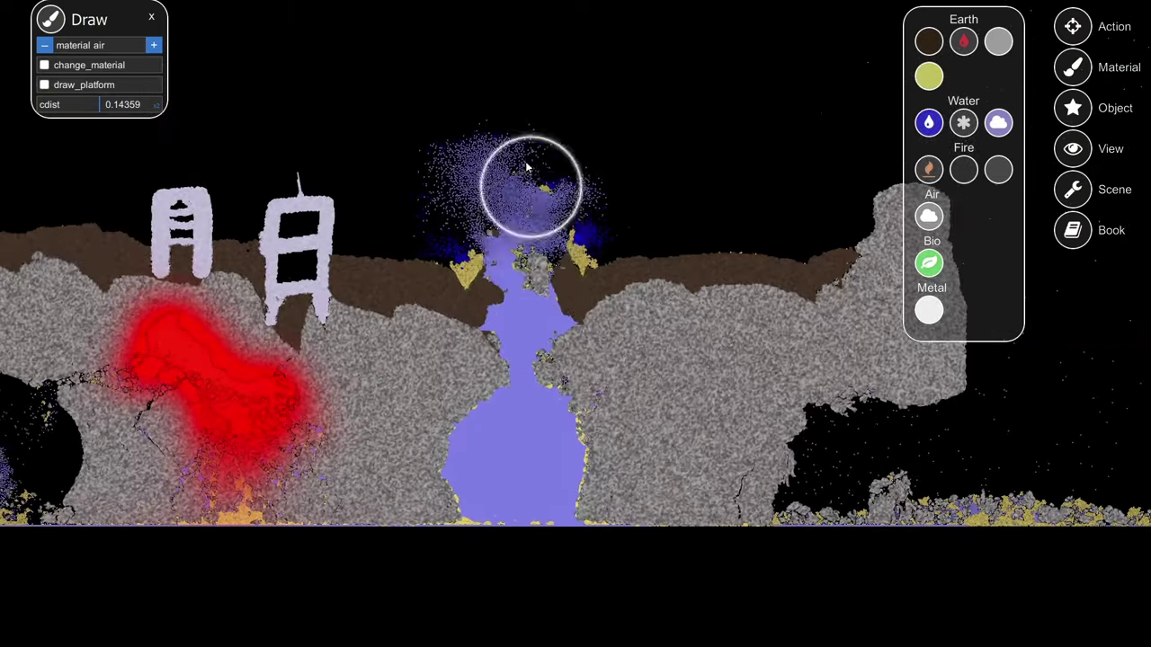
scroll(657, 243, down, 5)
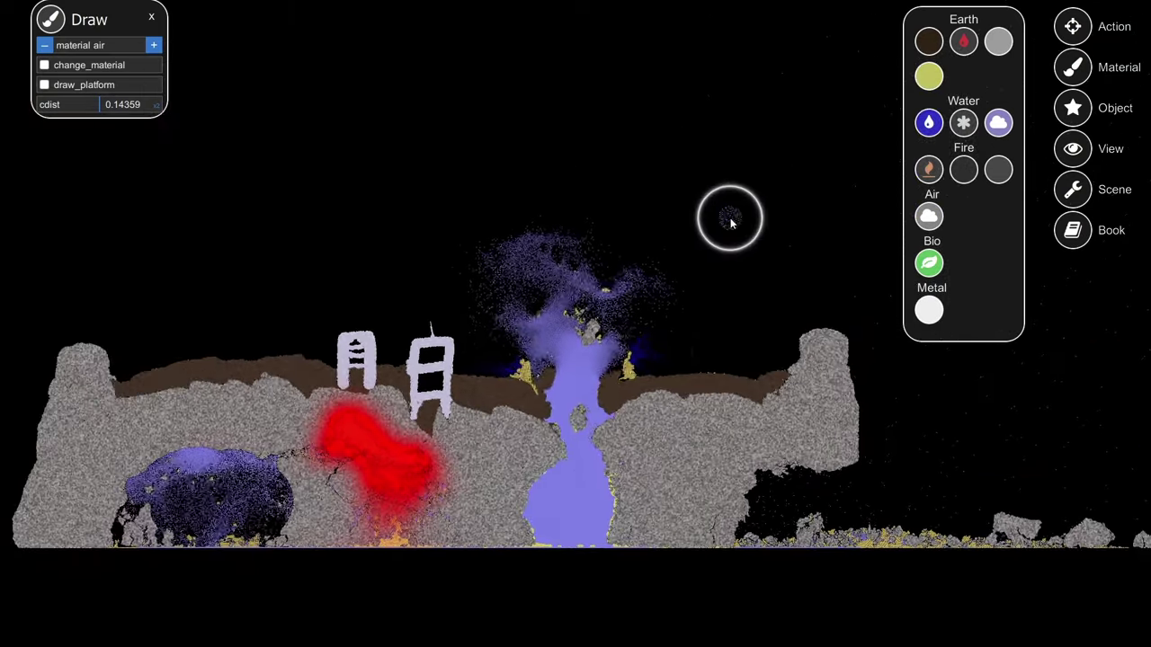
Examine the air plume rising from the cavity beneath the pond and the rock fragments carried within it.
scroll(764, 252, up, 3)
click(821, 131)
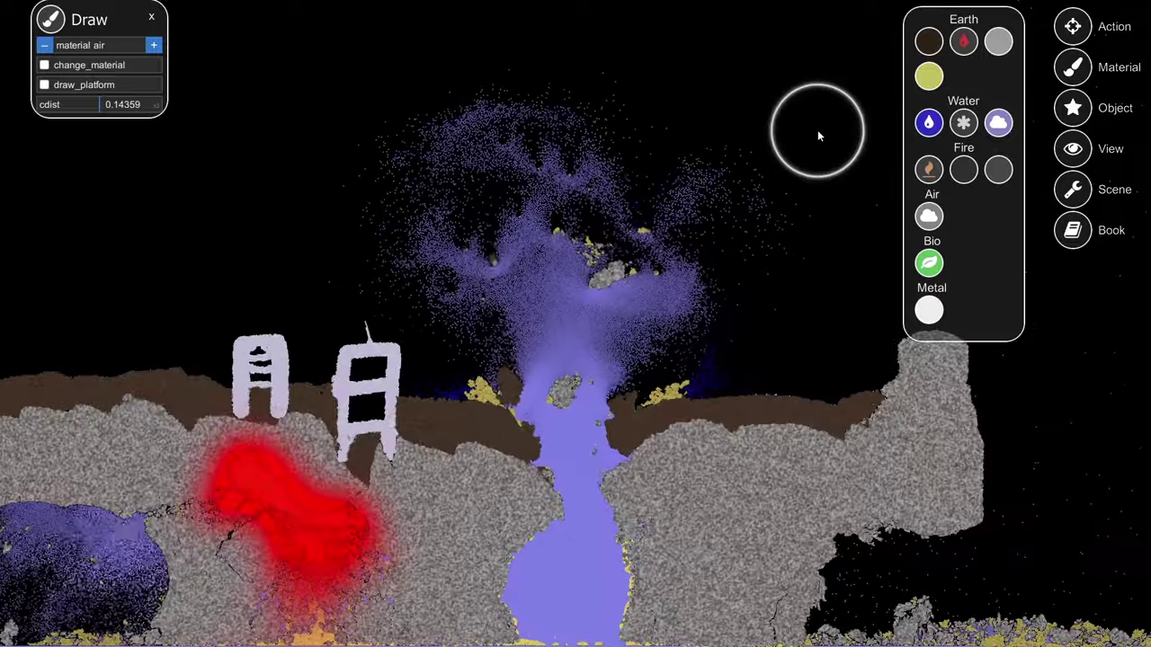
scroll(765, 415, down, 4)
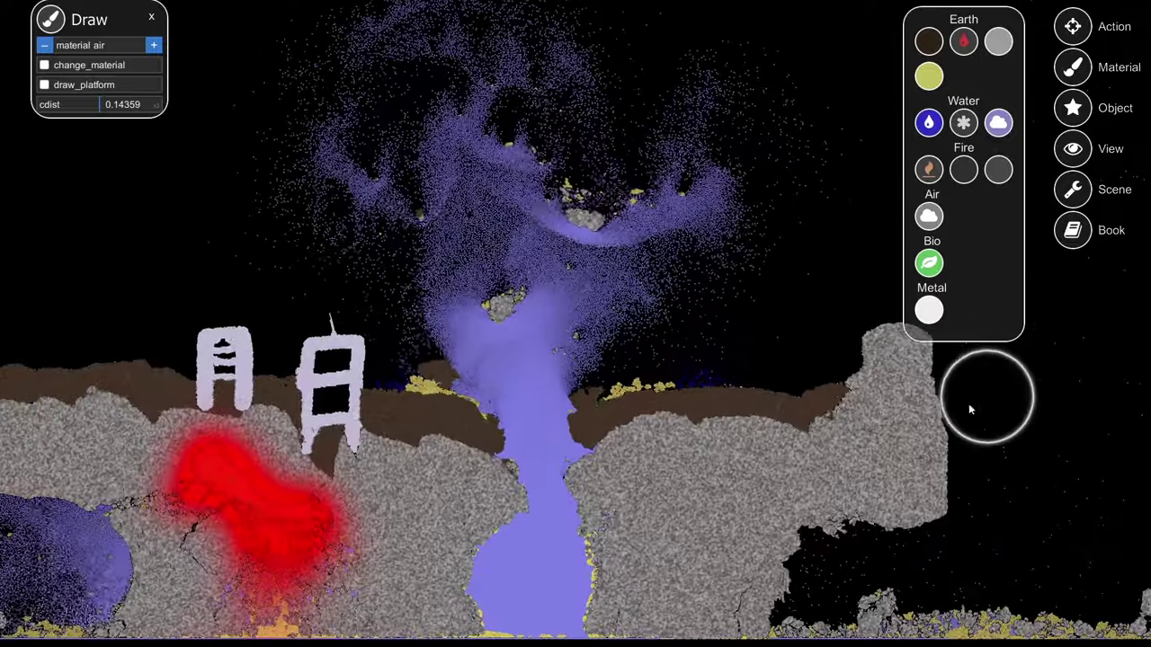
scroll(984, 398, down, 2)
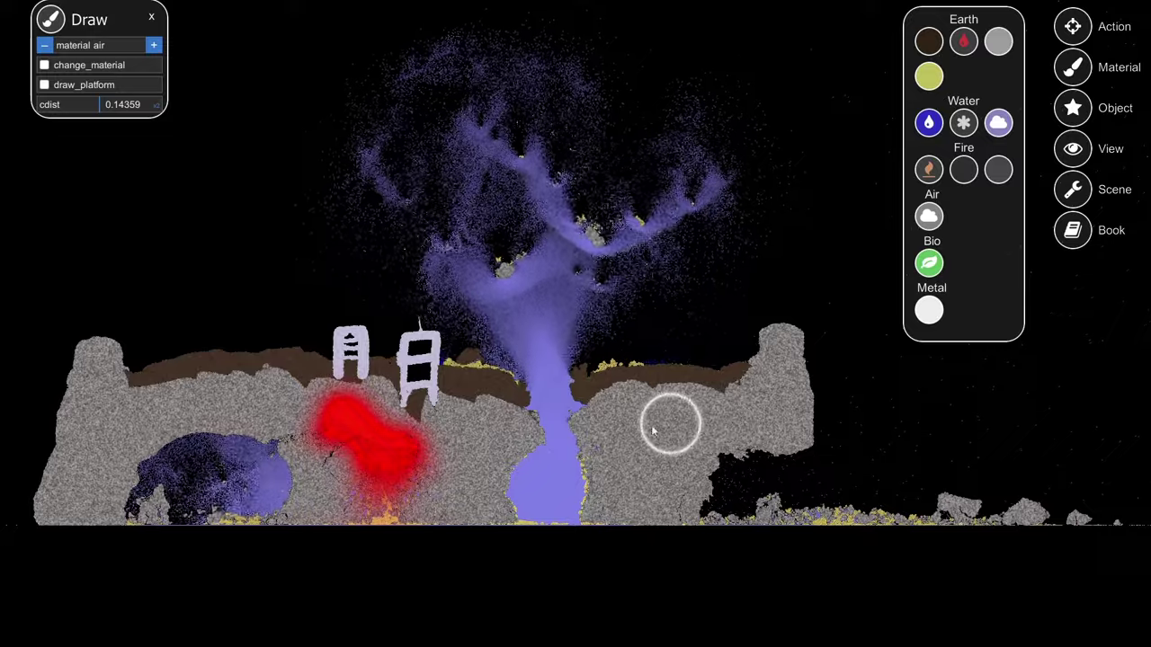
scroll(584, 438, up, 4)
key(a)
key(a)
key(s)
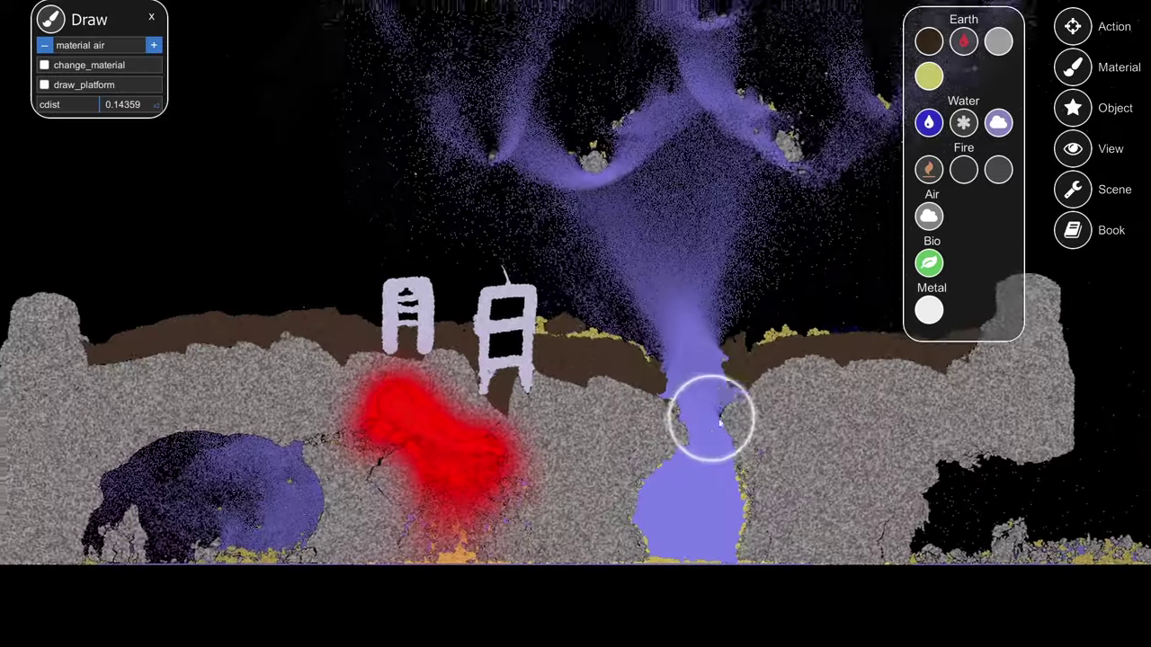
scroll(663, 72, up, 3)
scroll(630, 174, down, 4)
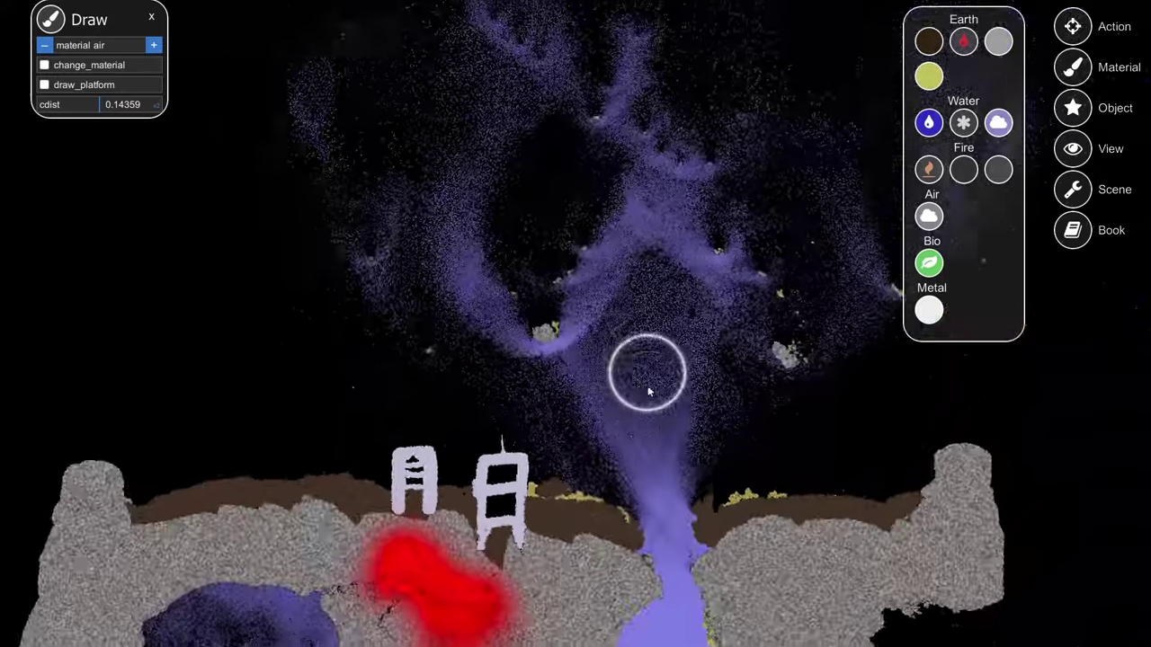
scroll(648, 391, up, 6)
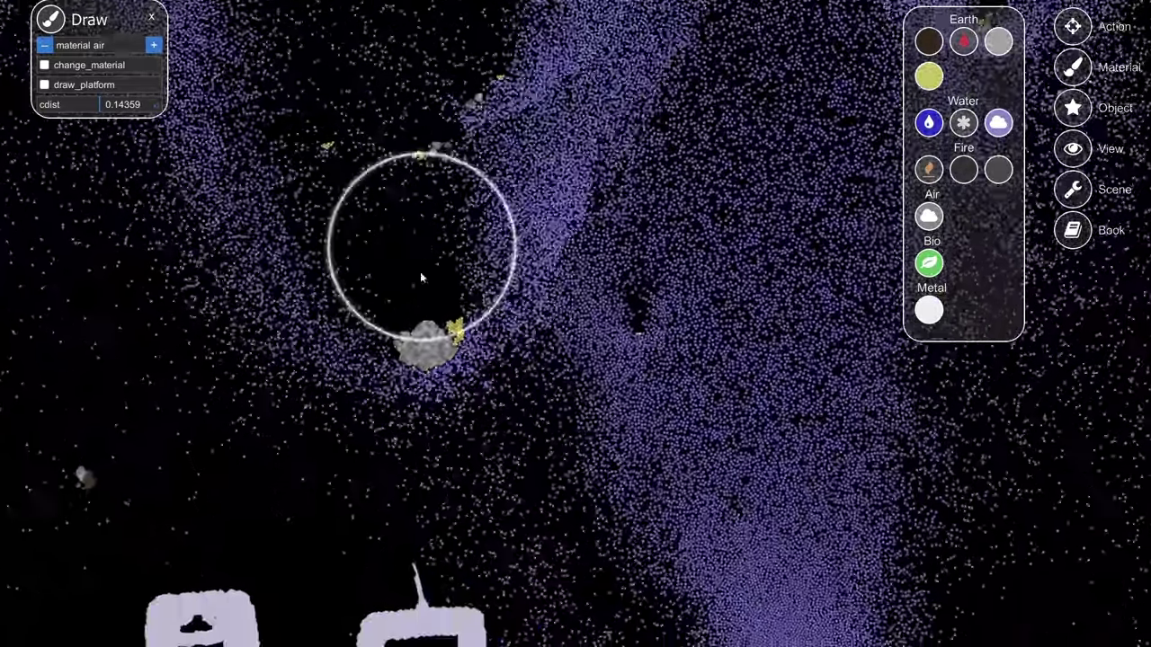
scroll(420, 271, down, 6)
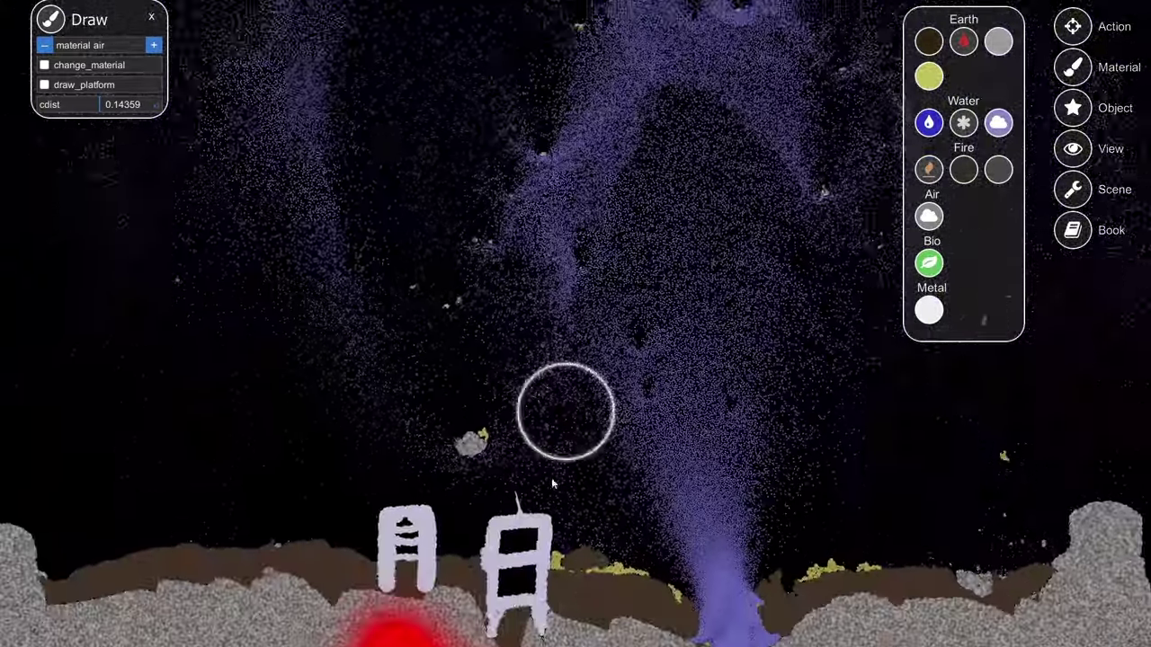
Inspect the ladders, lava and cavities at ground level, and survey the full extent of the air plume from afar.
key(s)
key(a)
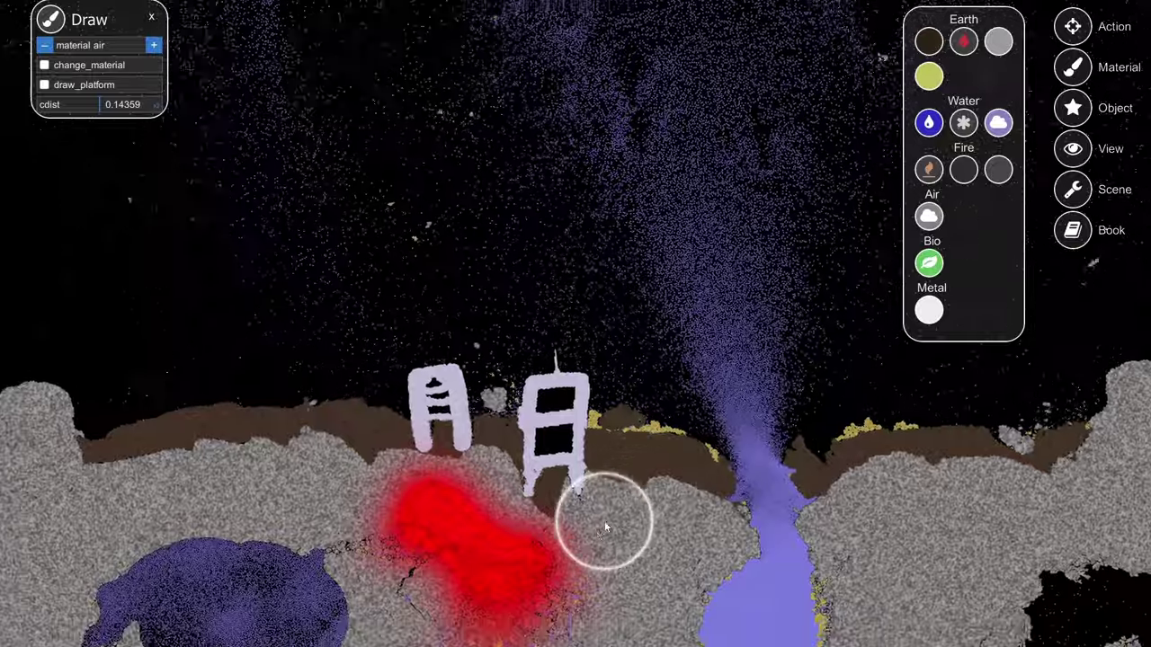
scroll(531, 468, up, 2)
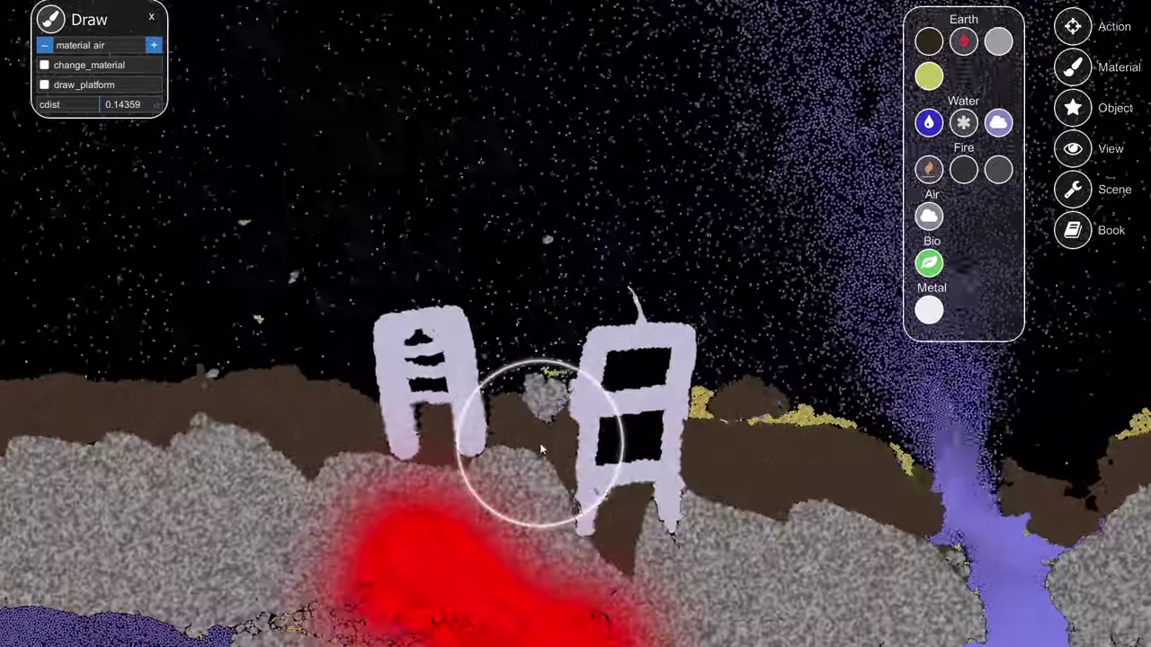
scroll(539, 441, down, 4)
scroll(532, 397, up, 3)
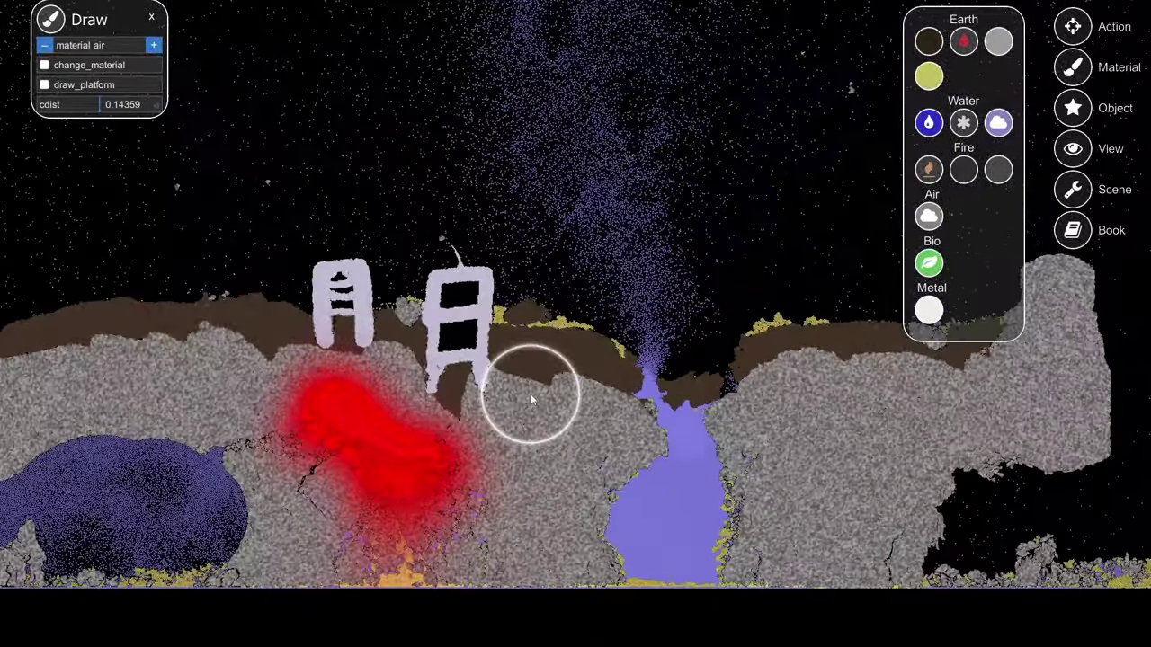
scroll(411, 347, up, 2)
scroll(663, 341, down, 5)
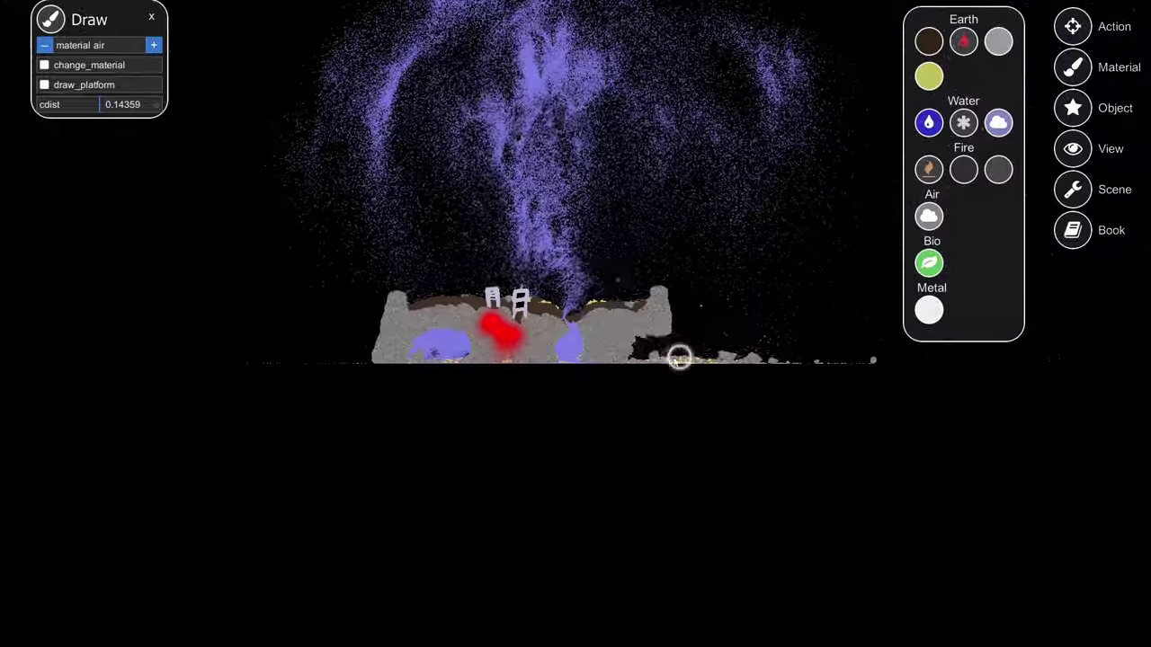
scroll(665, 354, down, 2)
scroll(648, 337, up, 3)
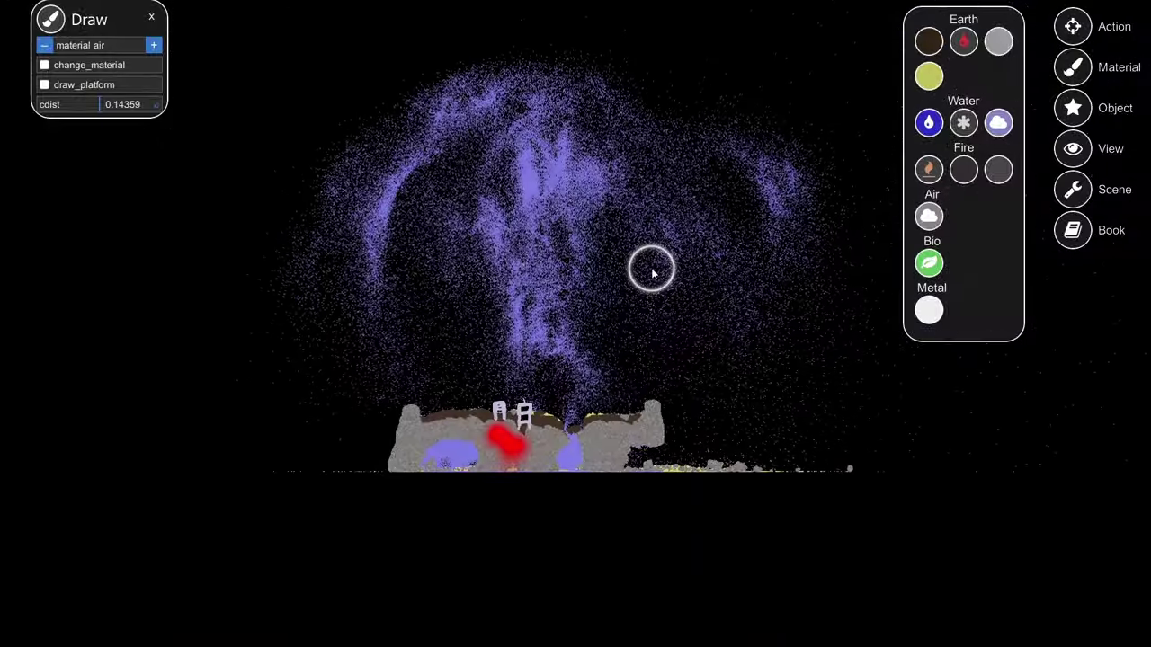
scroll(656, 263, up, 3)
key(s)
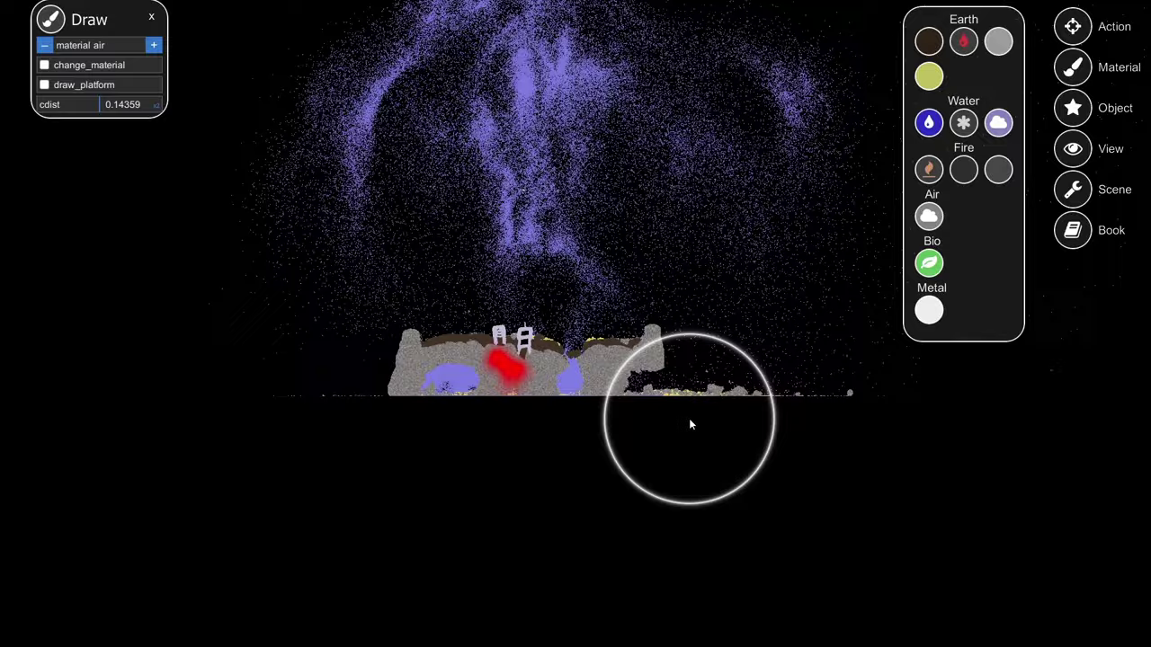
Fill the openings of the larger metal ladder with air at a cdist of 0.07179.
scroll(560, 446, up, 5)
scroll(559, 472, down, 3)
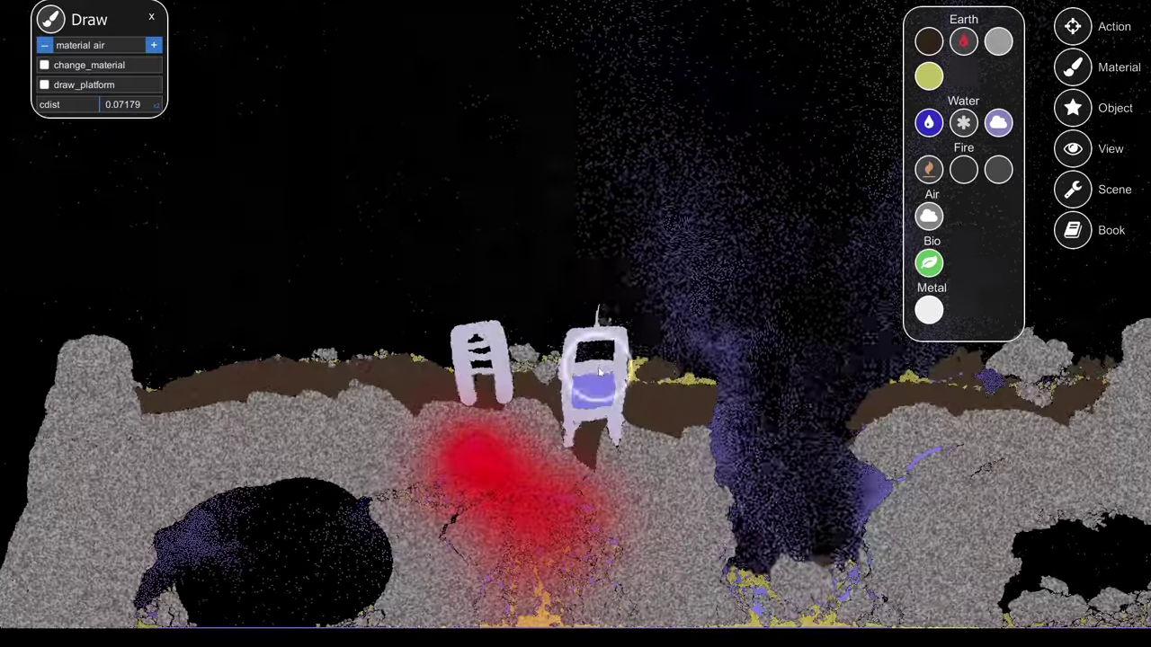
scroll(605, 413, up, 3)
scroll(612, 433, up, 4)
key(s)
mouse_move(637, 477)
mouse_down()
mouse_move(660, 462)
mouse_move(630, 447)
mouse_up()
Examine how the blast from the metal ladder spreads across the lava, rock, cavities and outer terrain.
scroll(631, 447, down, 5)
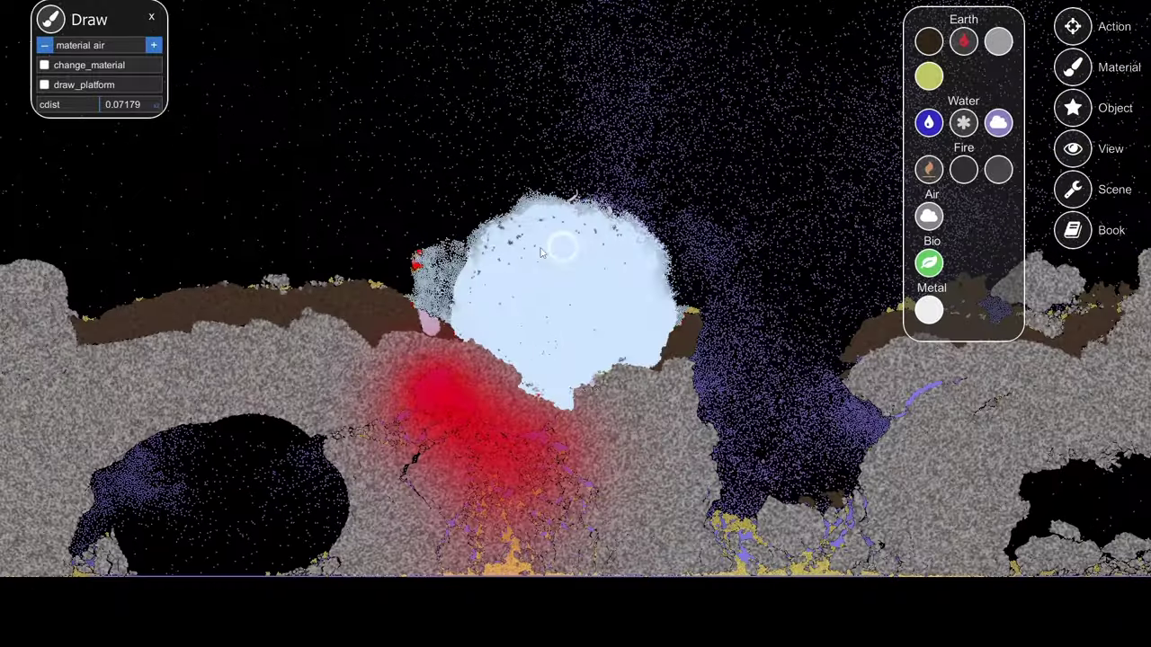
scroll(532, 259, down, 3)
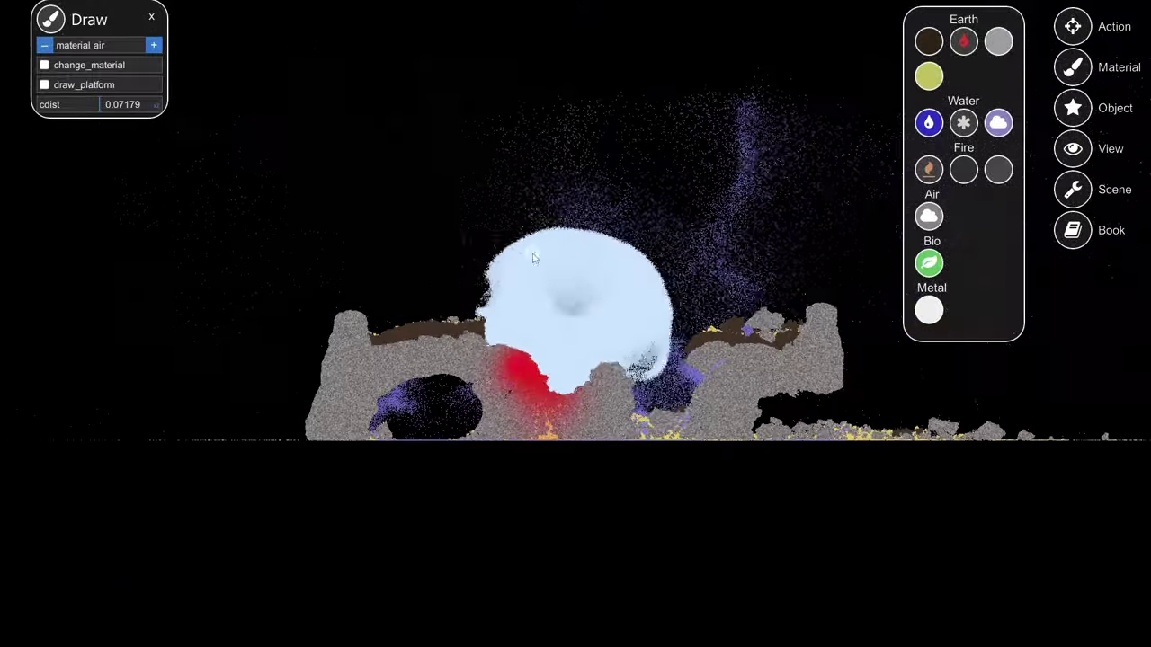
scroll(544, 393, up, 4)
key(s)
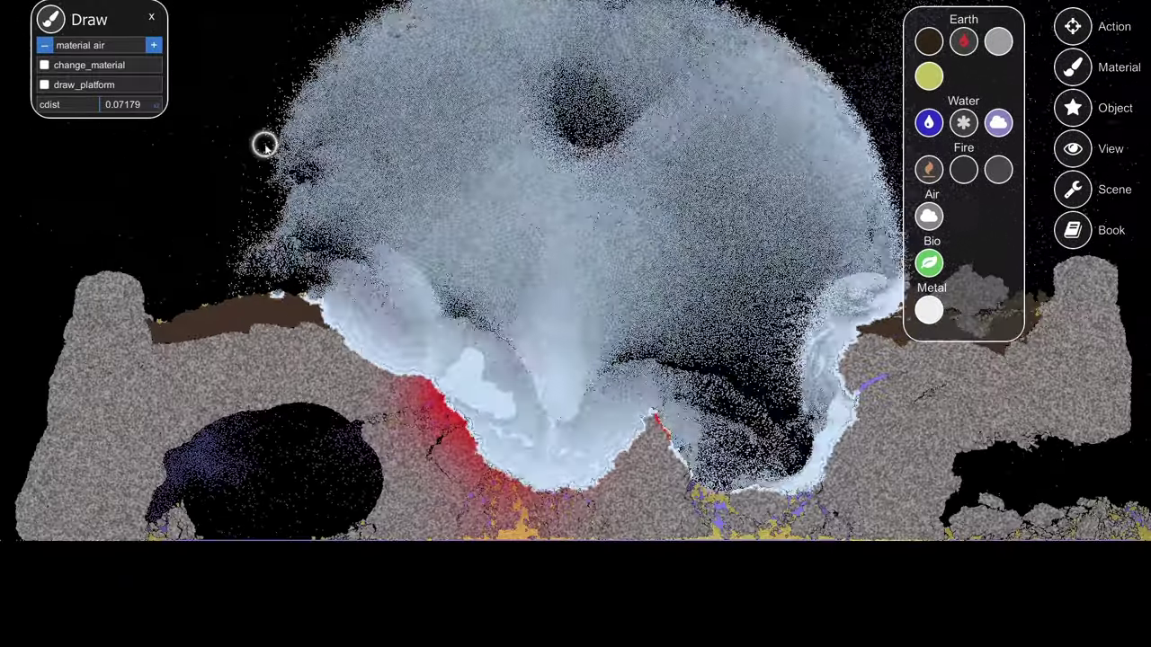
key(s)
key(a)
scroll(384, 331, down, 3)
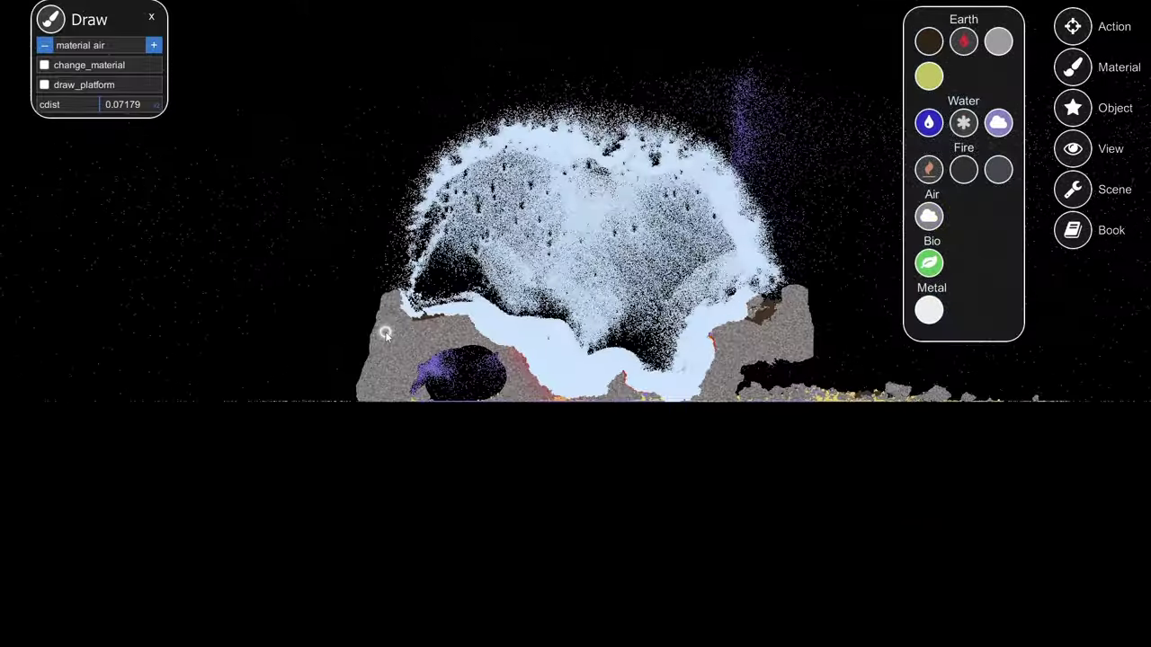
scroll(441, 339, up, 3)
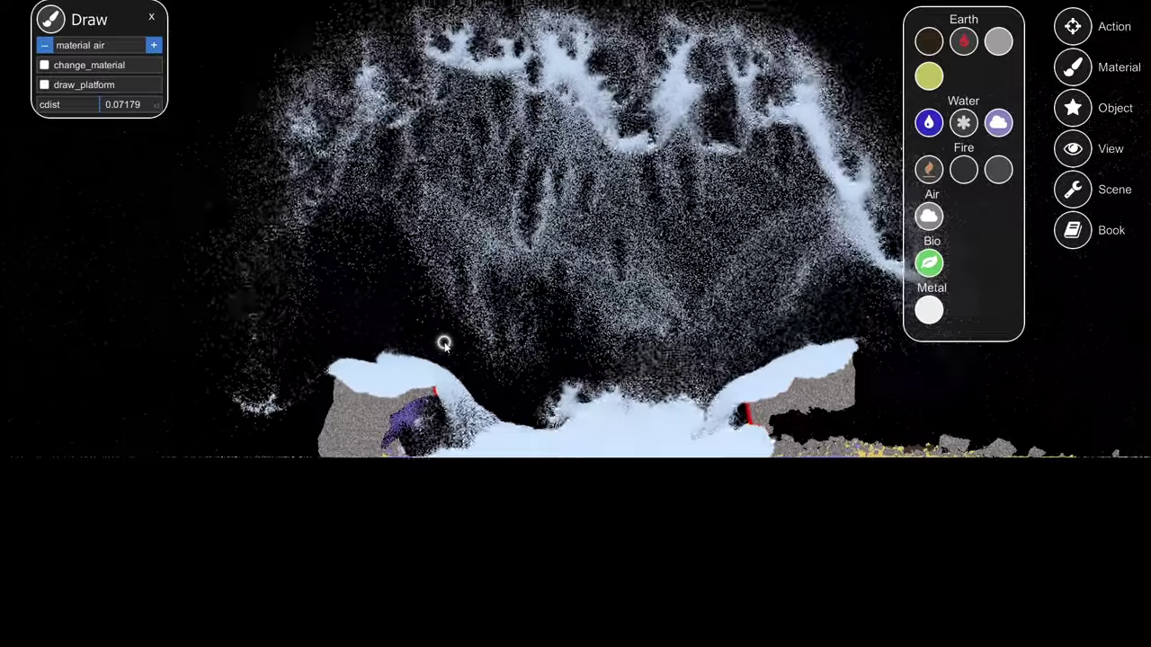
scroll(494, 264, up, 5)
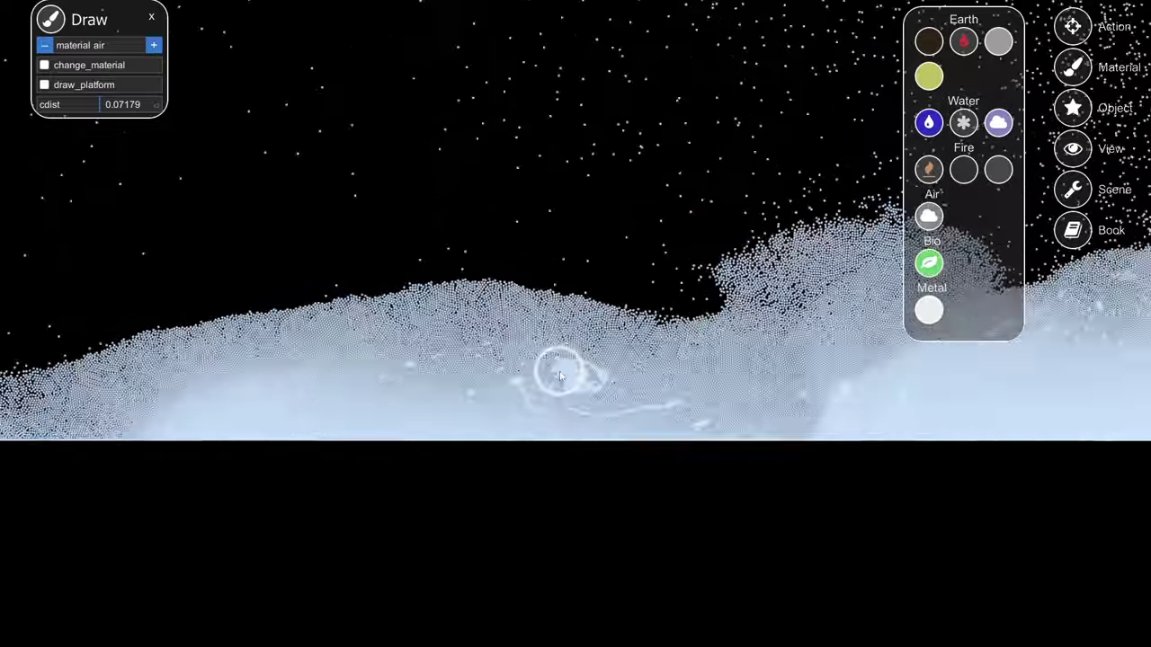
scroll(559, 376, down, 5)
Start a new game with the layered planet and look over its surface buildings, crust and molten core.
key(Escape)
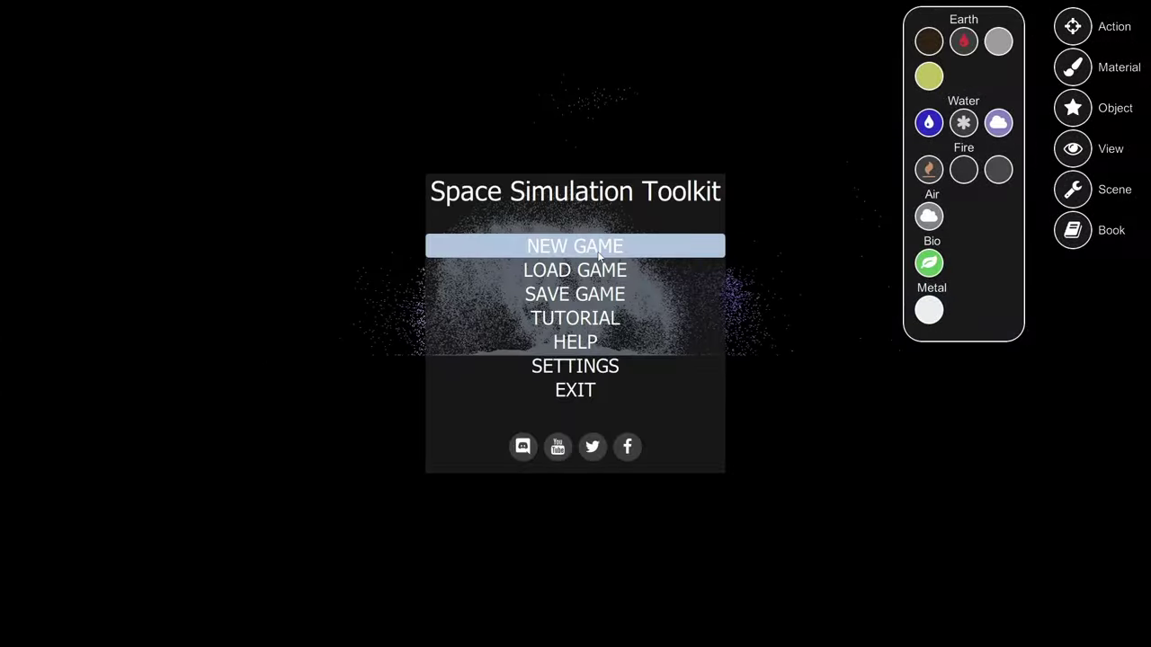
click(598, 256)
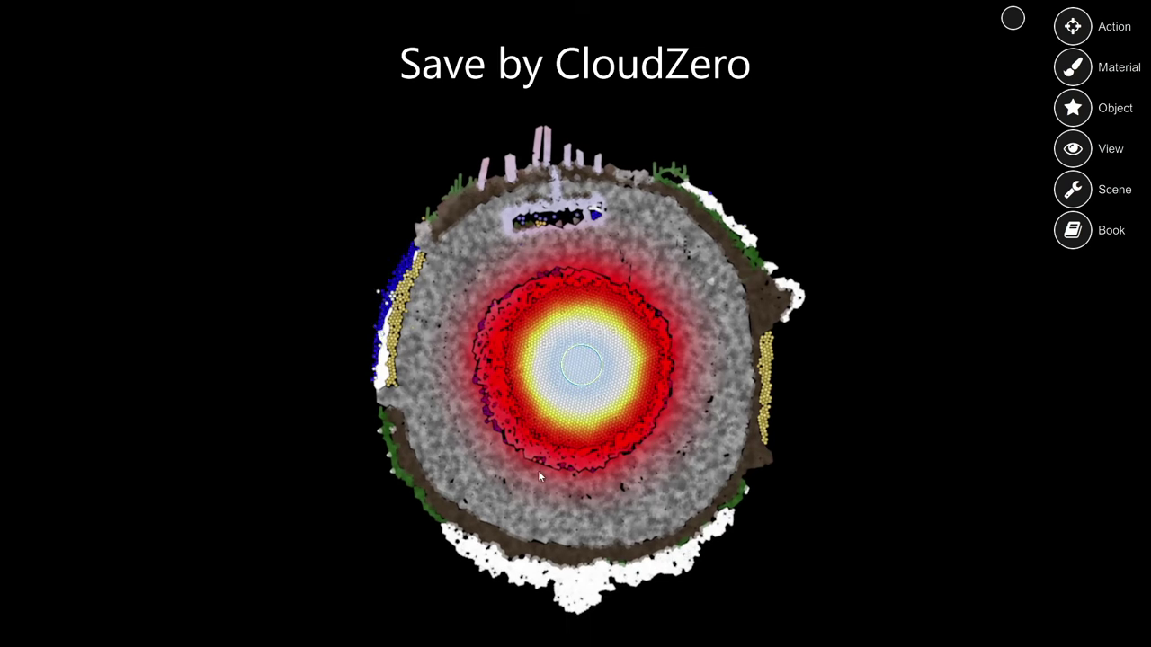
key(w)
key(a)
key(w)
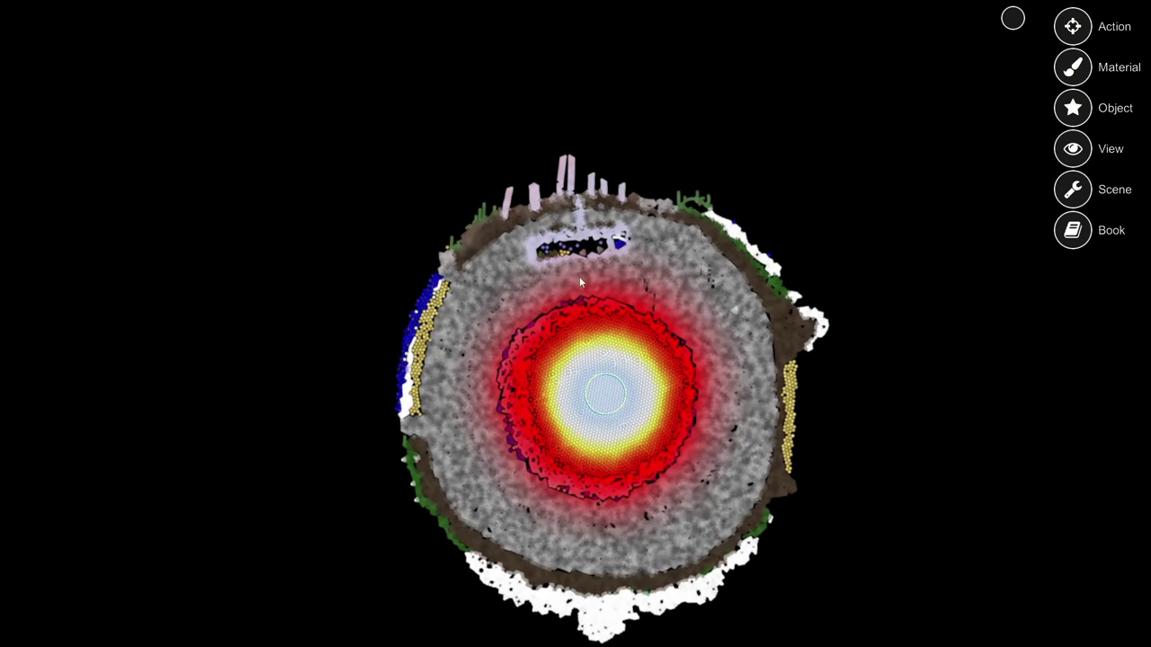
scroll(557, 267, up, 2)
scroll(558, 267, up, 2)
key(w)
key(s)
key(d)
scroll(472, 288, down, 5)
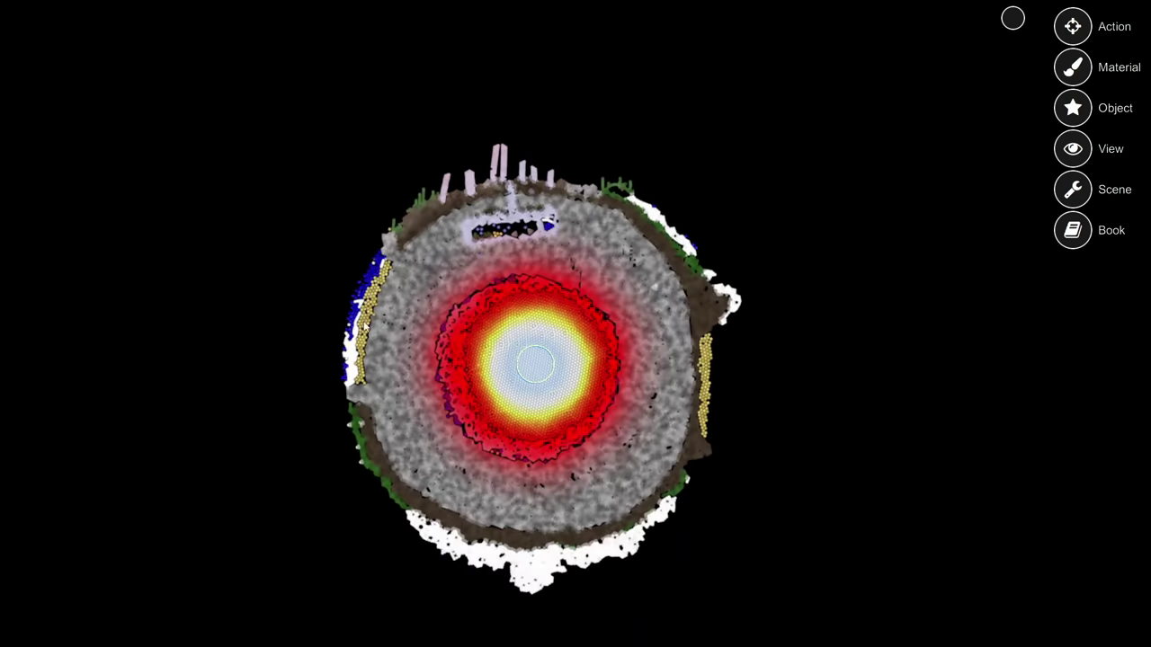
key(d)
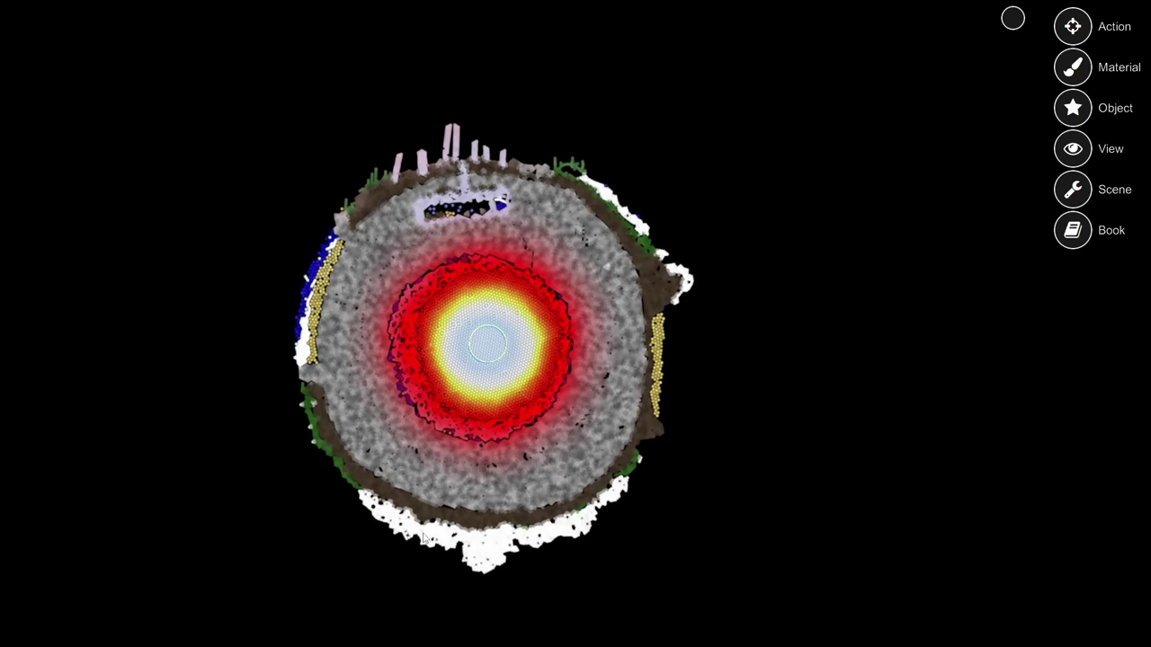
Carve a small cavity in the planet's rock between core and crust and fill it with air at a cdist of 0.14151.
click(1072, 67)
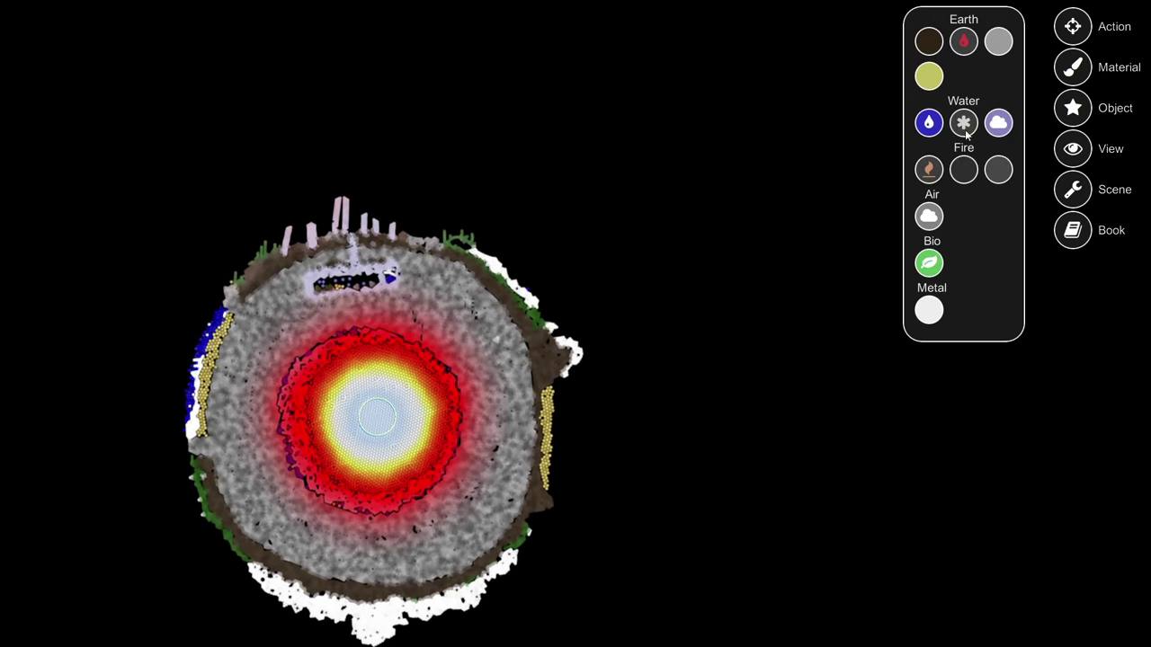
click(997, 124)
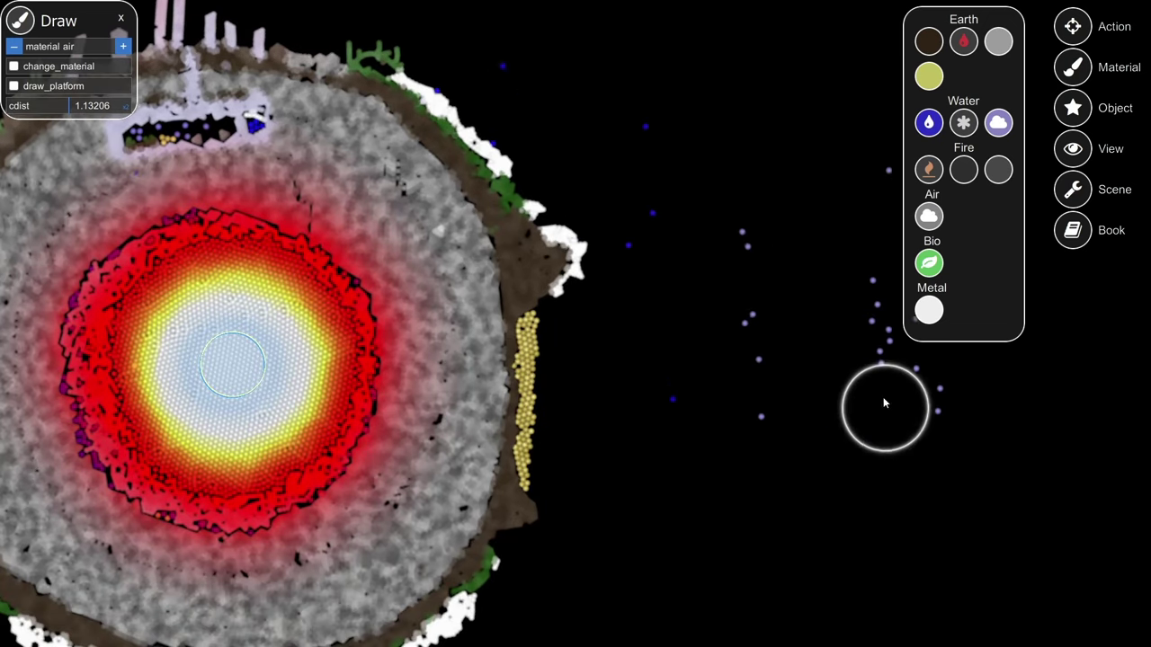
key(a)
scroll(620, 432, up, 4)
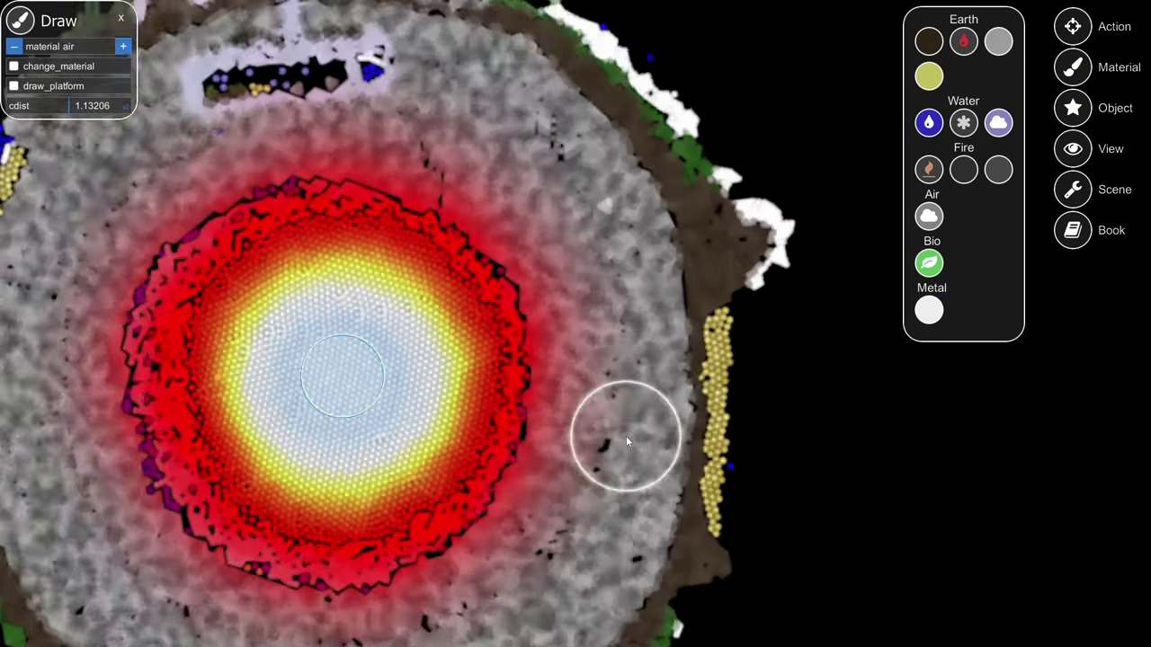
scroll(611, 392, down, 4)
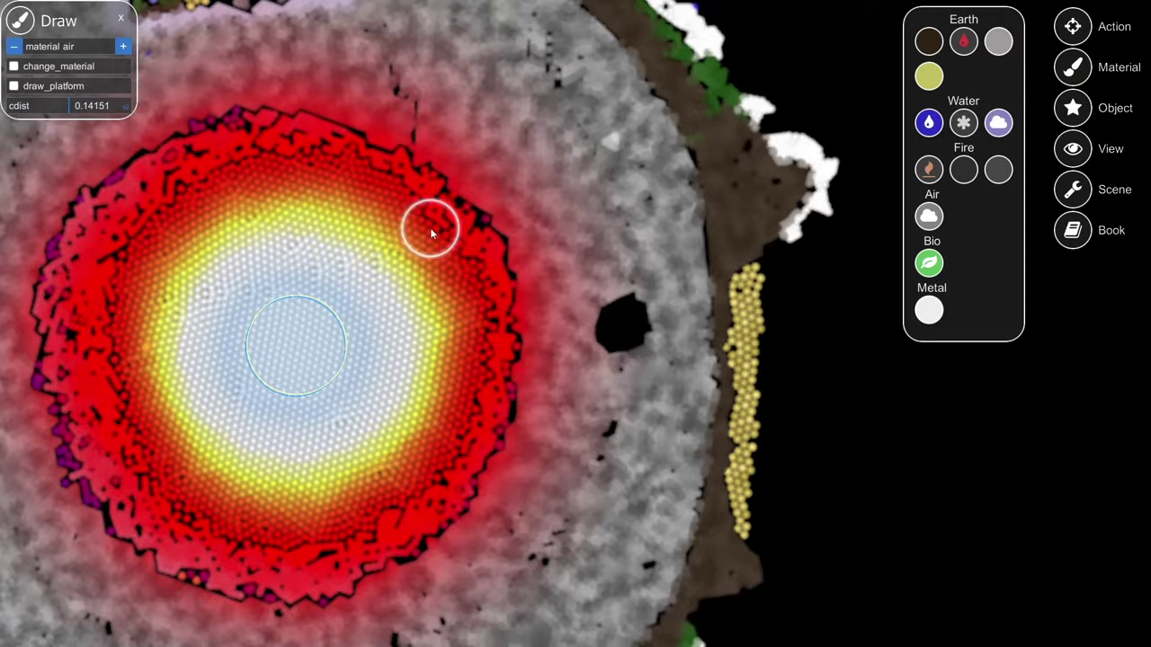
click(621, 326)
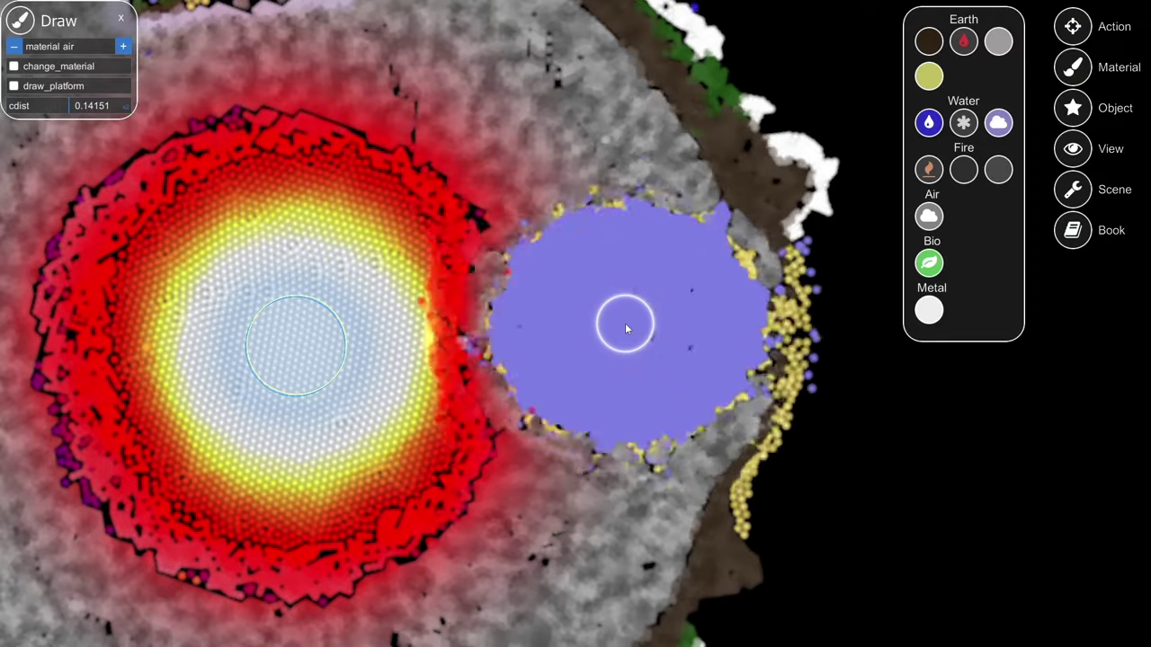
Examine how the air explosion affects the planet's core and crust and scatters debris into space.
scroll(625, 323, down, 5)
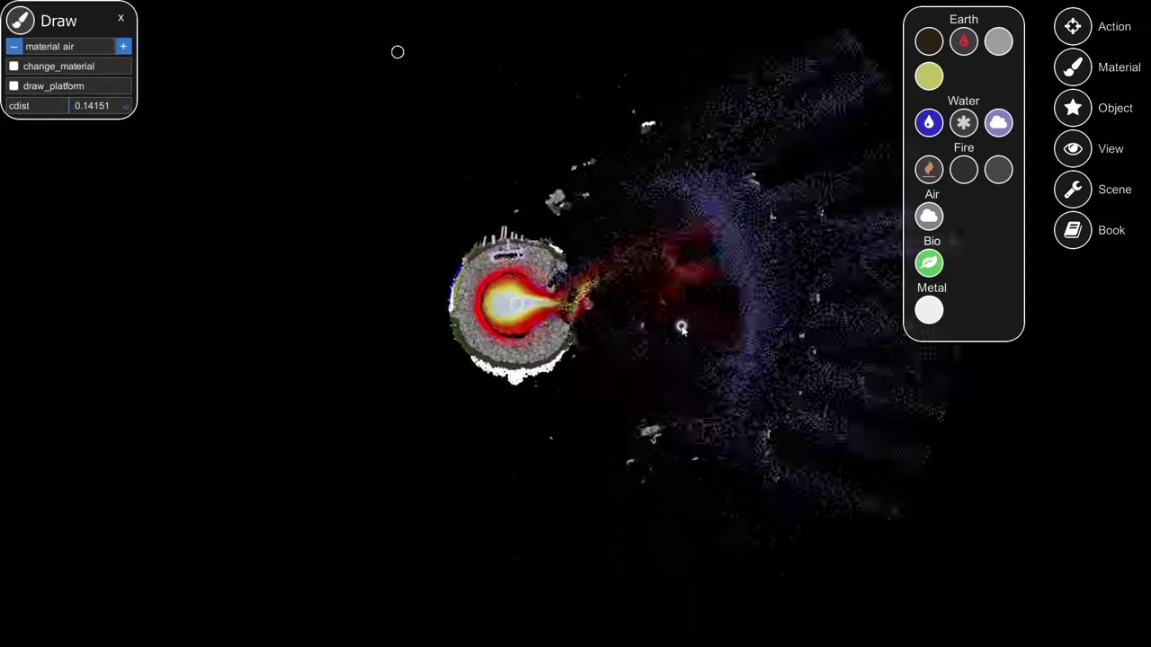
key(a)
scroll(568, 307, up, 5)
Start another new game and select the gravity object in the empty scene.
key(Escape)
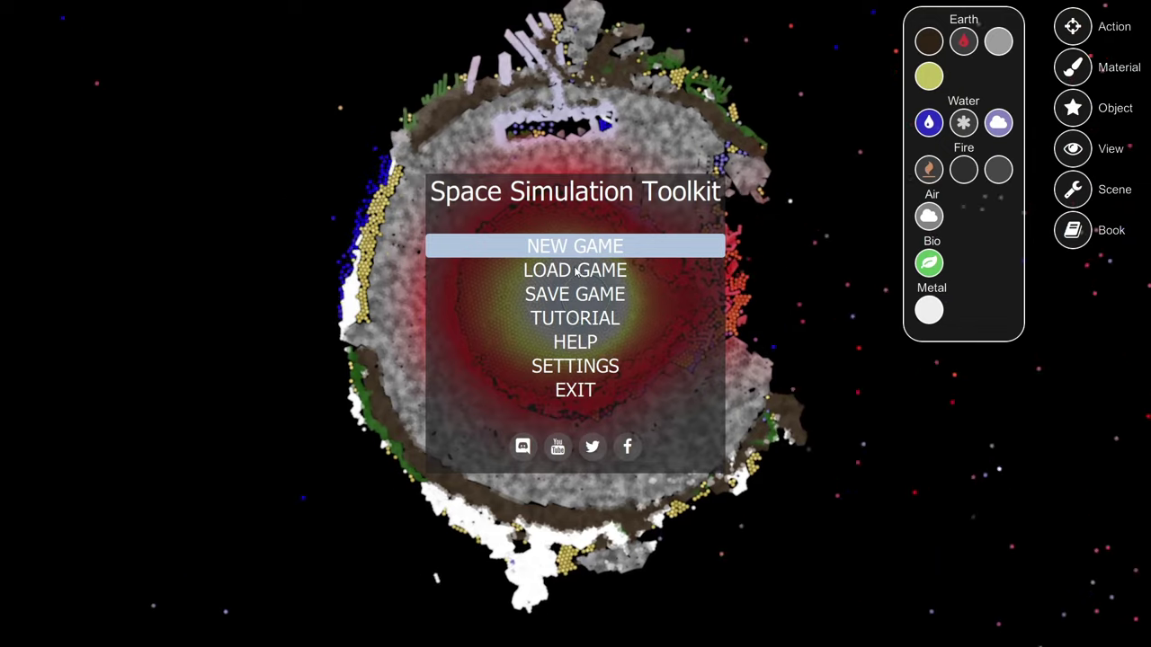
click(572, 250)
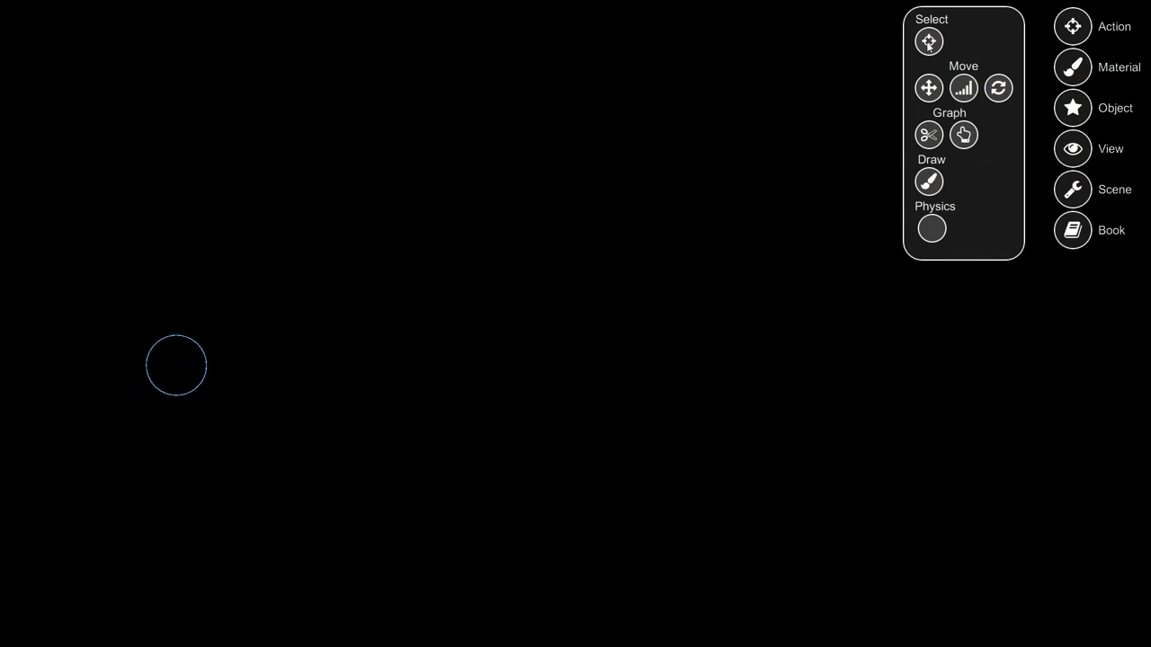
click(297, 306)
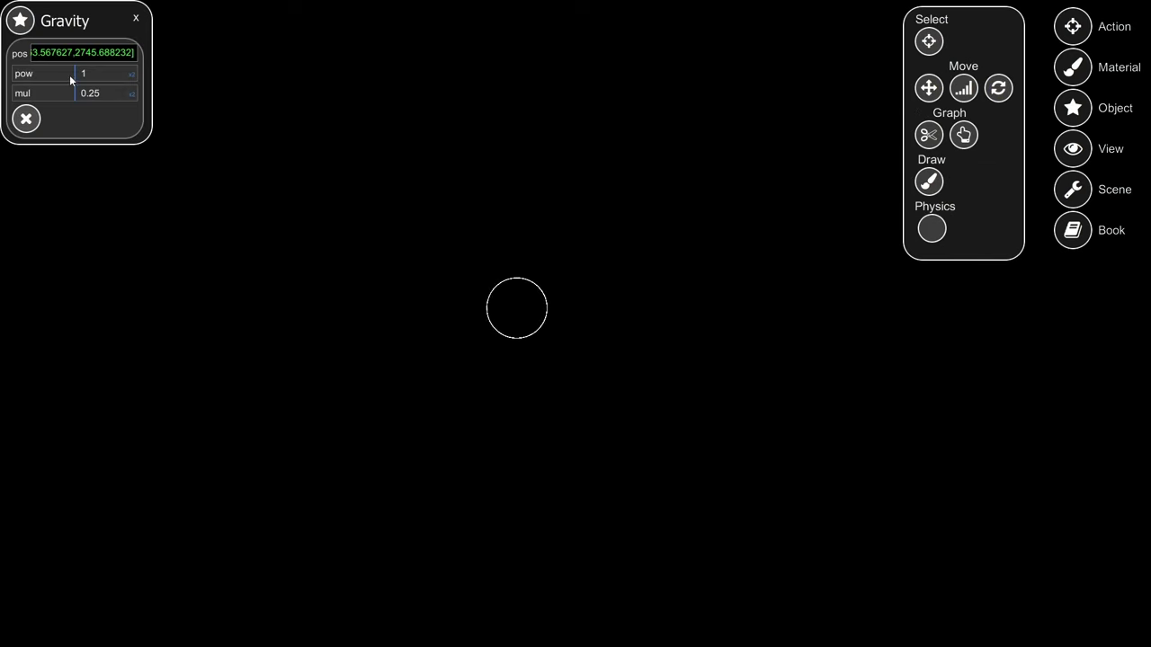
Choose vapor as the drawing material and draw a large vapor cloud around the gravity object.
click(1072, 79)
click(998, 122)
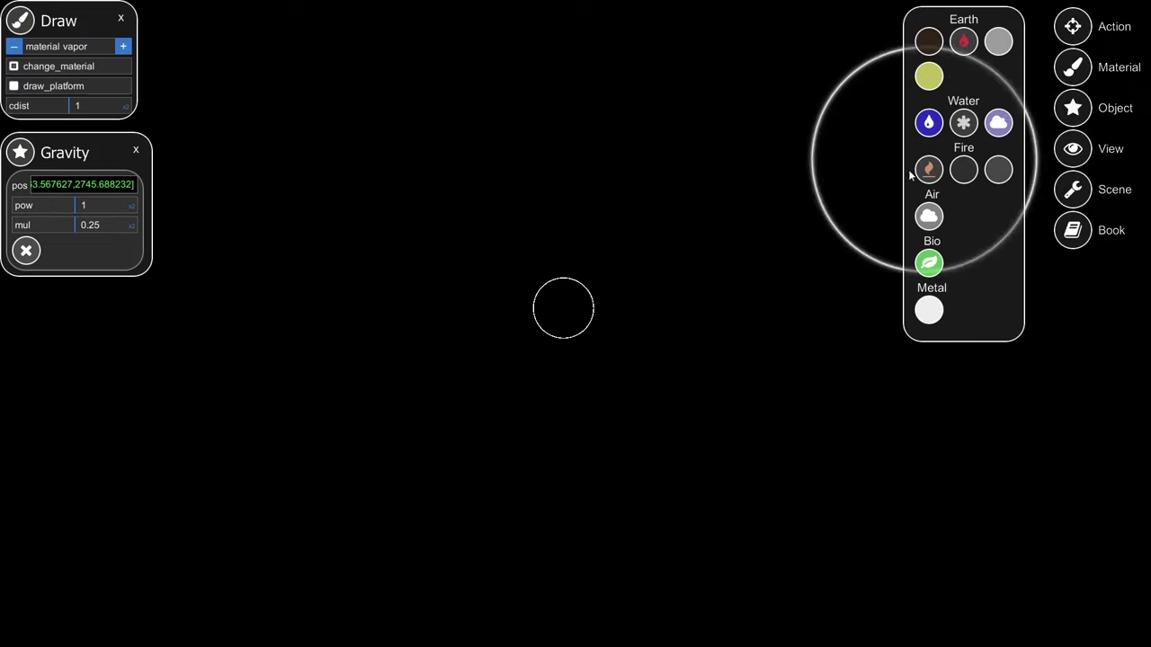
click(637, 318)
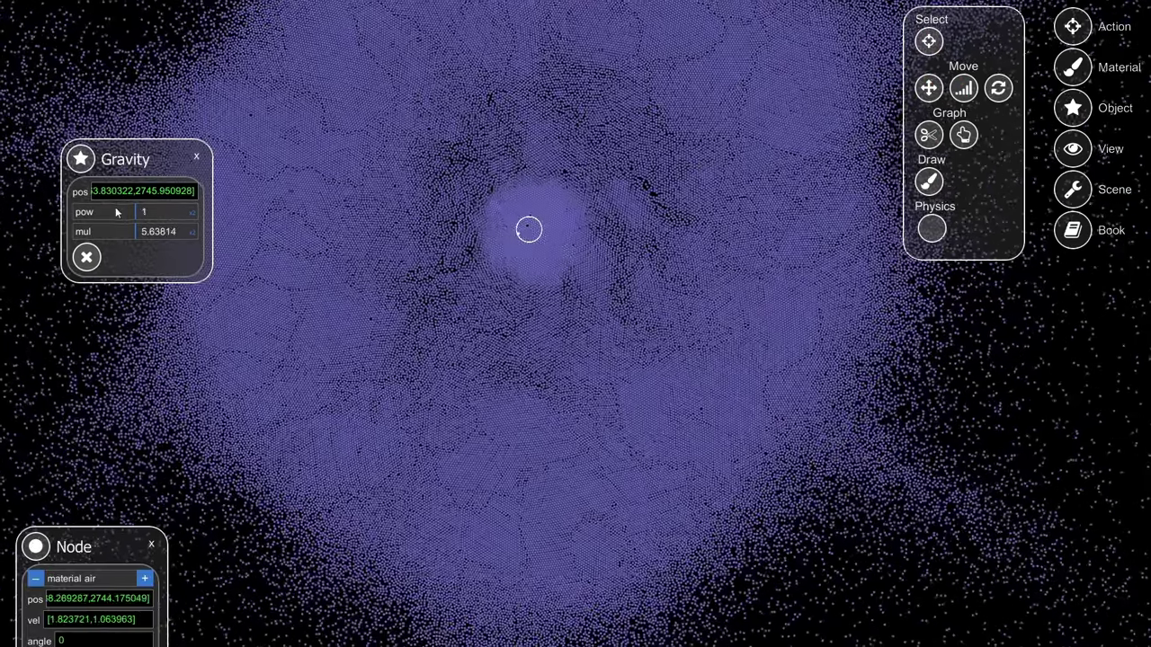
Set the gravity object's pow to 0.00824 and mul to 1443.36487, and draw air around the vapor cloud.
drag(115, 211, 47, 218)
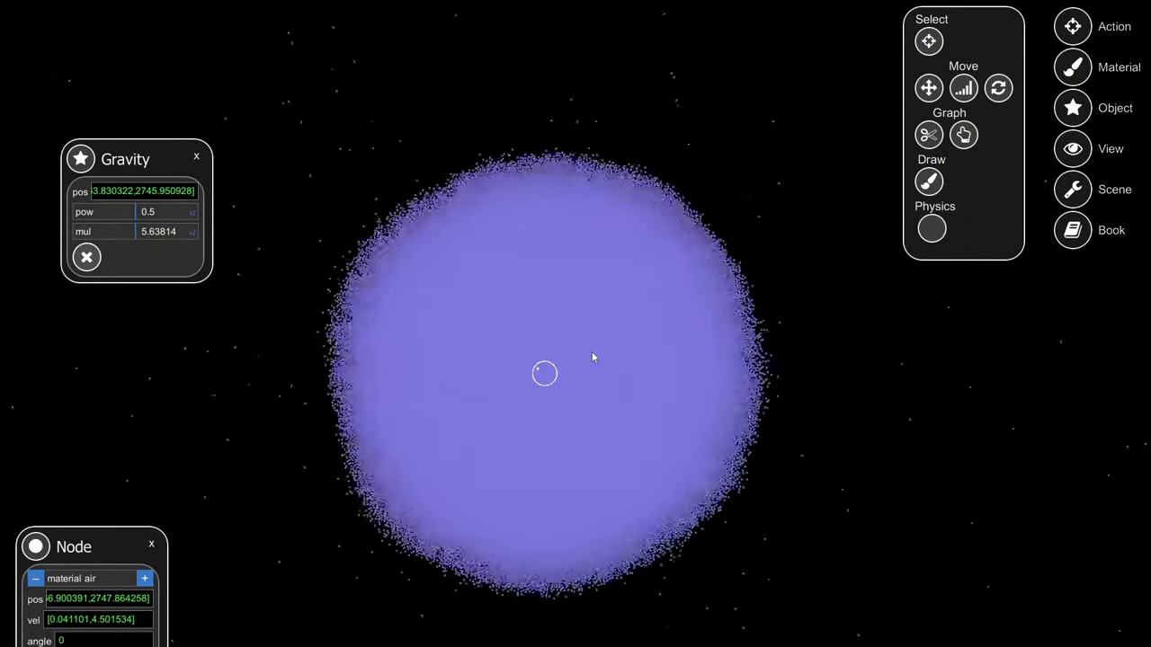
drag(131, 212, 78, 234)
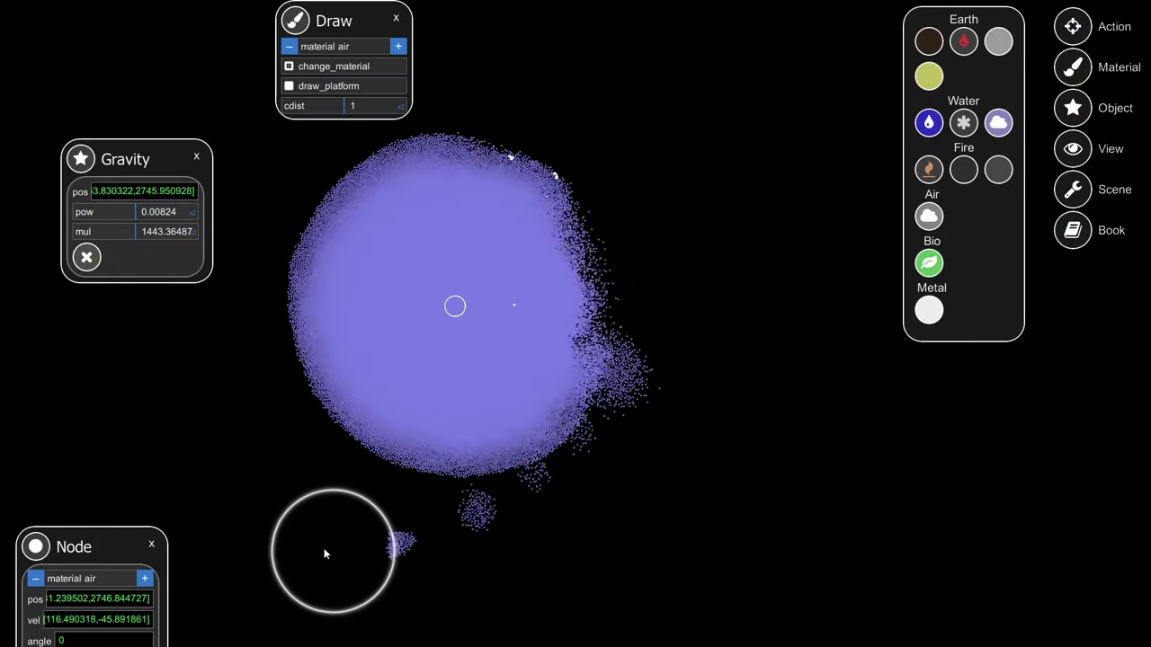
mouse_move(323, 552)
mouse_down()
mouse_move(203, 419)
mouse_move(221, 267)
mouse_move(287, 275)
mouse_move(299, 296)
mouse_move(248, 308)
mouse_up()
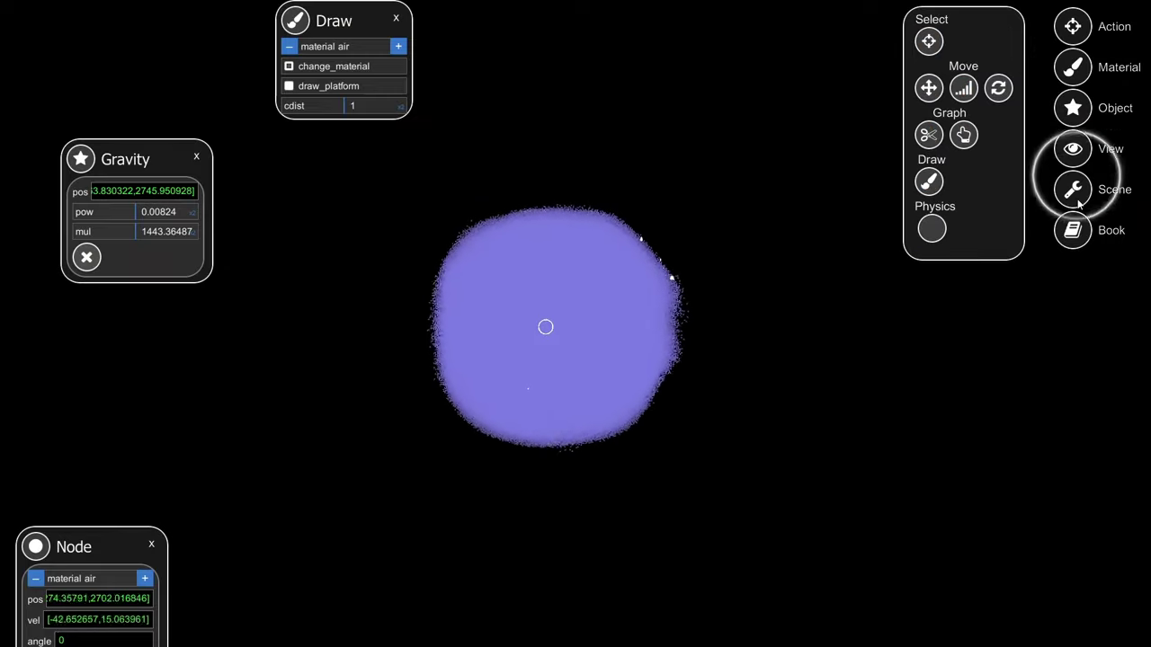
Set the Cosmos gravity_maxvel to 160 and close its settings.
click(1072, 190)
click(957, 41)
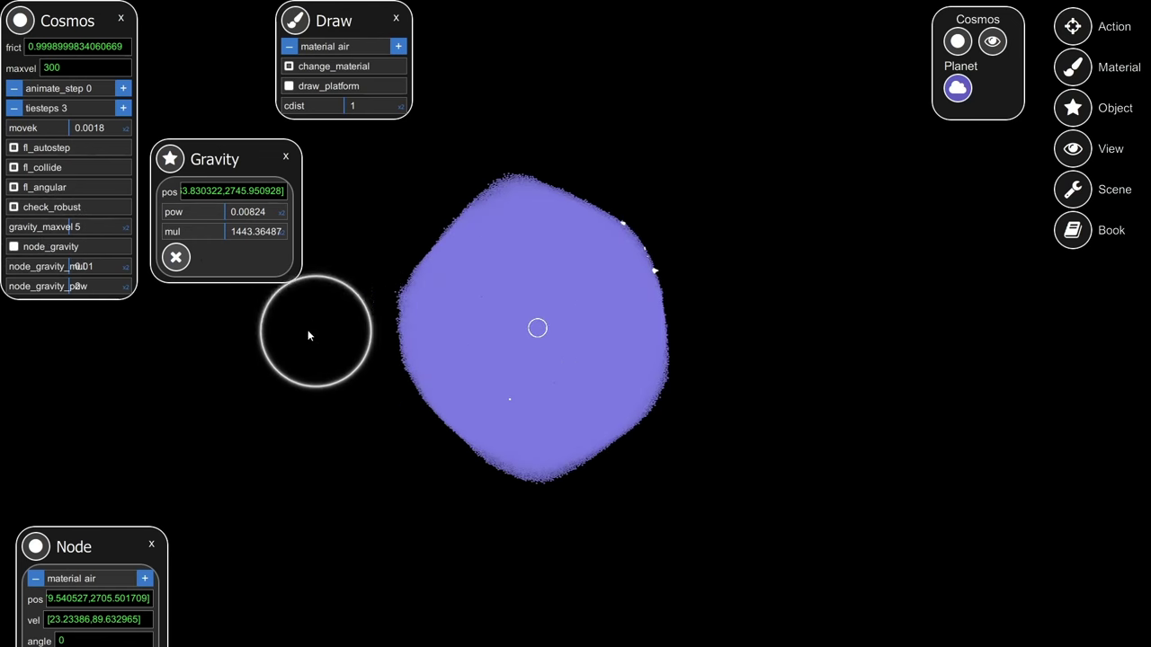
drag(92, 227, 106, 228)
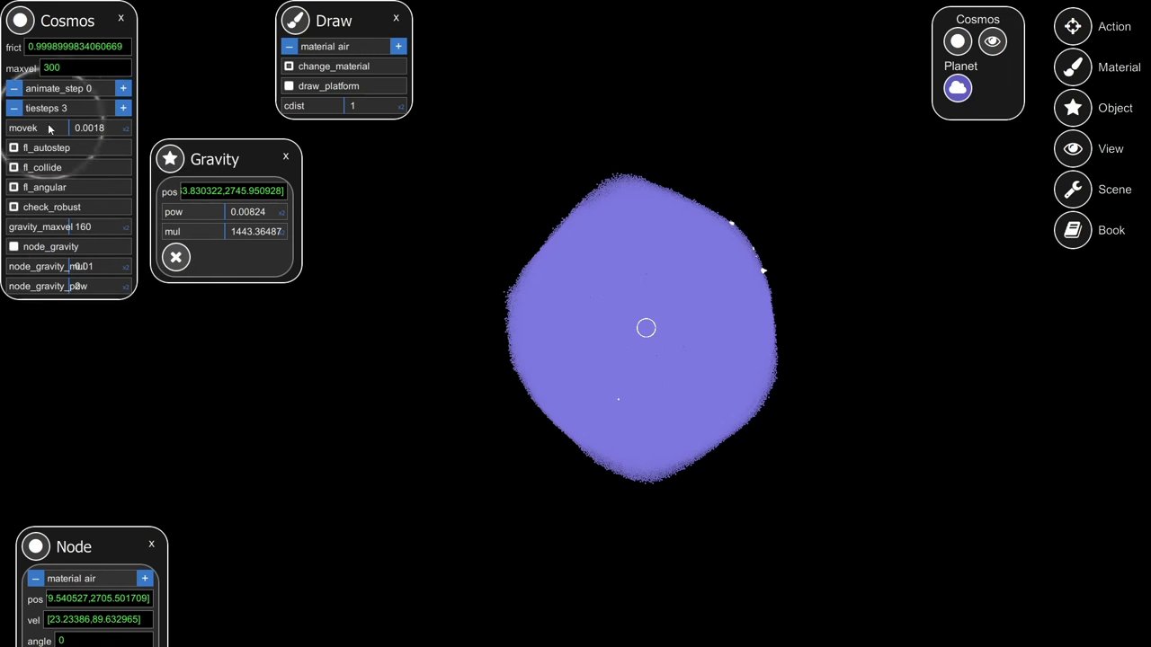
click(120, 18)
scroll(610, 215, up, 5)
scroll(953, 161, down, 3)
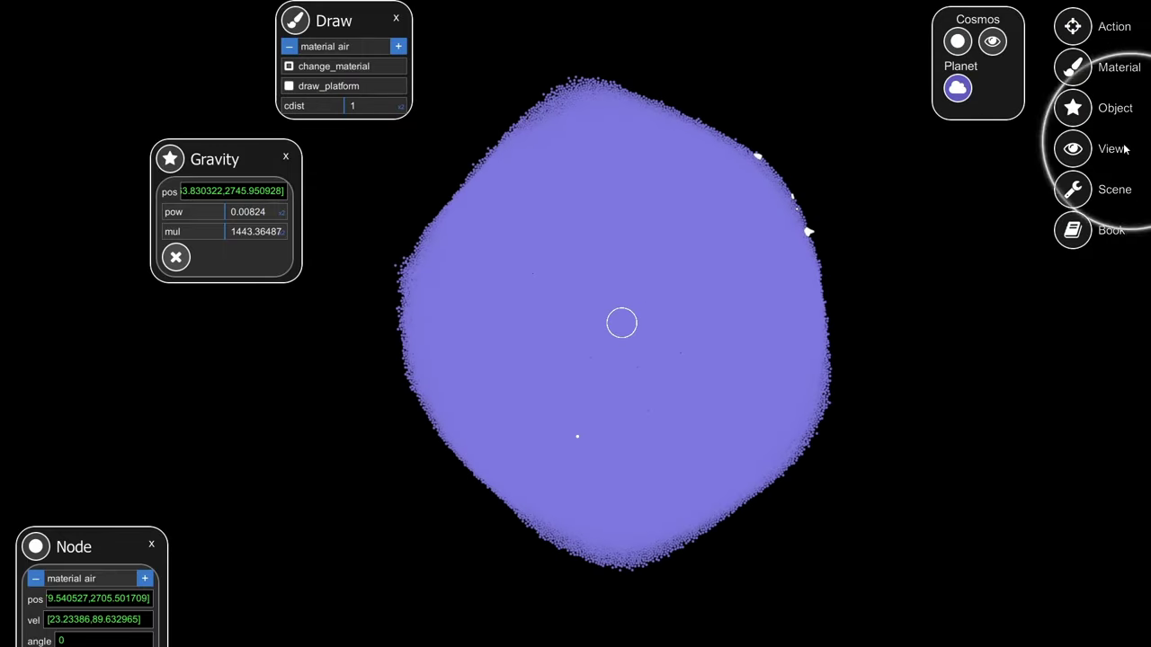
Set the Cosmos animate_step to 2 to run the simulation on the compressed vapor ball.
click(957, 41)
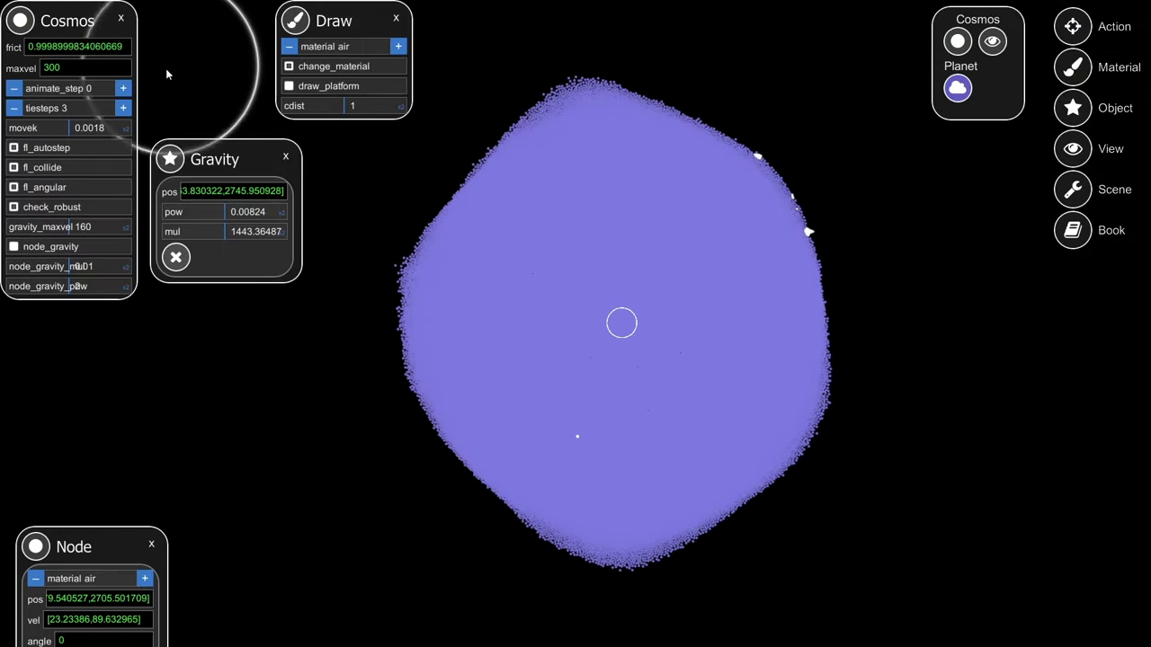
click(123, 88)
click(123, 88)
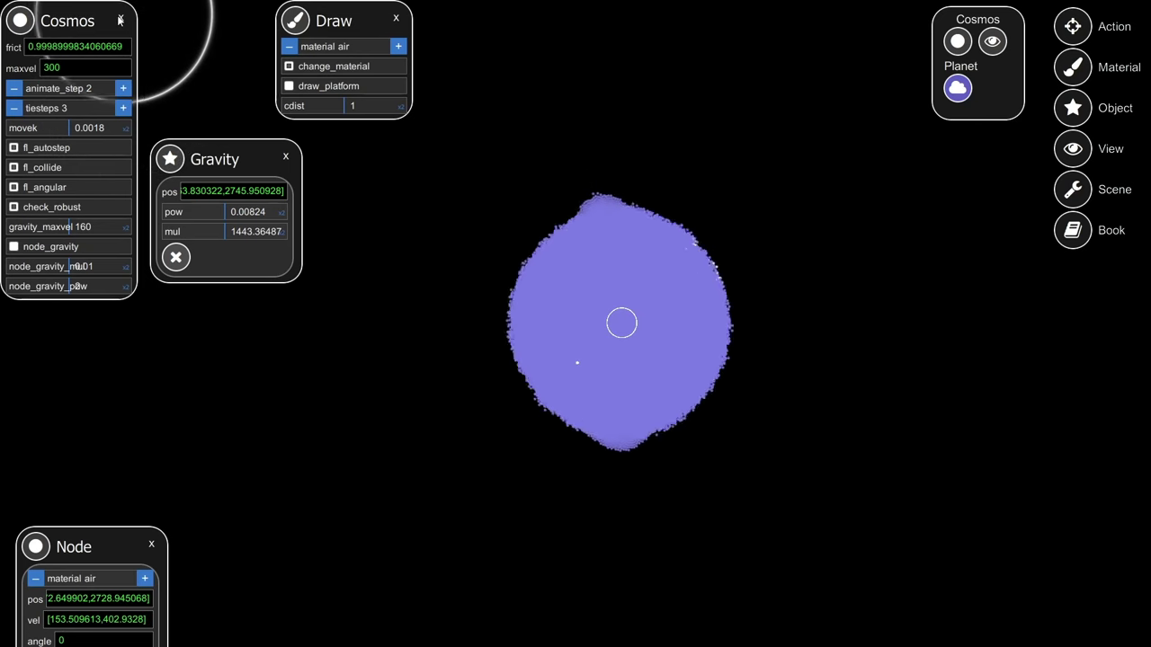
click(119, 19)
click(457, 300)
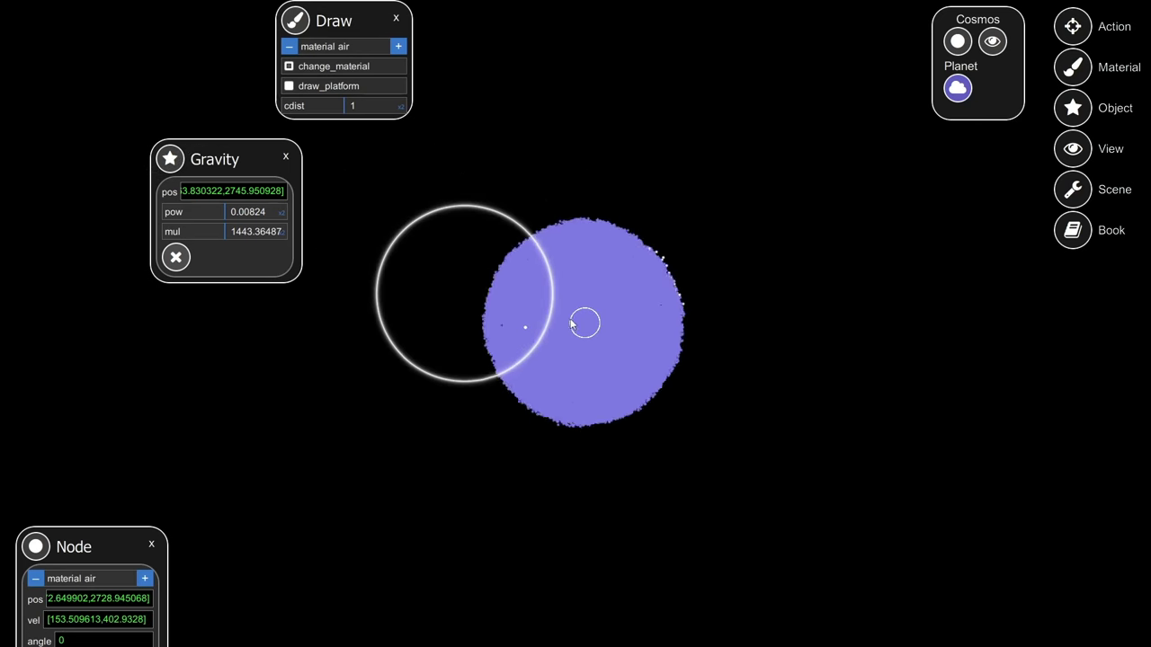
Set the gravity object's mul to 1415.0614 and draw air at the compressed ball's edge.
click(223, 231)
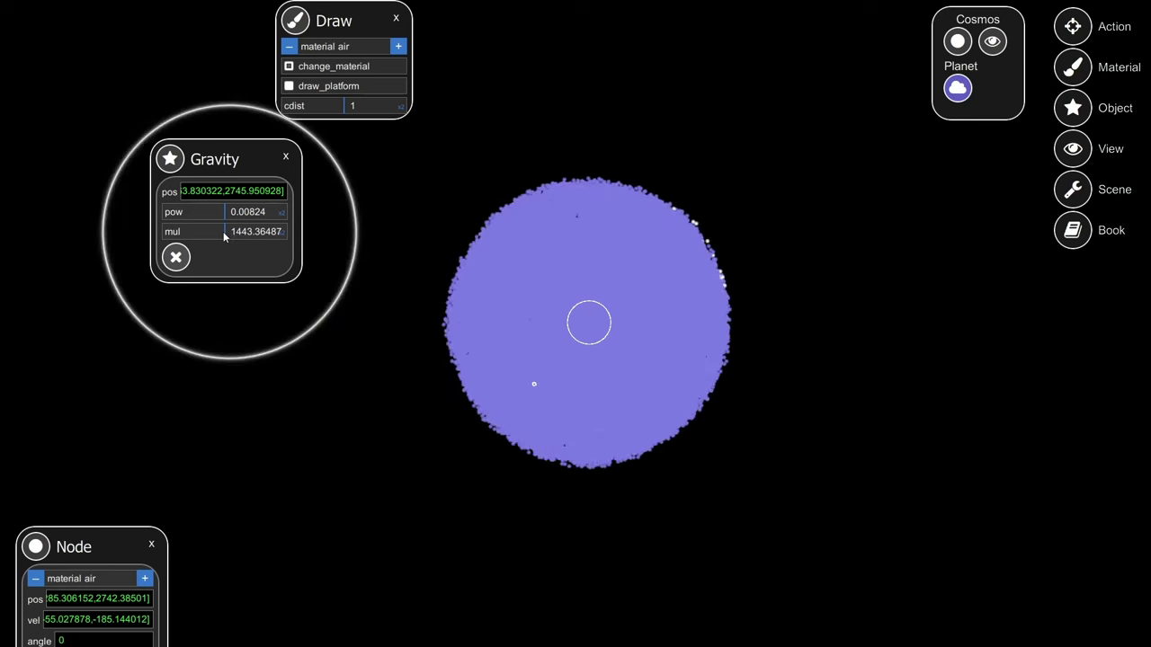
click(805, 213)
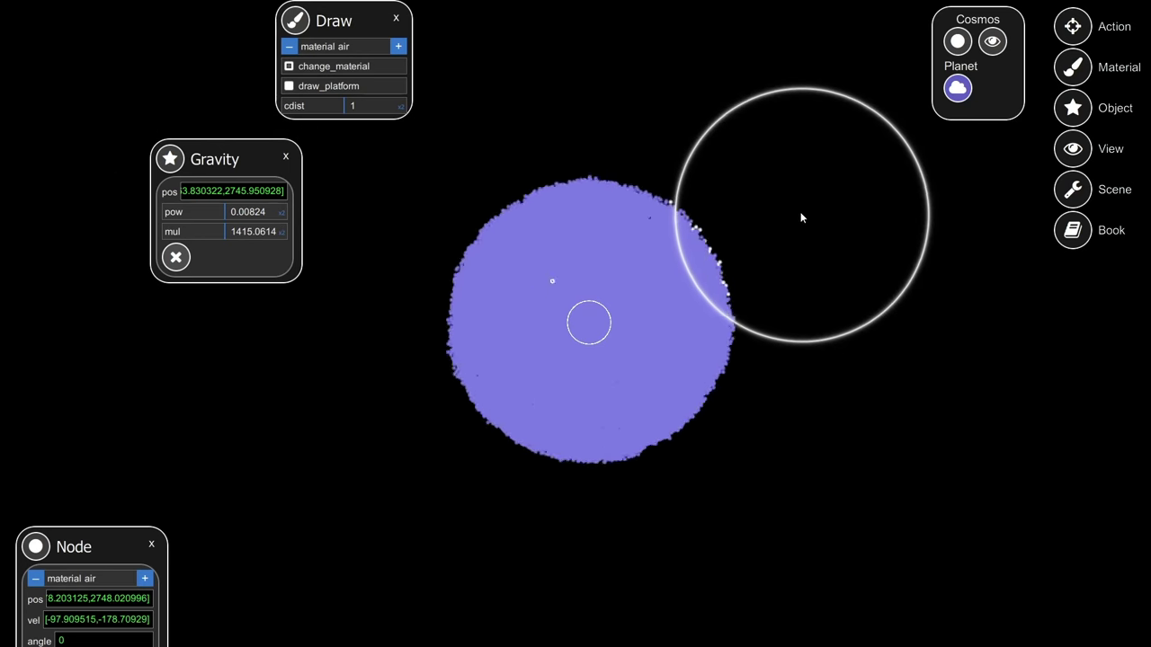
mouse_move(782, 190)
mouse_down()
mouse_move(675, 136)
mouse_move(507, 119)
mouse_move(401, 130)
mouse_move(334, 216)
mouse_move(341, 326)
mouse_move(368, 411)
mouse_move(460, 500)
mouse_move(567, 526)
mouse_move(714, 531)
mouse_move(808, 442)
mouse_move(806, 316)
mouse_move(709, 195)
mouse_move(426, 170)
mouse_move(575, 159)
mouse_move(699, 338)
mouse_move(801, 333)
mouse_move(563, 319)
mouse_move(645, 270)
mouse_up()
Switch the drawing material to metal and draw metal beside the compressed ball.
click(1069, 67)
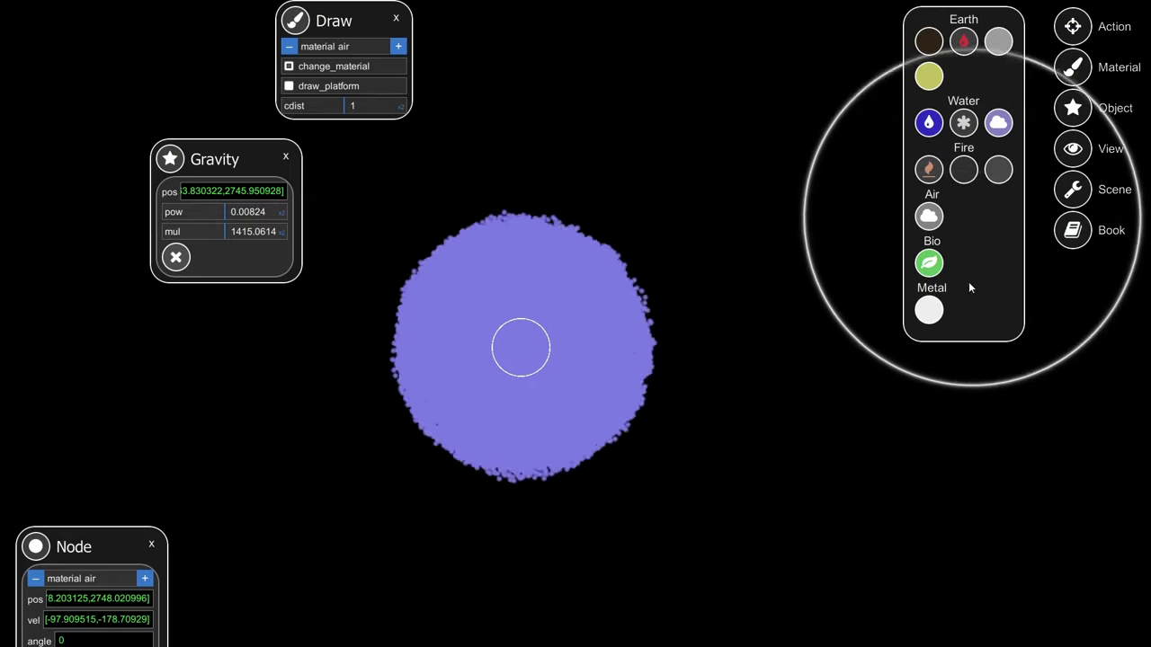
scroll(815, 252, down, 10)
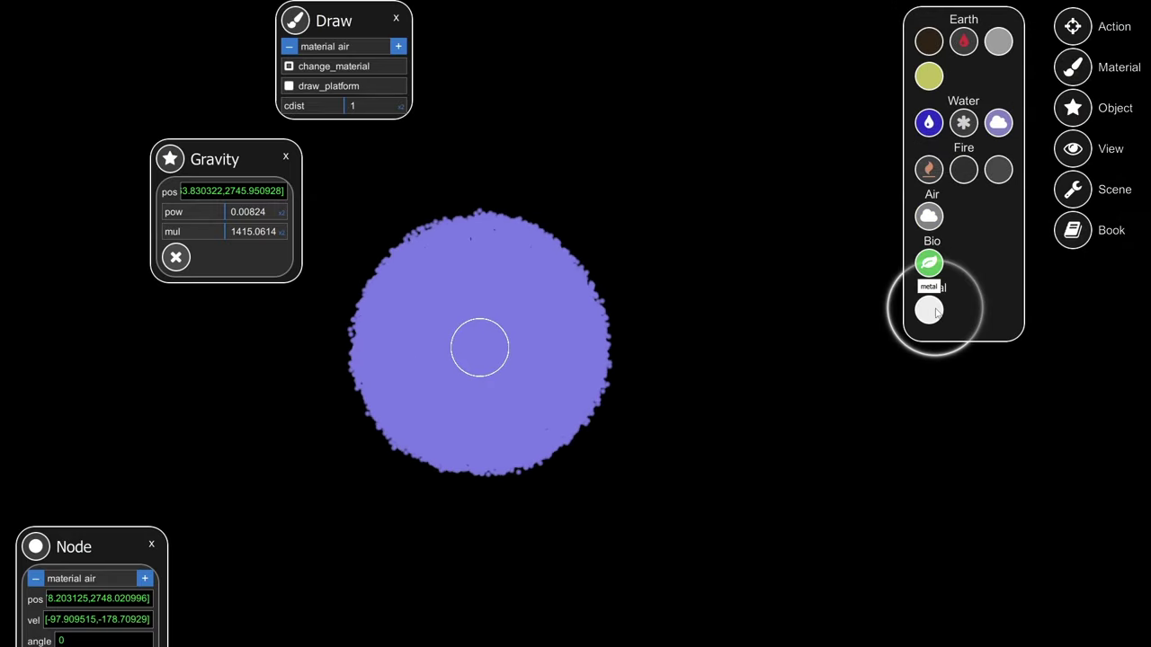
click(934, 309)
click(771, 264)
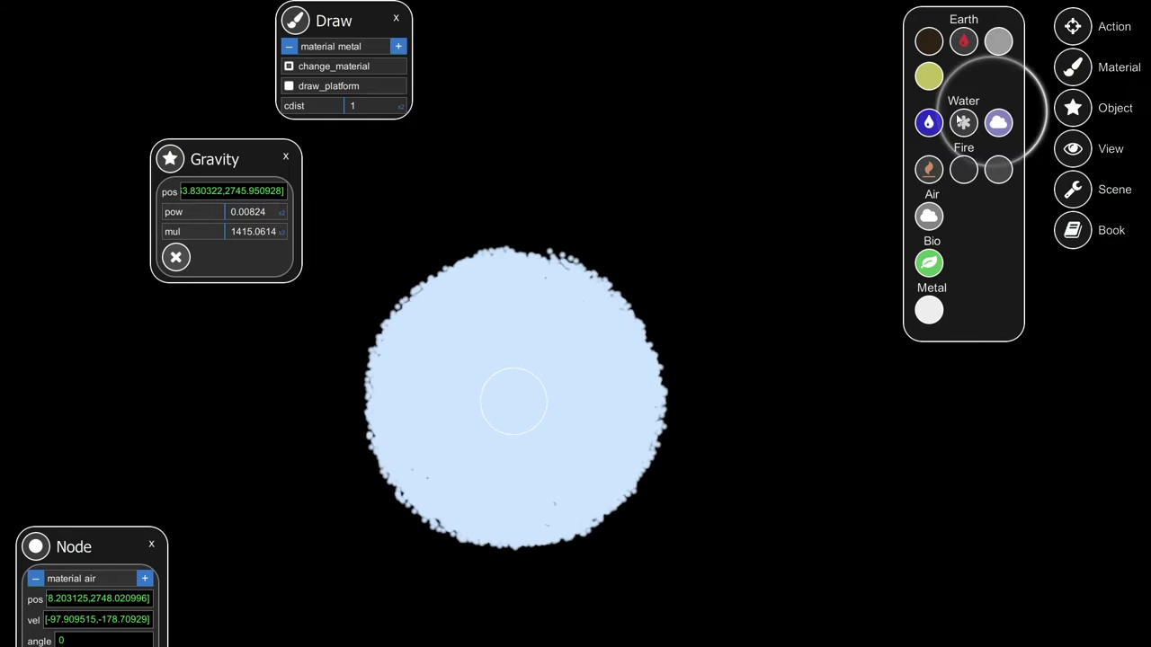
Switch the drawing material to water, set the gravity object's mul to 115.16842, and close the open settings.
click(917, 127)
drag(219, 232, 261, 221)
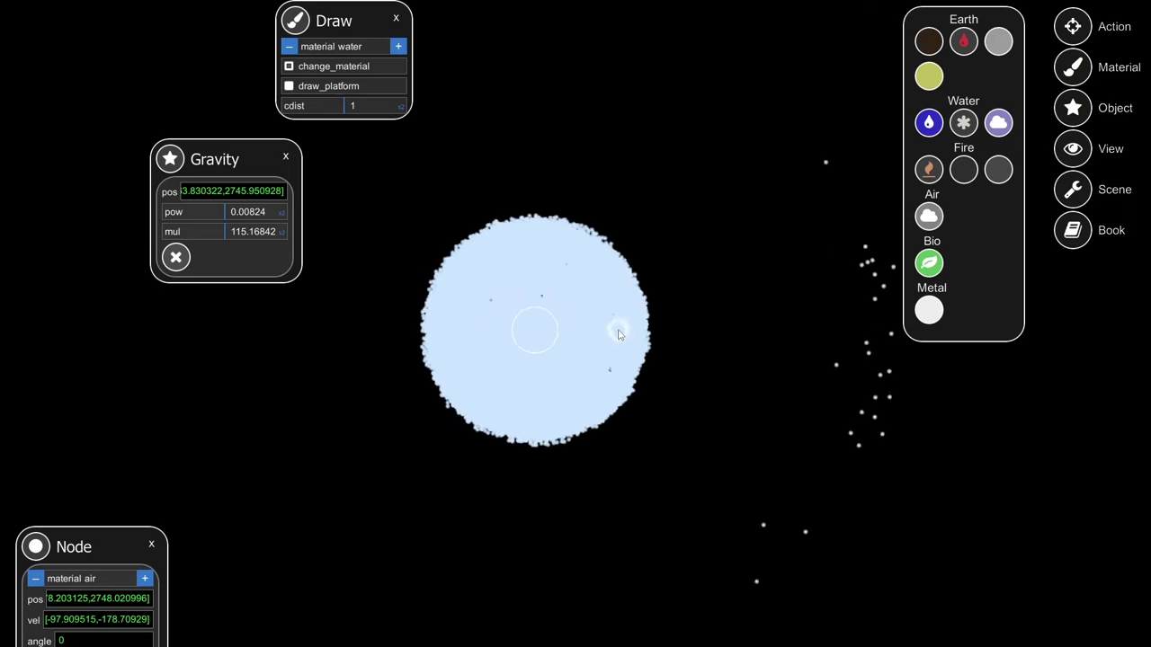
click(153, 543)
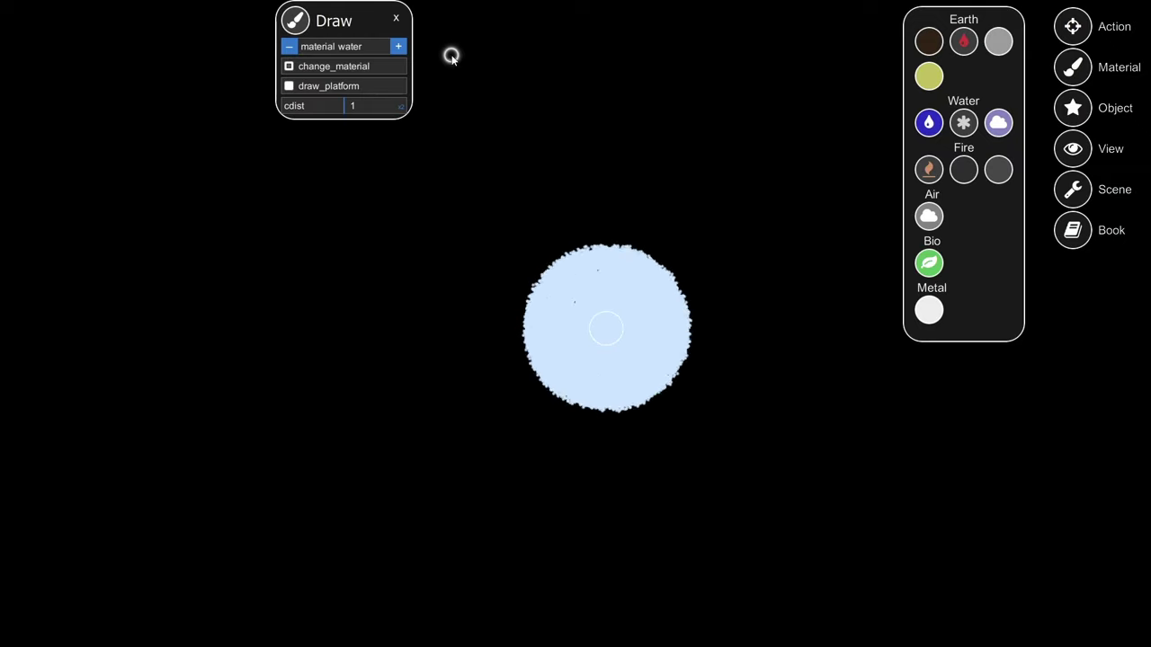
click(396, 17)
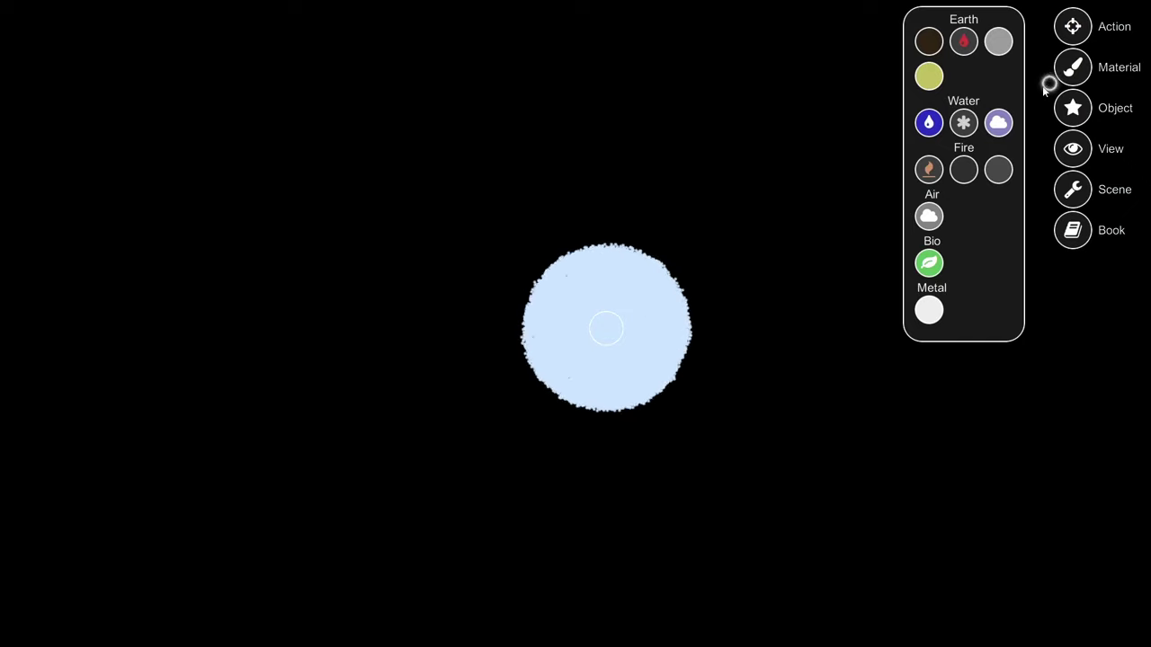
Move the Draw settings away from the ball and choose stone as the drawing material.
click(997, 123)
mouse_move(316, 21)
mouse_down()
mouse_move(18, 114)
mouse_move(80, 58)
mouse_move(73, 65)
mouse_up()
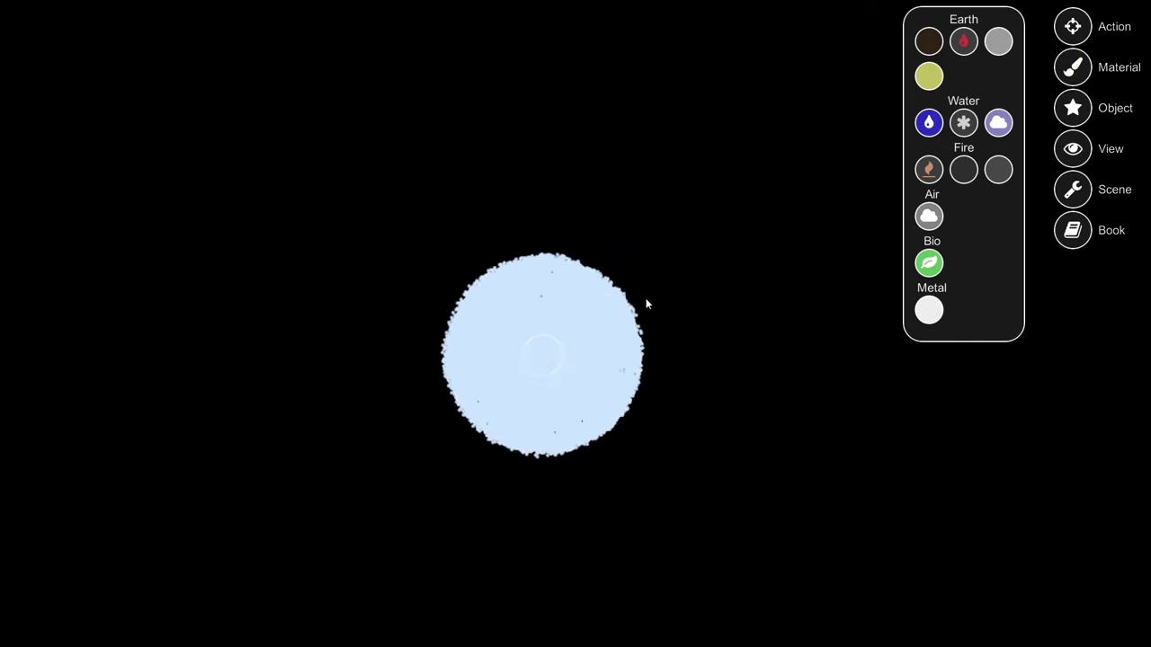
scroll(644, 300, up, 3)
scroll(645, 300, down, 4)
scroll(719, 212, down, 5)
key(w)
key(d)
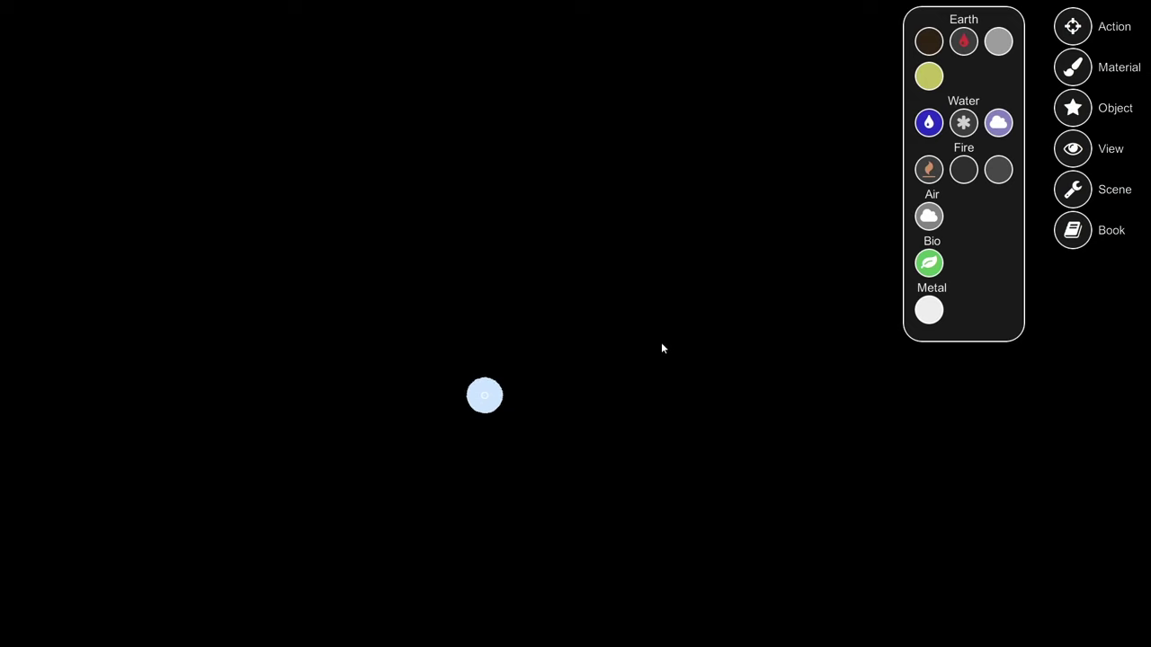
scroll(660, 347, up, 4)
key(d)
key(s)
click(997, 43)
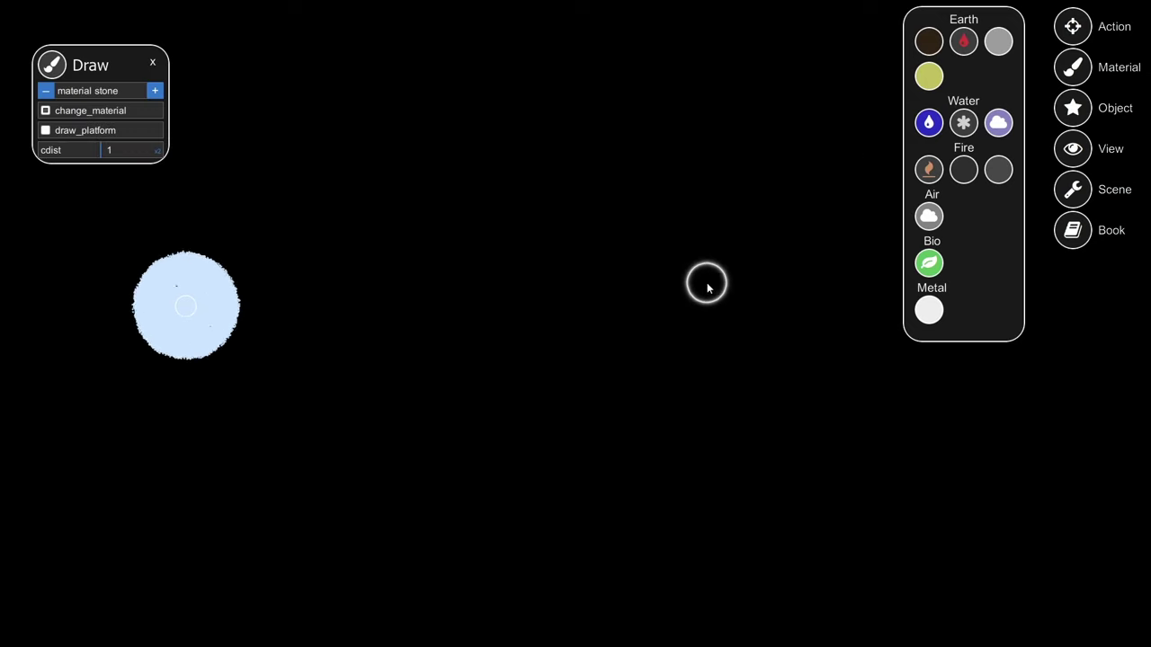
Set animate_step to 0 and draw a stone disc with an earth shell beside the ball, with change_material off for the earth.
key(d)
scroll(706, 283, up, 6)
scroll(746, 301, down, 2)
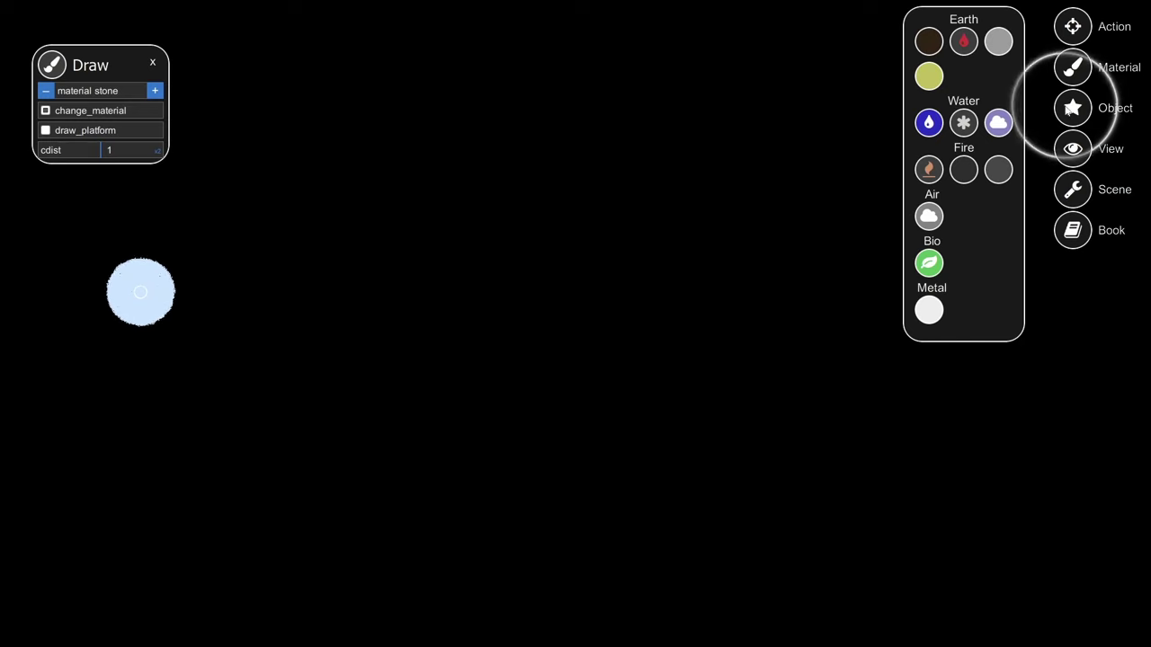
click(1073, 188)
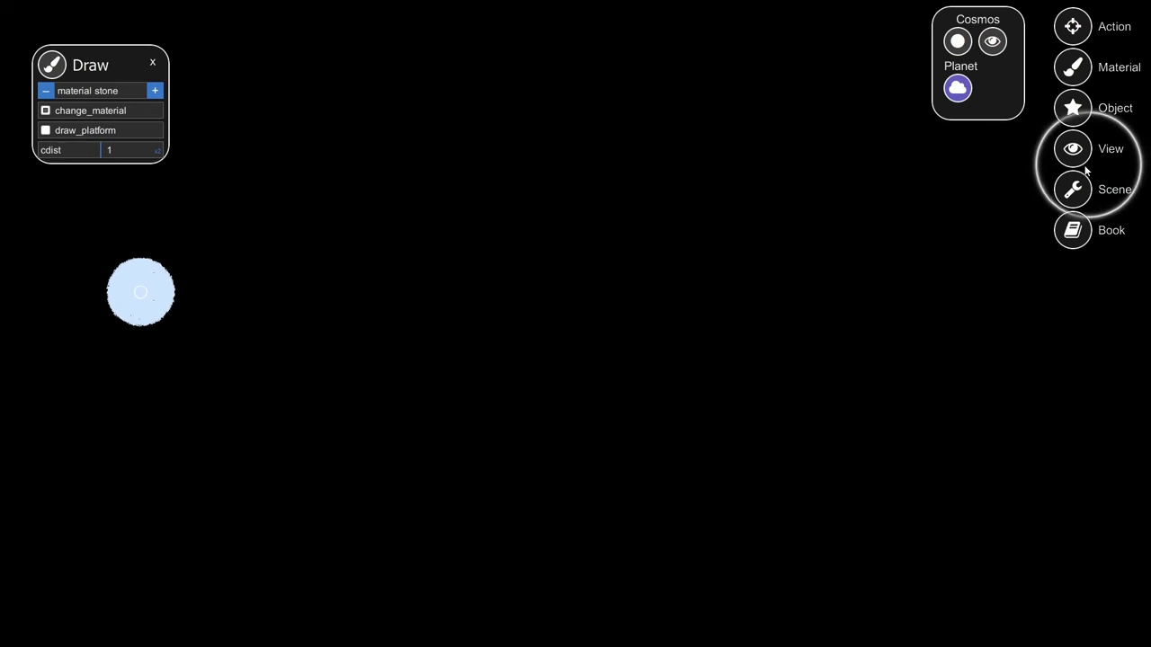
click(955, 45)
click(1070, 63)
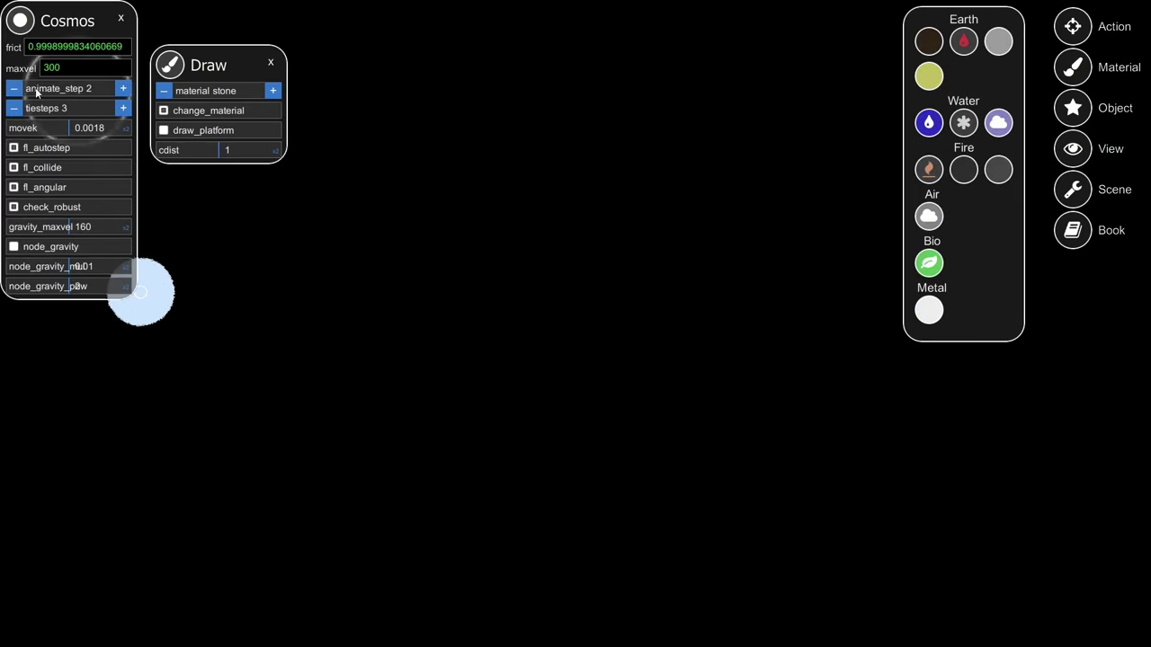
click(676, 301)
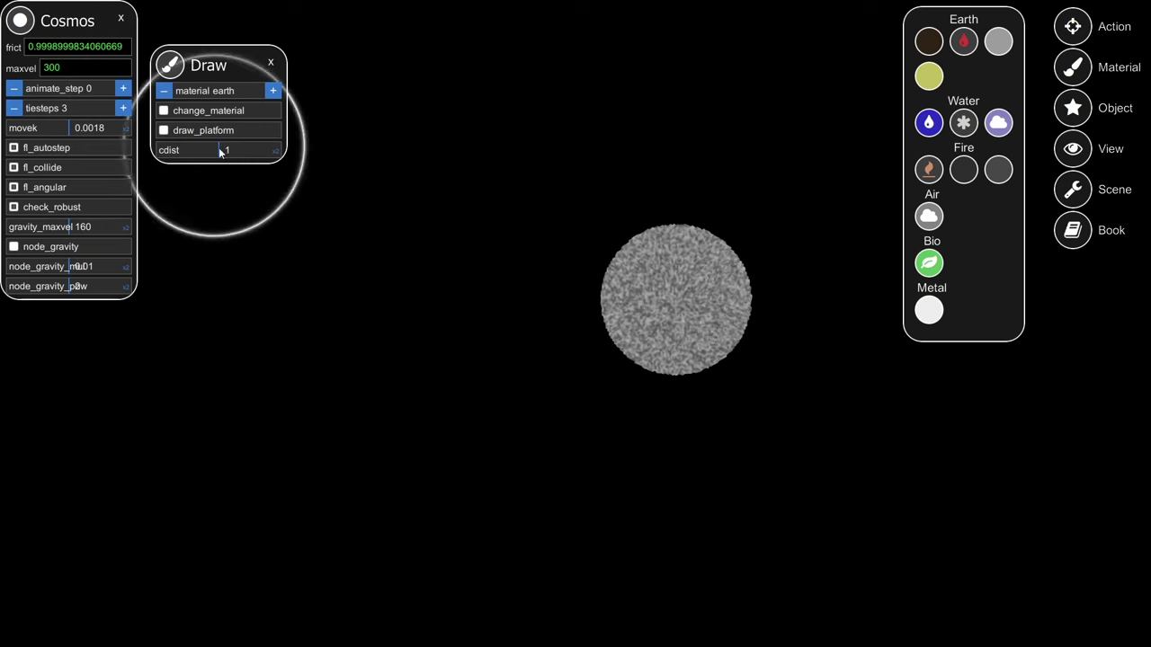
click(676, 301)
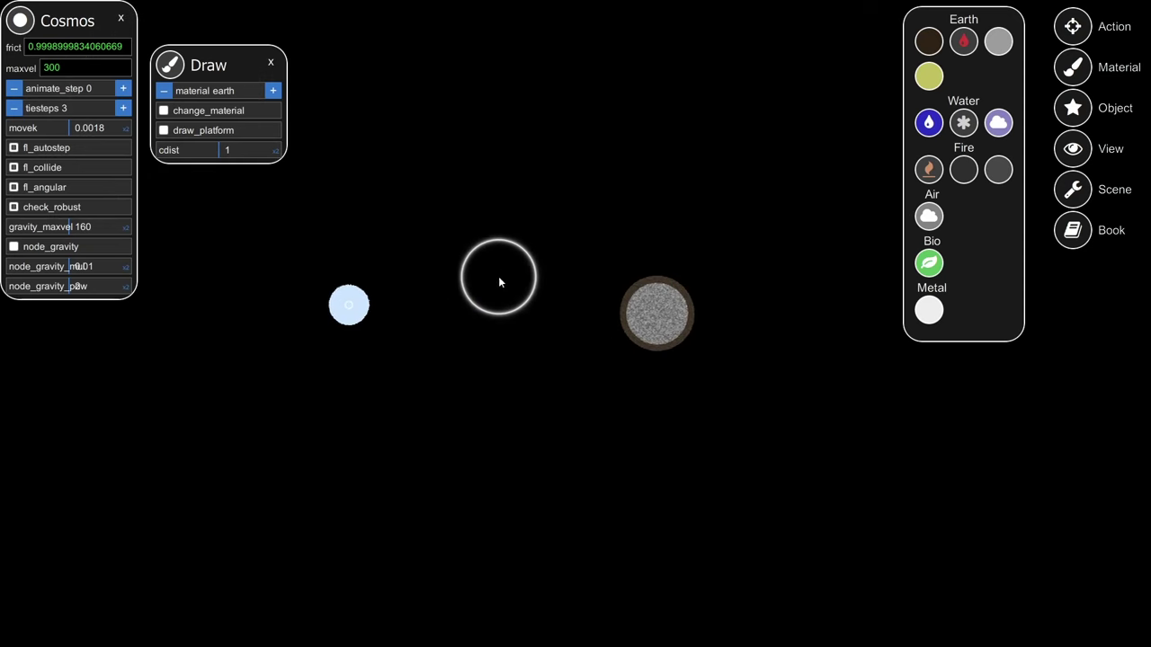
Set animate_step to 1 and observe how the gravity ball affects the stone and earth planet.
click(124, 88)
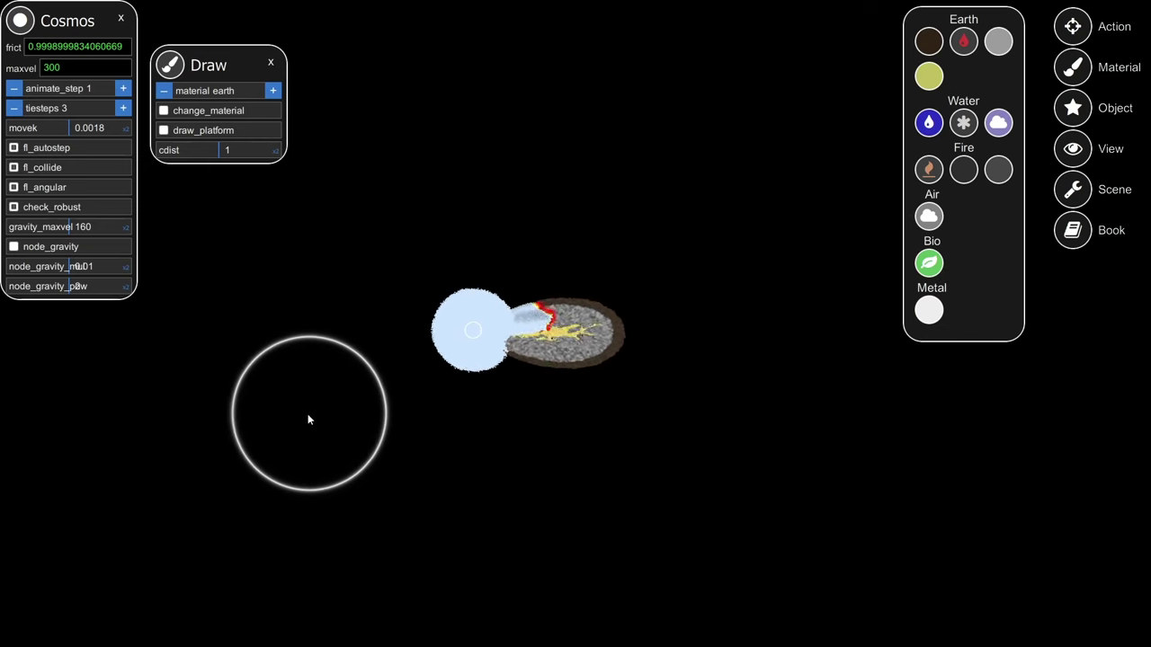
scroll(631, 402, up, 4)
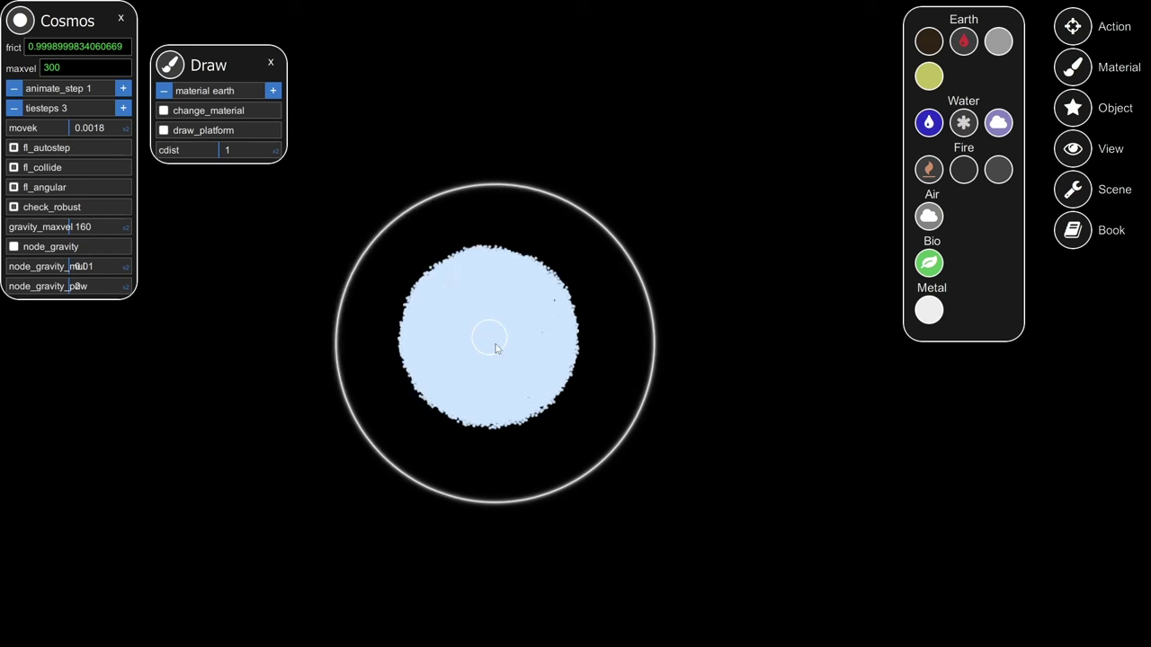
scroll(495, 348, down, 3)
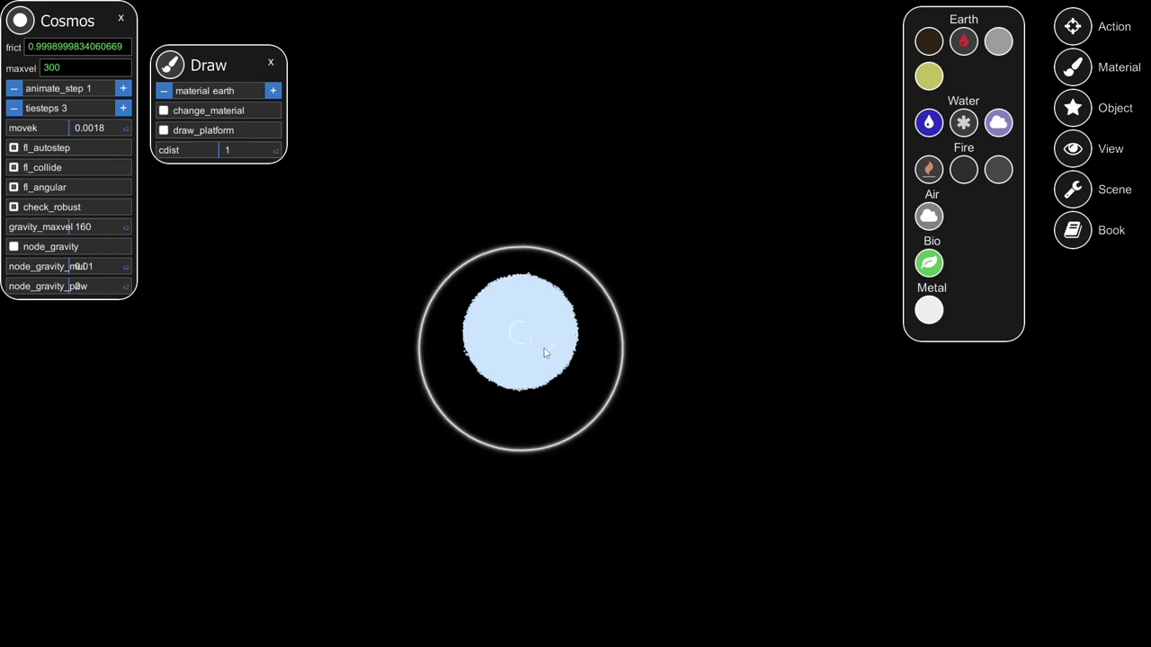
scroll(773, 187, down, 2)
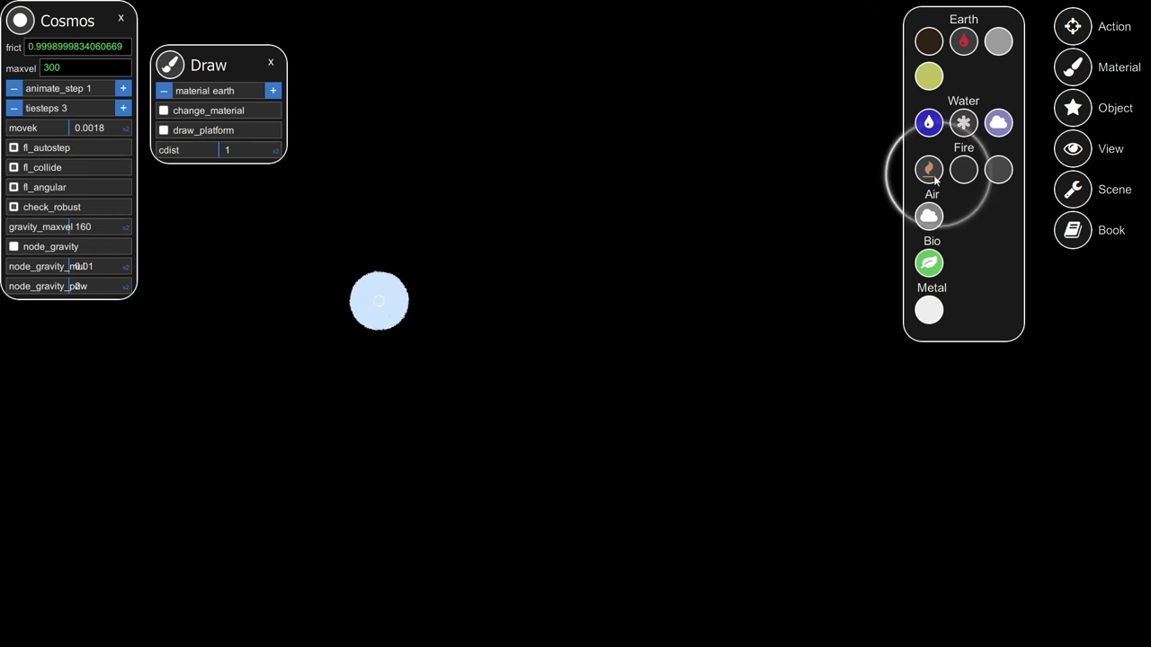
Draw a disc of plant material beside the ball and observe how gravity affects it.
click(711, 294)
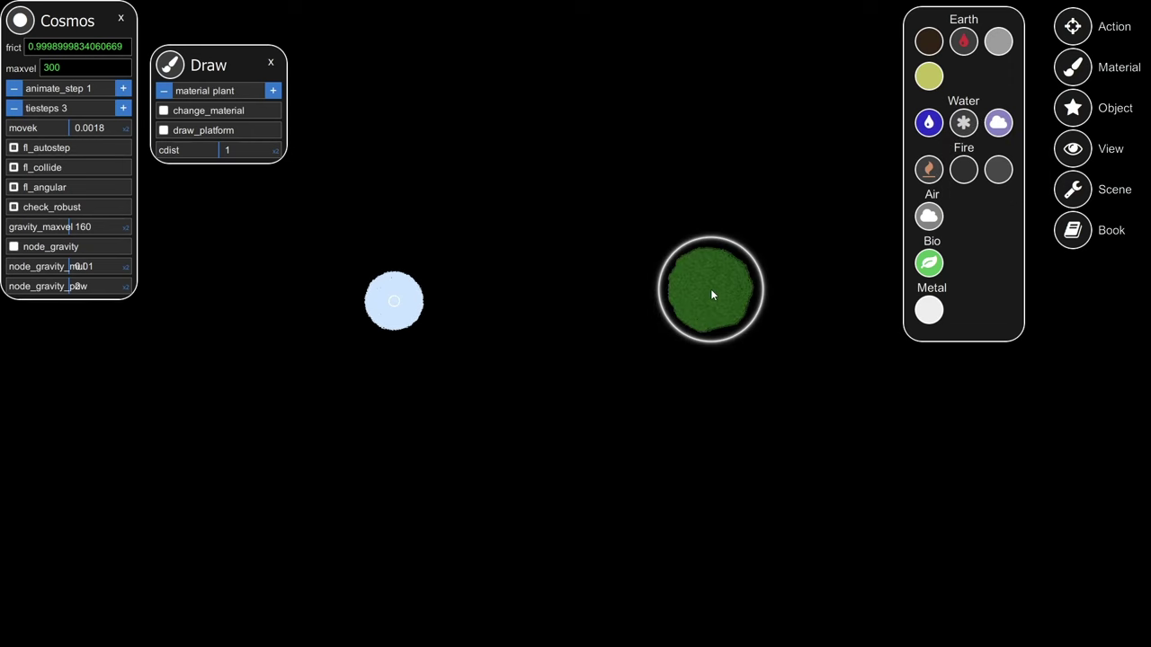
scroll(722, 410, up, 2)
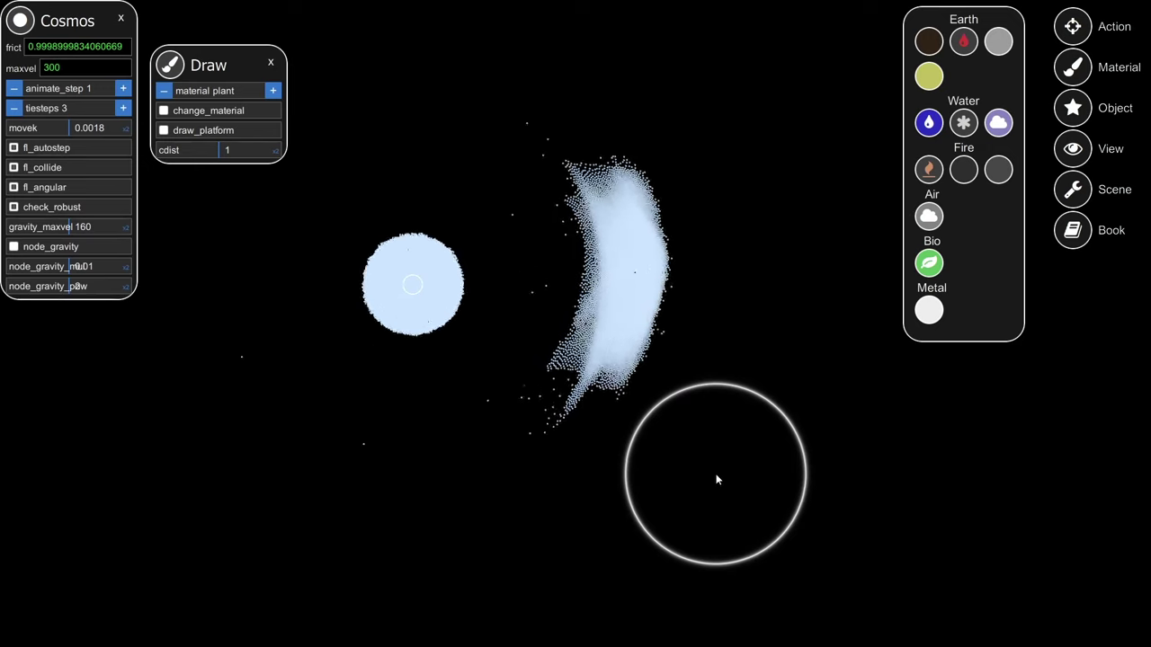
scroll(683, 445, down, 2)
scroll(566, 188, down, 2)
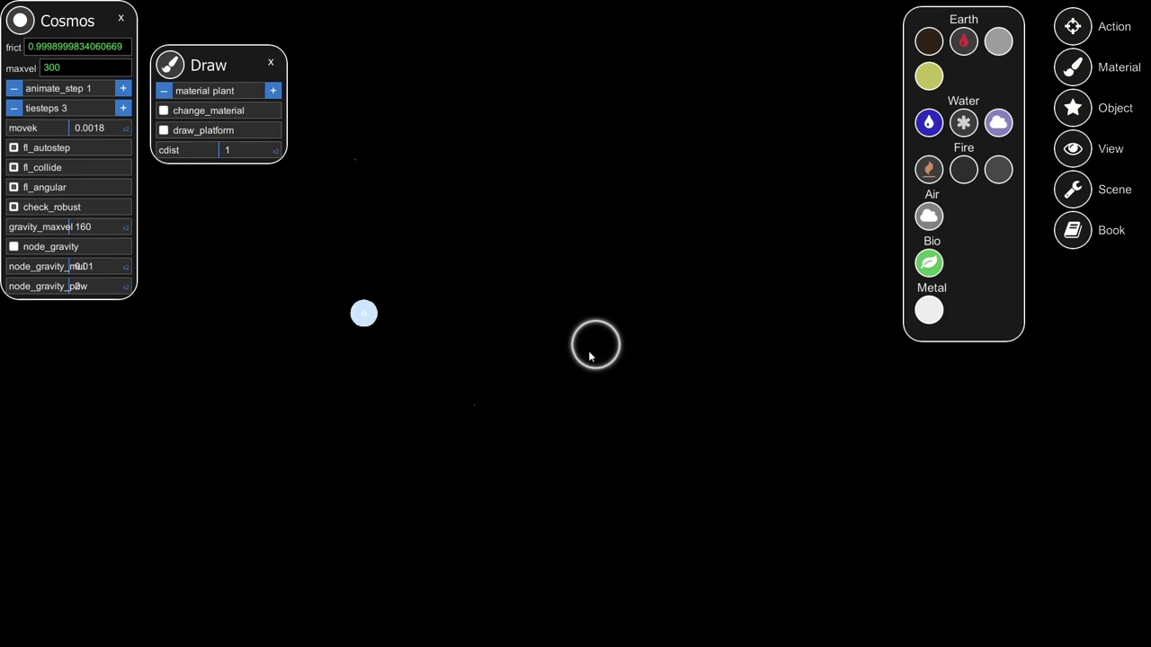
scroll(449, 395, up, 4)
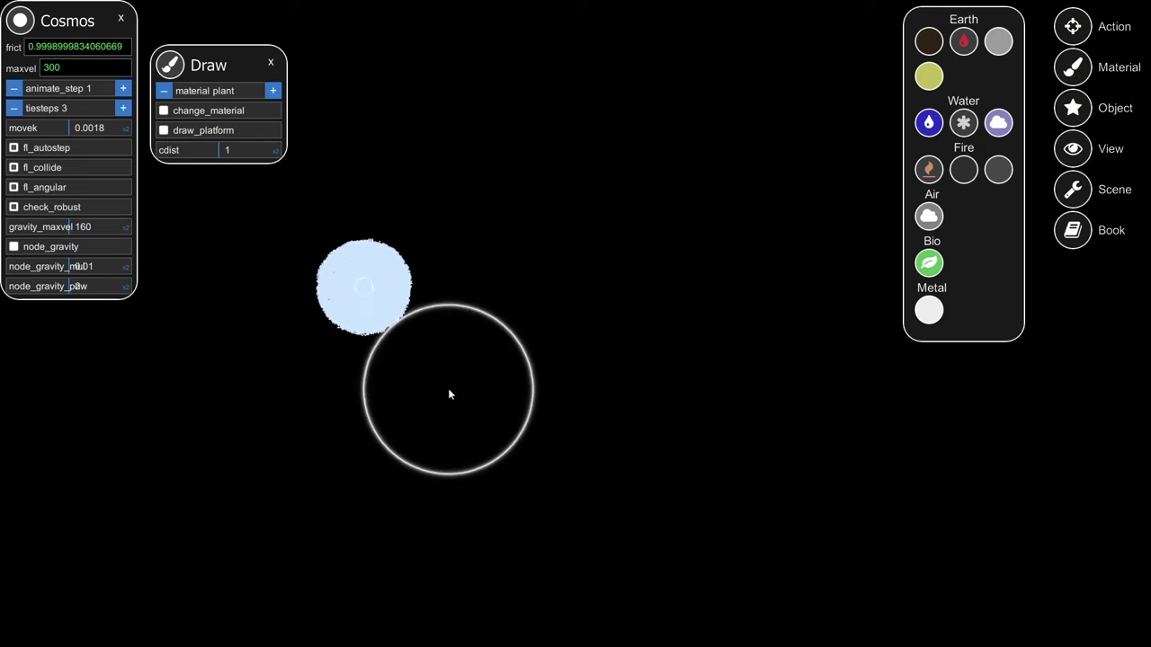
Draw oil beside the gravity ball and observe how gravity affects it.
click(963, 170)
click(662, 239)
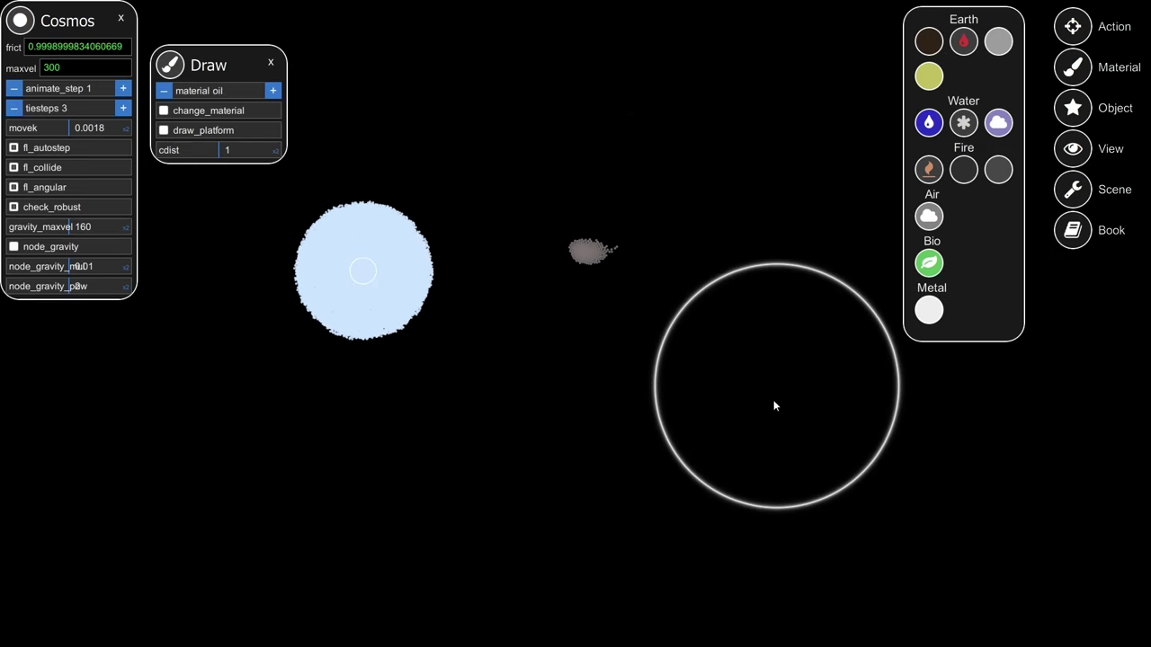
scroll(723, 303, down, 2)
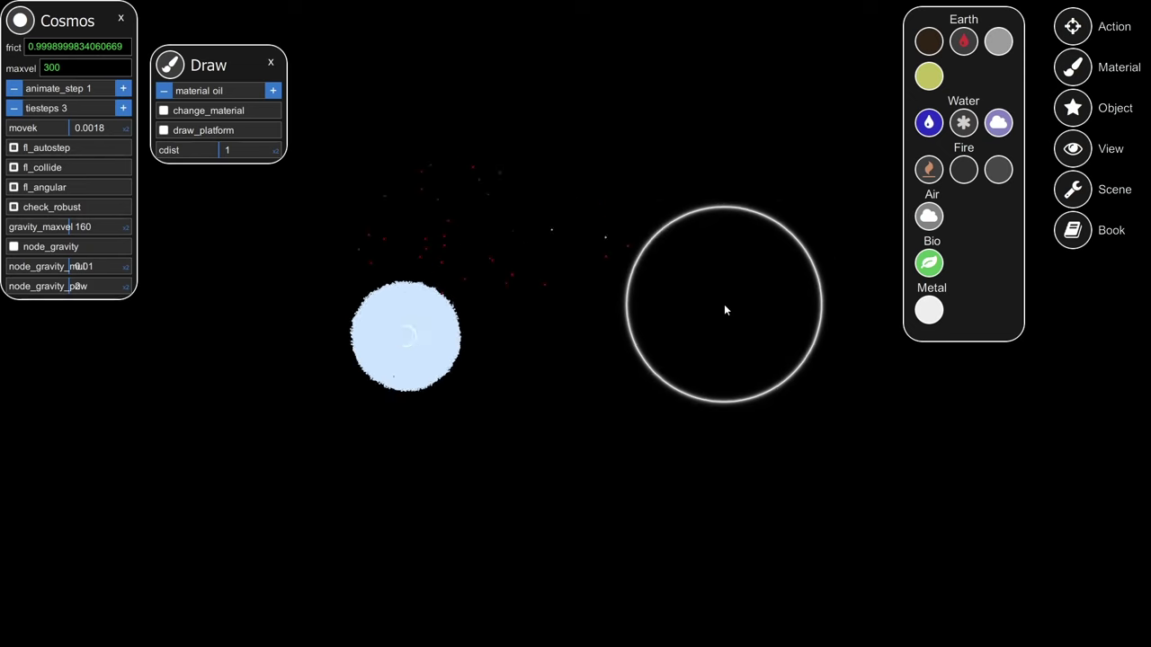
scroll(795, 388, down, 3)
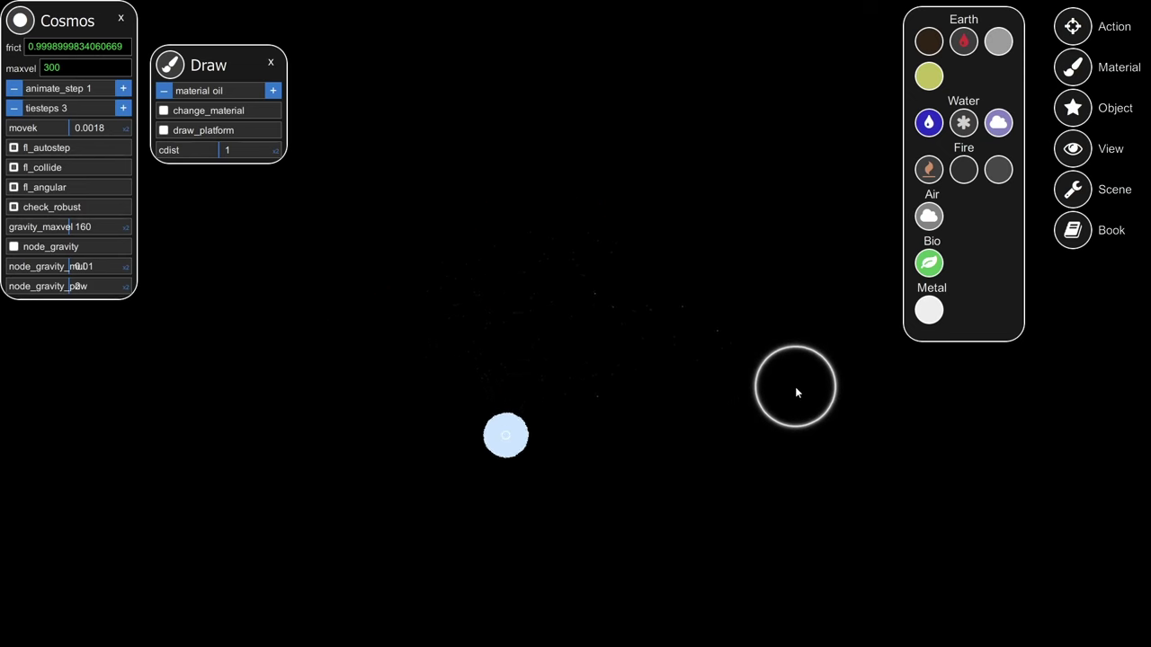
scroll(834, 433, down, 2)
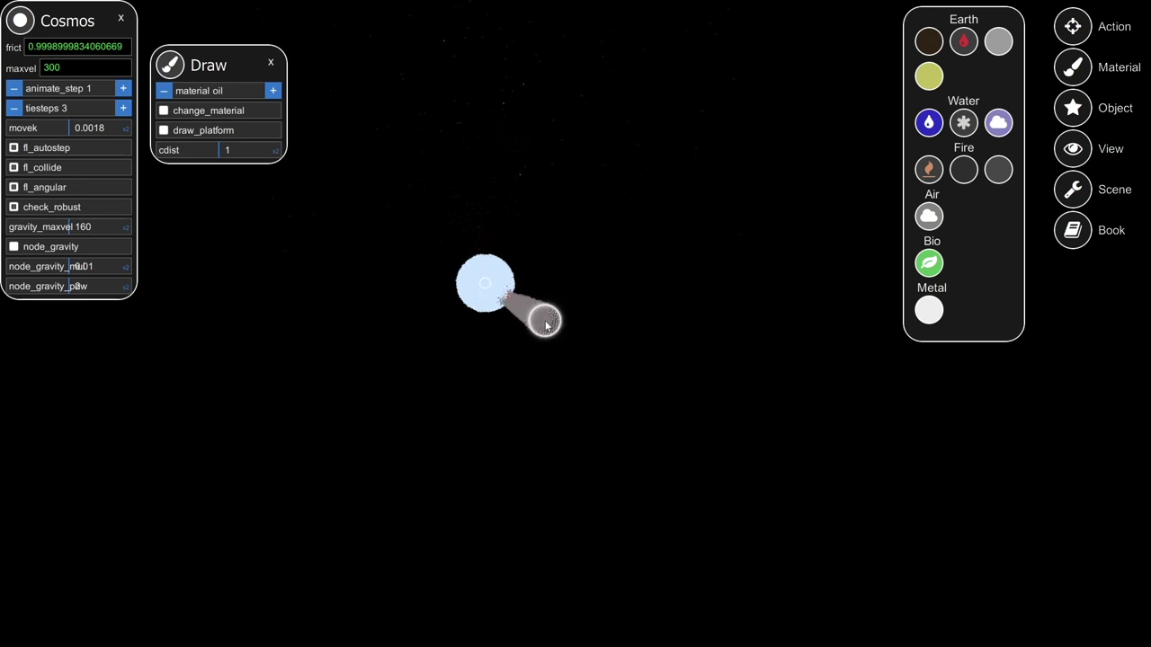
scroll(544, 366, down, 2)
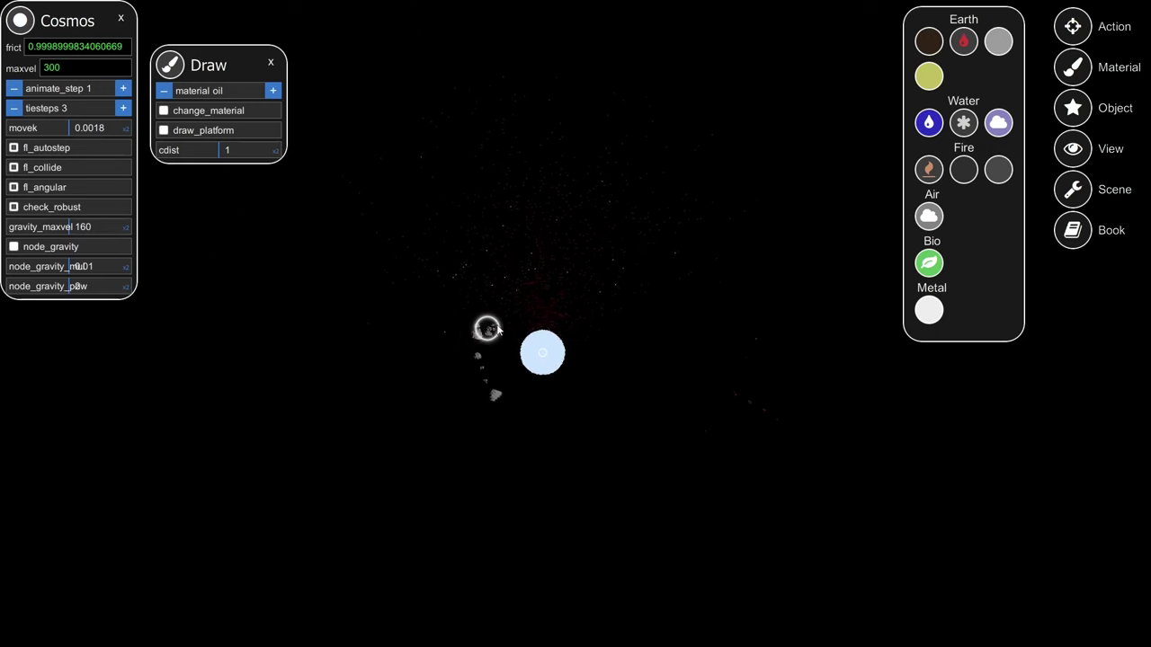
scroll(532, 388, up, 5)
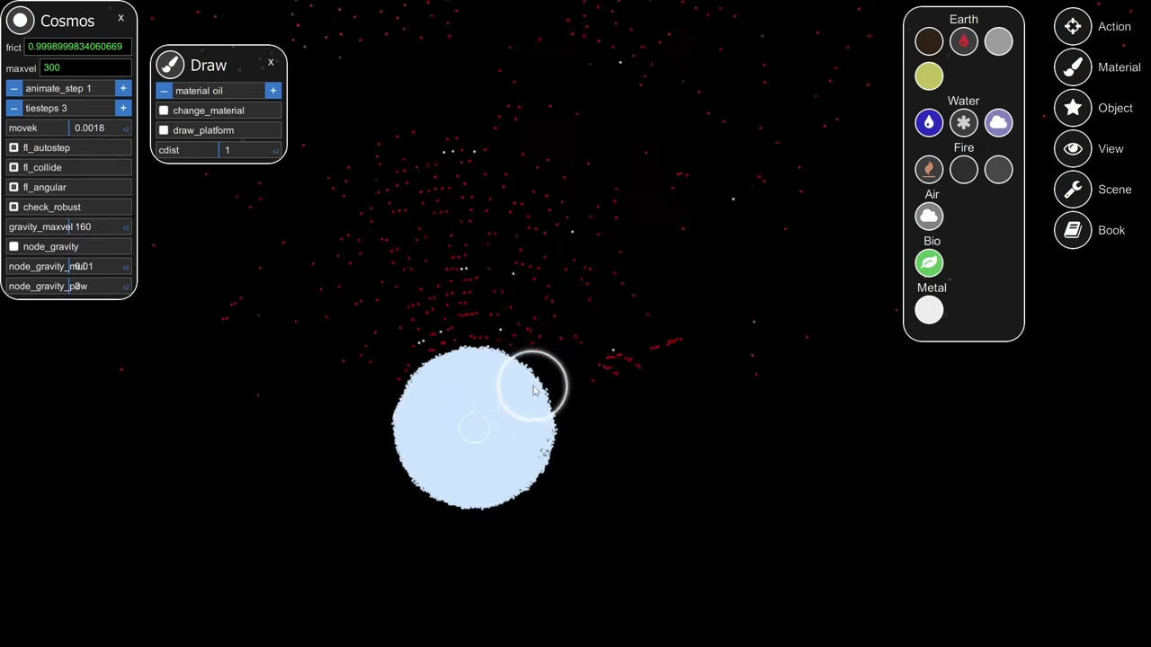
scroll(582, 277, down, 5)
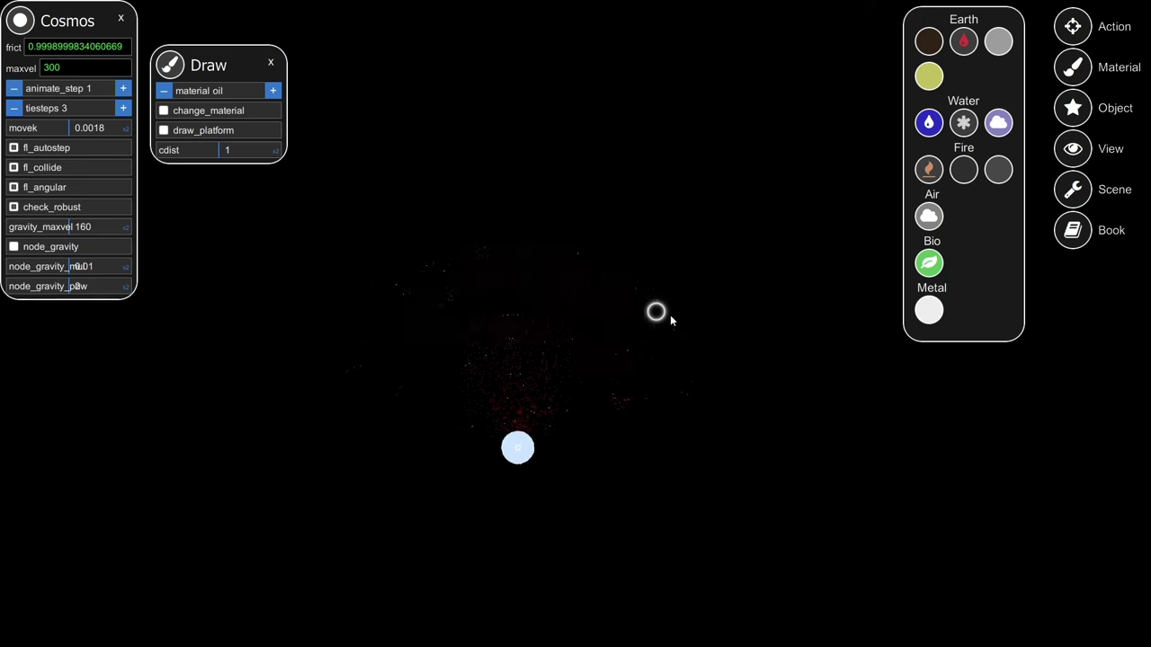
Draw with plant material and air near the gravity ball and observe how they react.
click(928, 40)
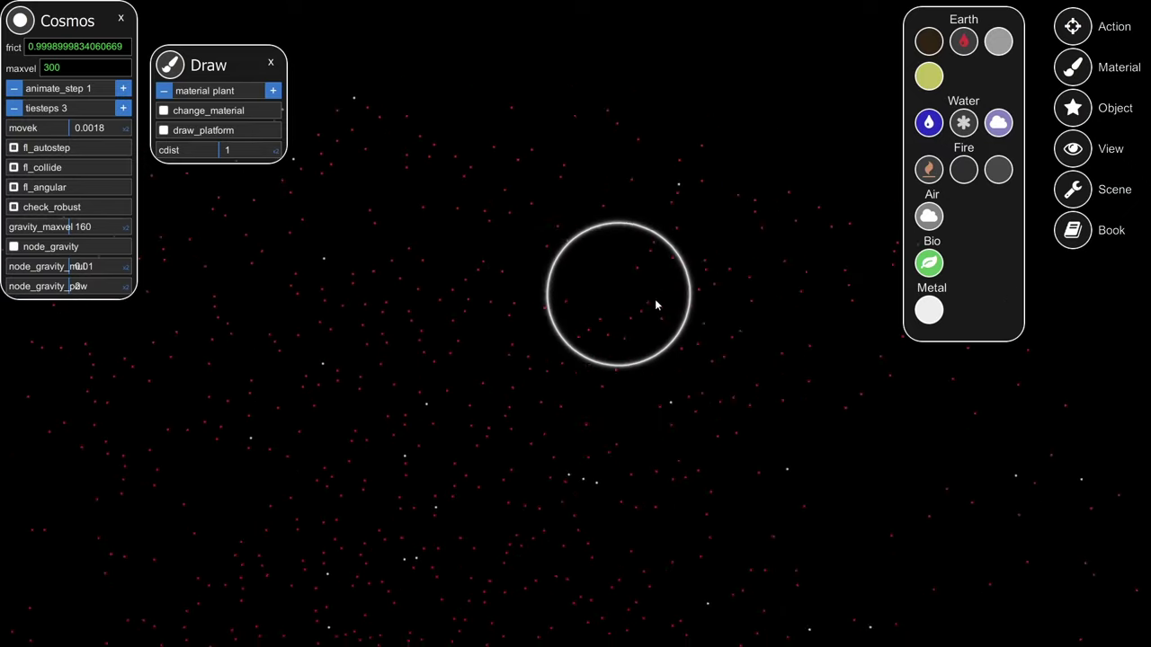
mouse_move(545, 285)
mouse_down()
mouse_move(567, 221)
mouse_move(608, 197)
mouse_up()
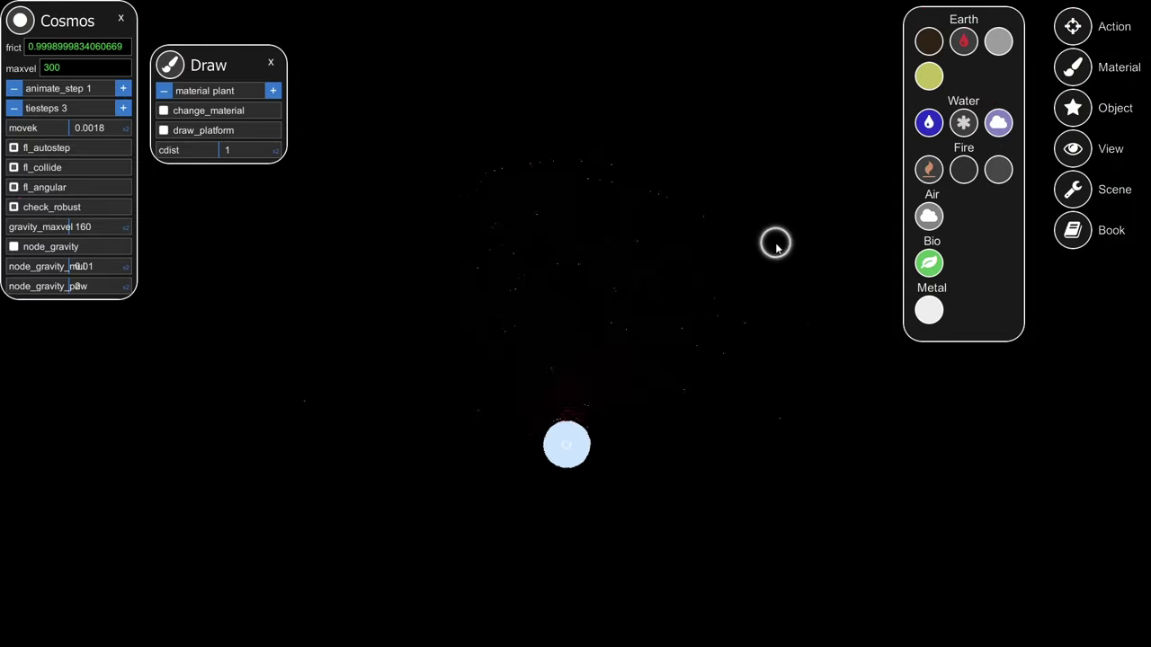
scroll(710, 217, up, 1)
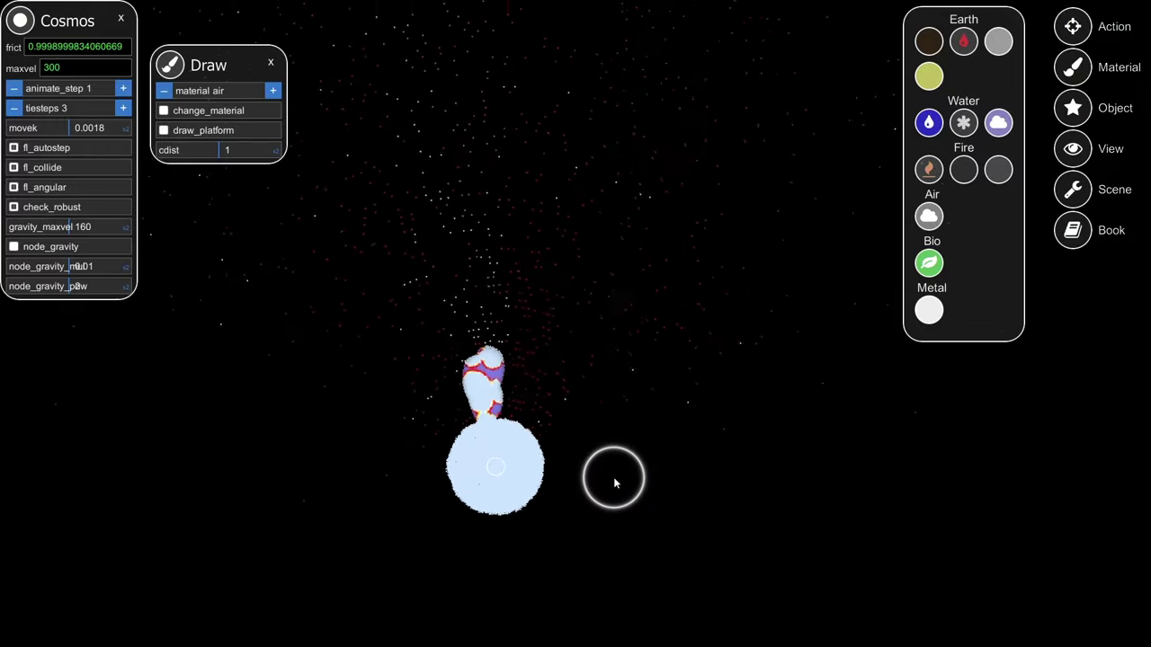
key(w)
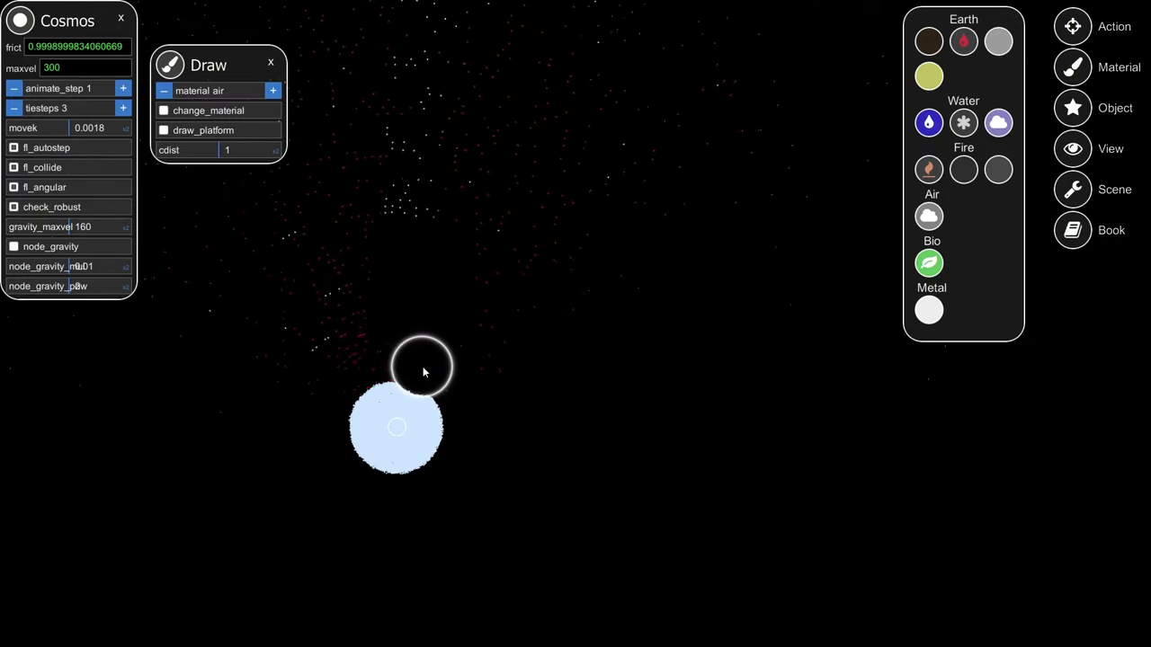
scroll(805, 291, down, 3)
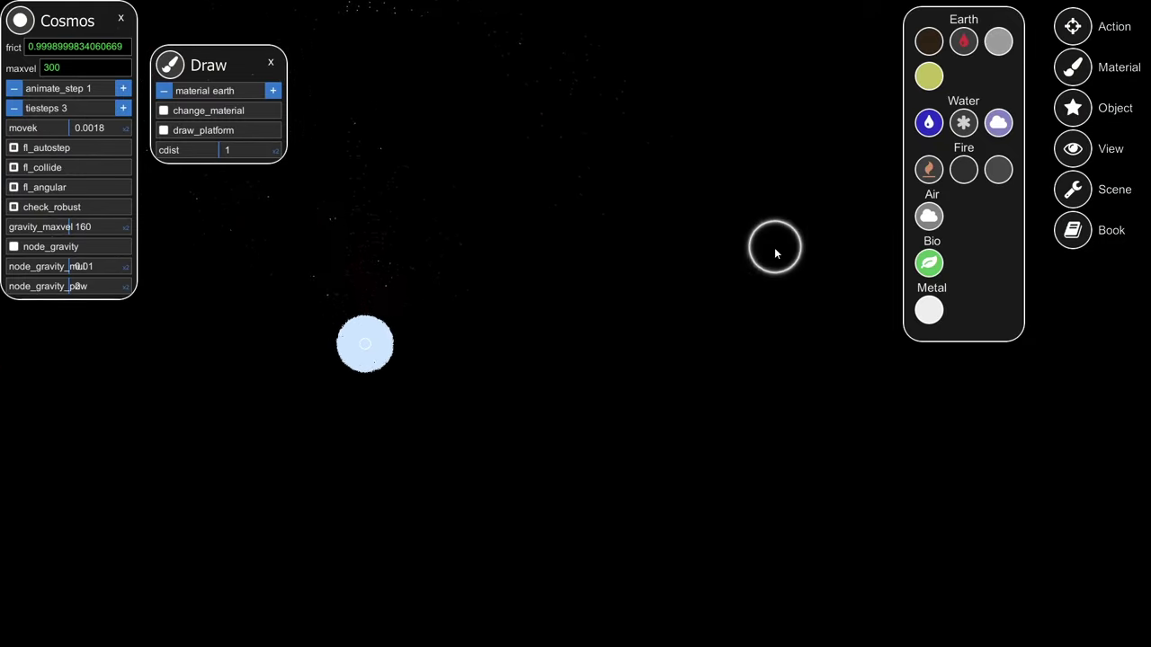
Set animate_step to 0 and draw a large metal disc beside the gravity ball.
click(998, 41)
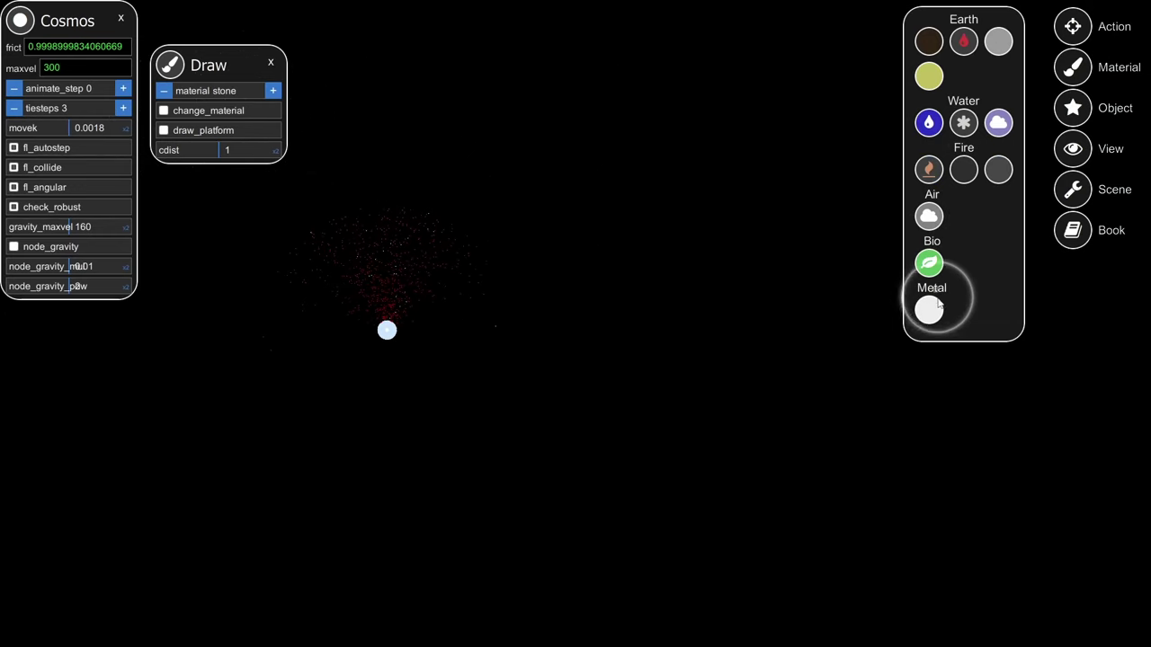
scroll(643, 317, up, 3)
drag(732, 300, 732, 300)
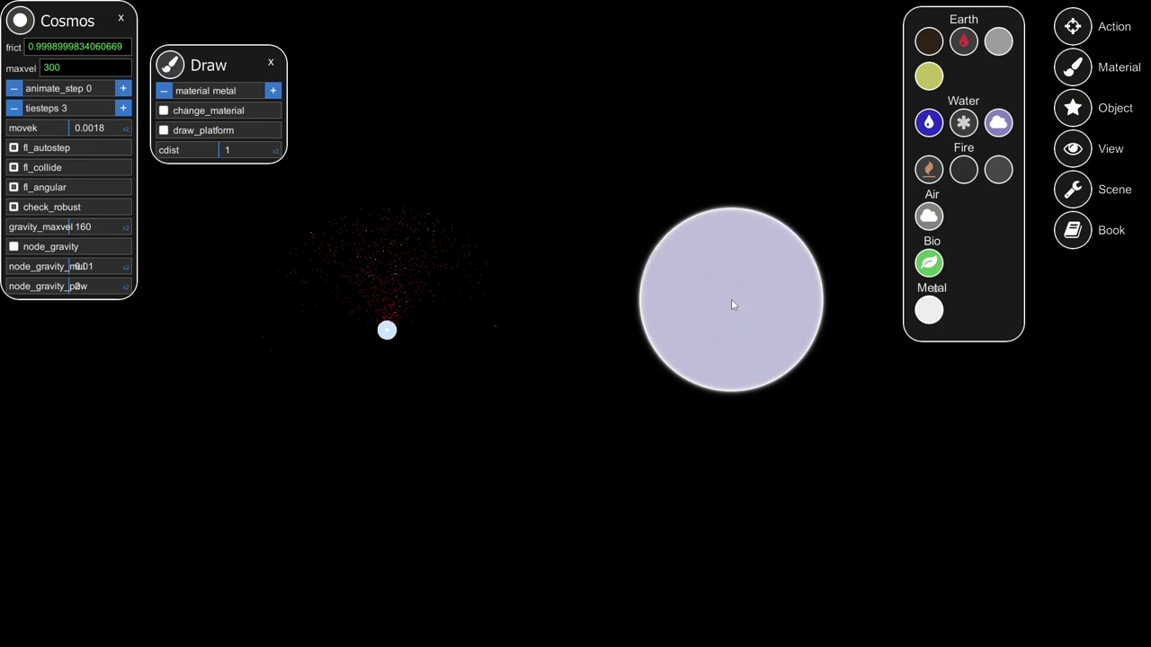
scroll(357, 261, up, 2)
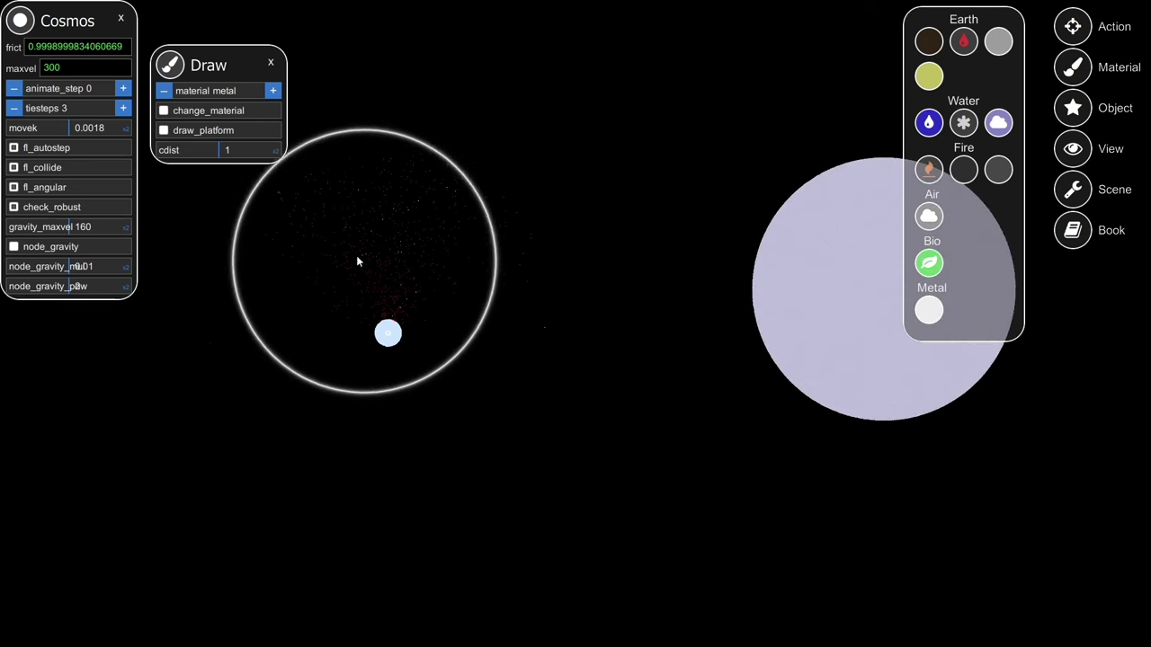
Set animate_step to 2 and observe how the ball's gravity affects the large metal disc.
click(124, 90)
scroll(286, 261, up, 1)
click(123, 88)
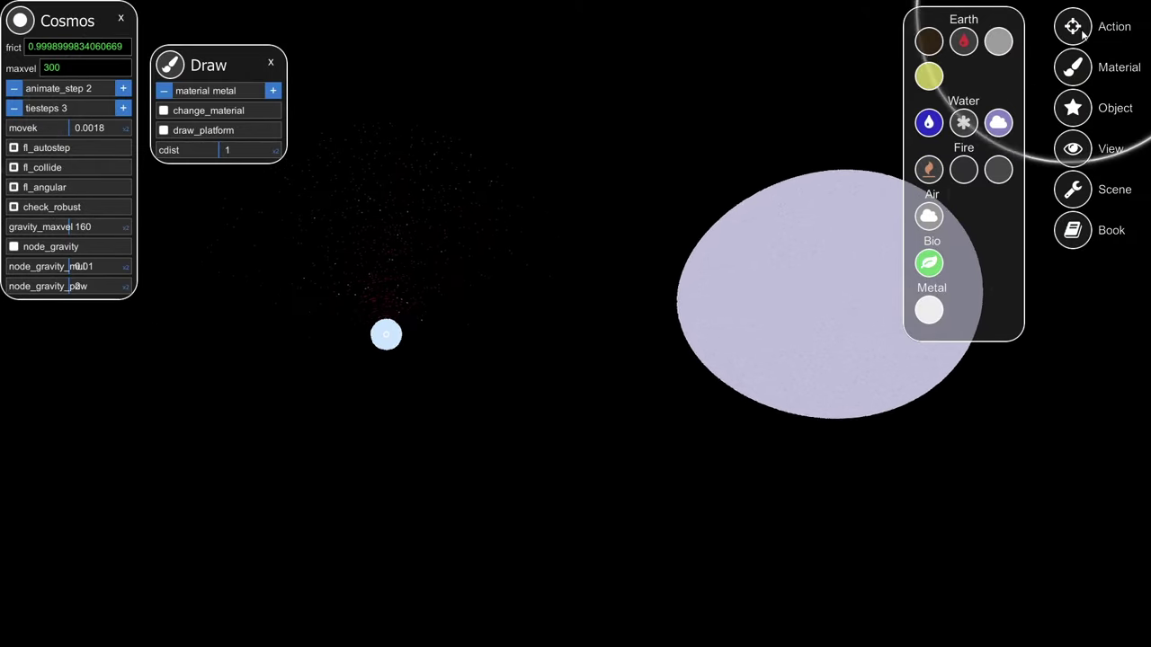
click(1090, 187)
scroll(971, 636, down, 5)
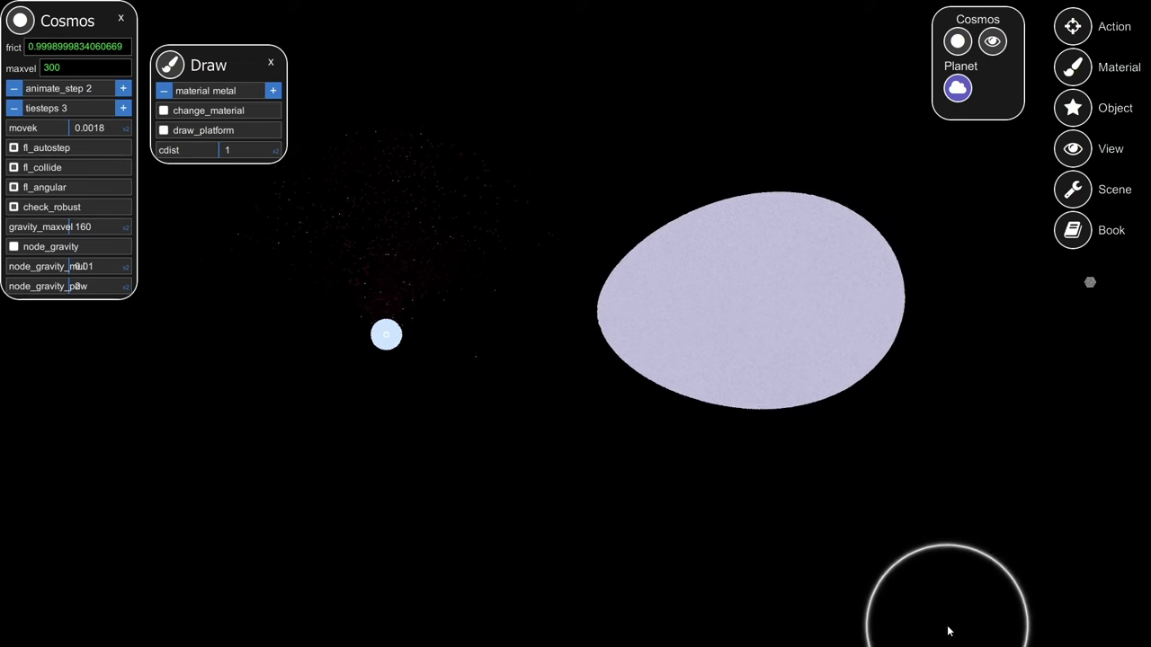
scroll(827, 640, up, 4)
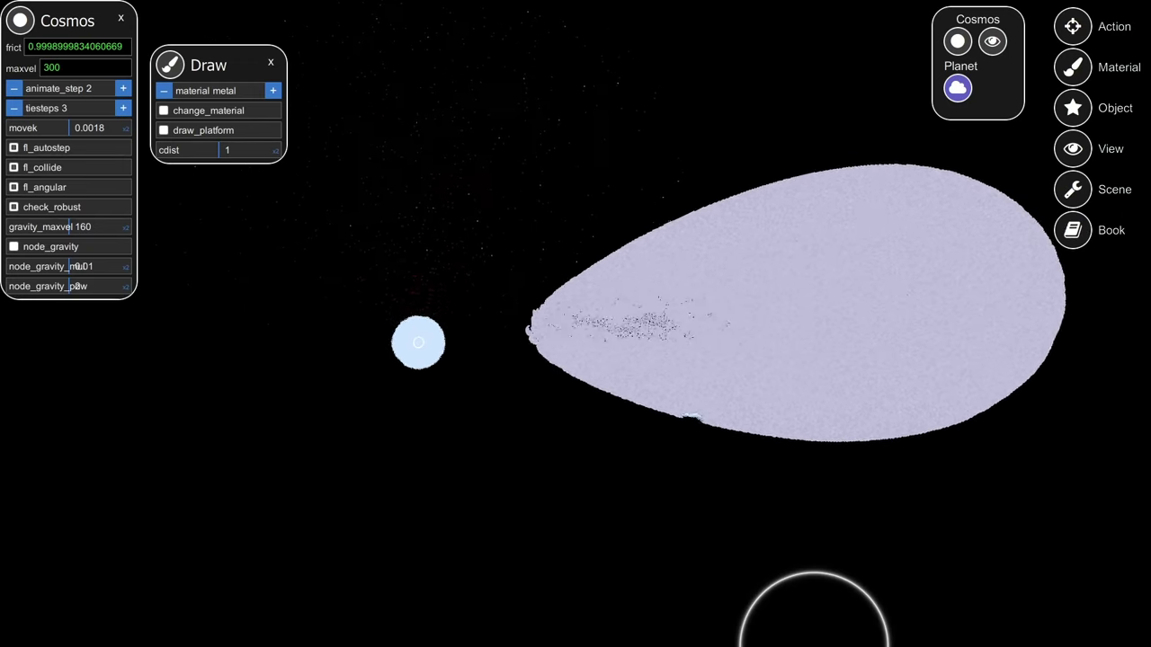
scroll(813, 645, up, 1)
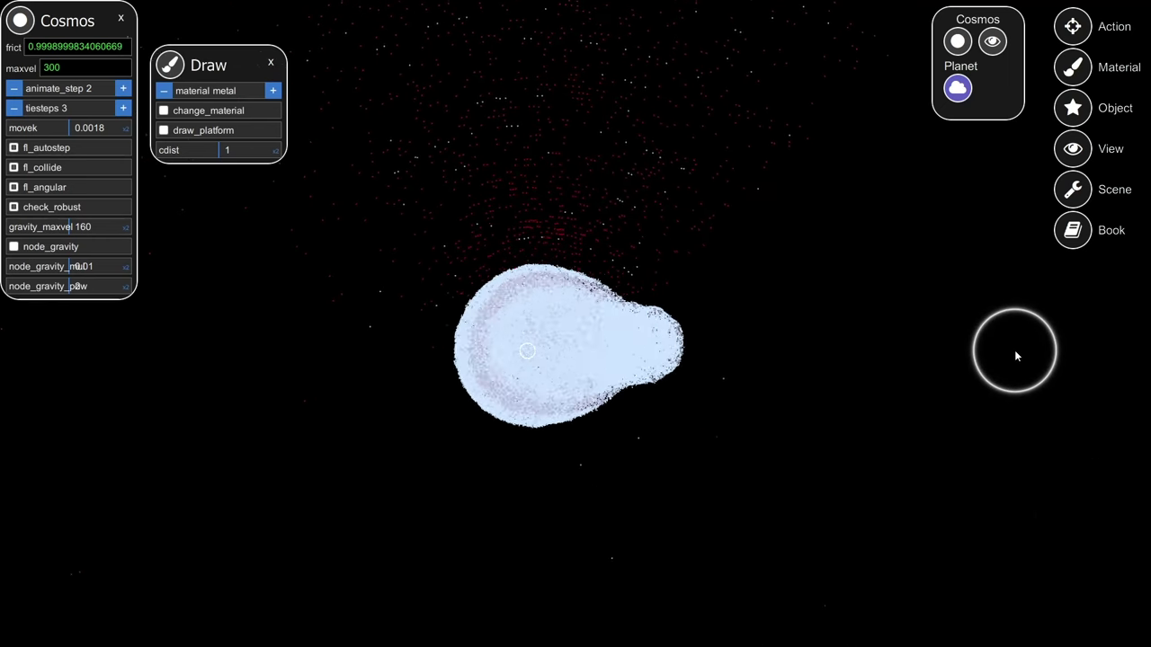
scroll(1005, 404, up, 3)
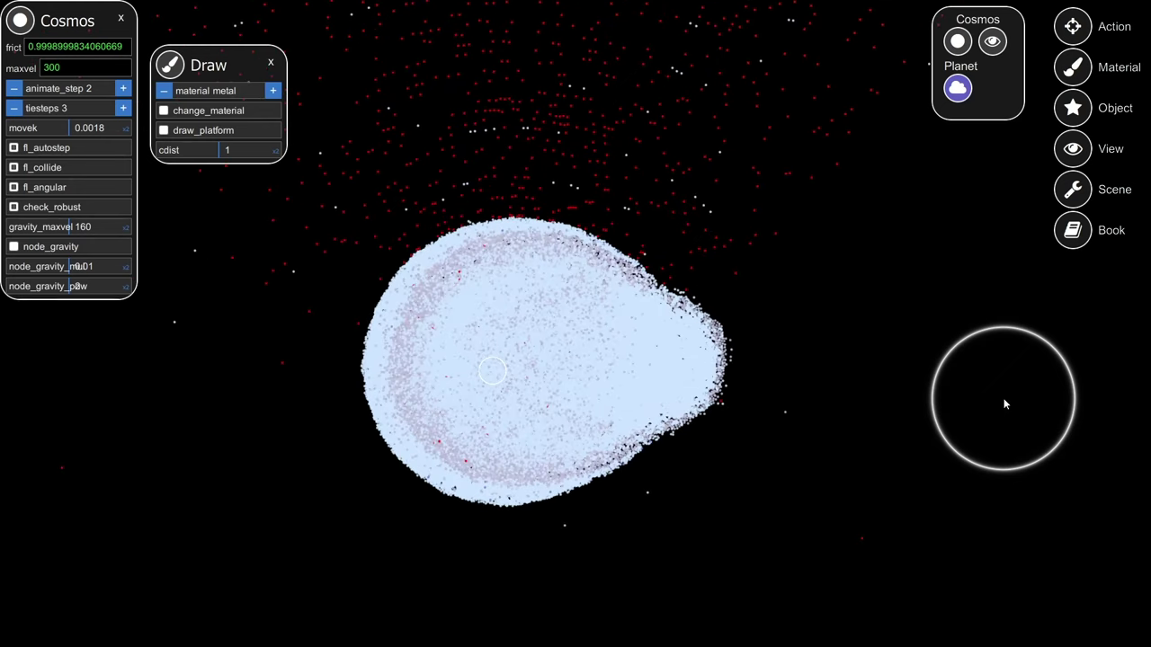